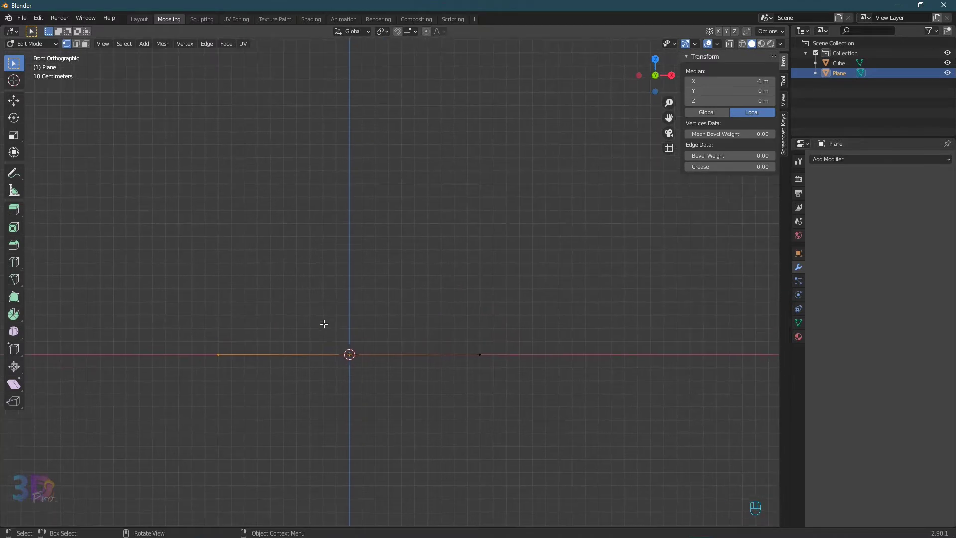
- Extrude the plane's two opposite side edges 1.2 m upward along Z to form the armrest walls
key("g")
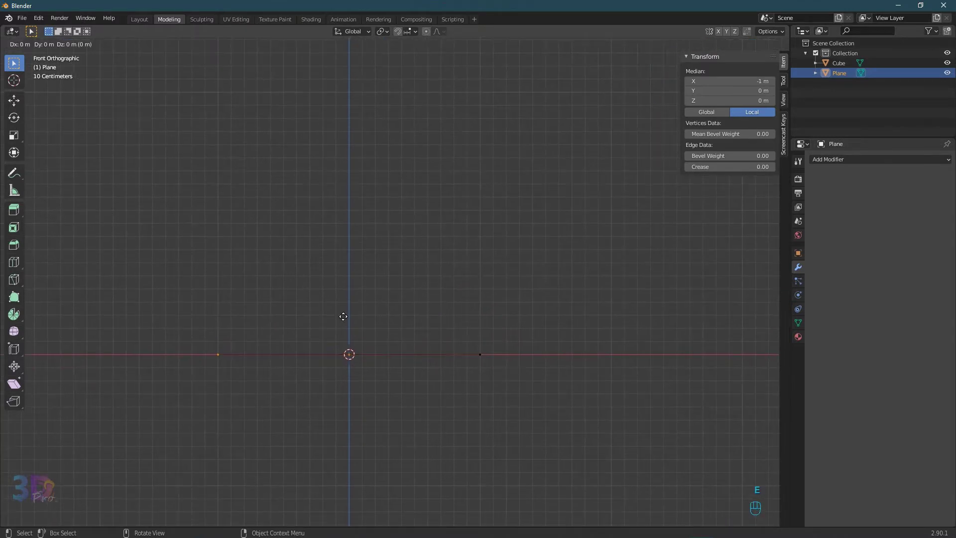
key("z")
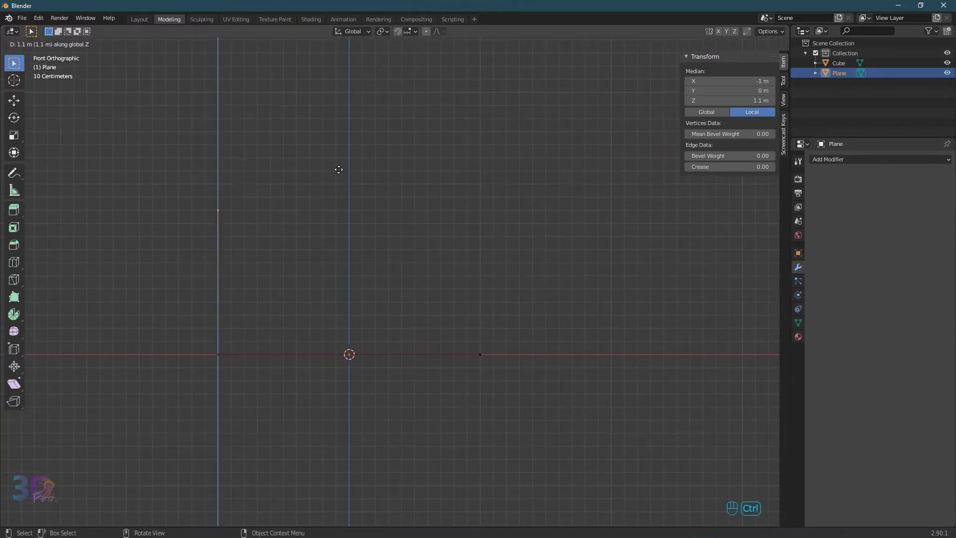
left_click(338, 154)
middle_click_drag(501, 288, 470, 331)
left_click(476, 413)
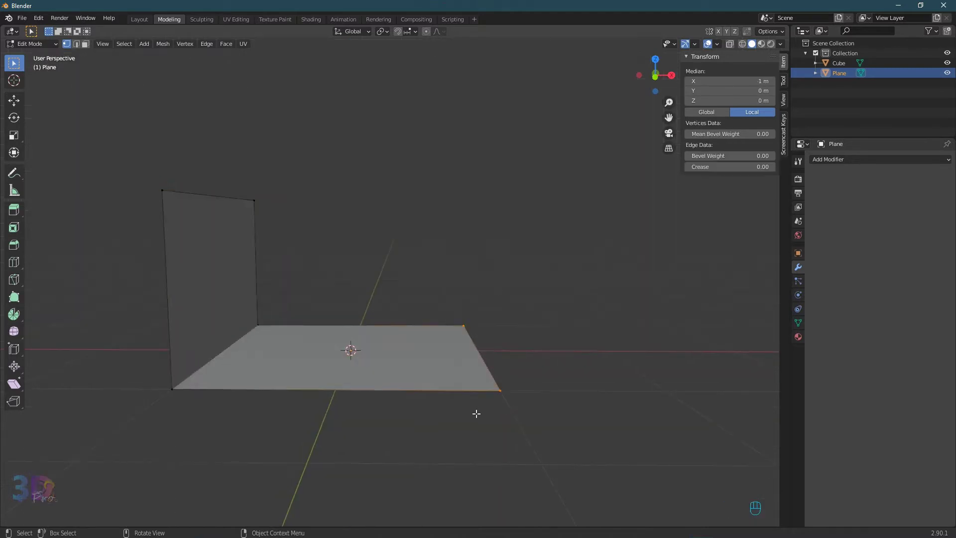
key("KP_1")
key("g")
key("z")
left_click(474, 253)
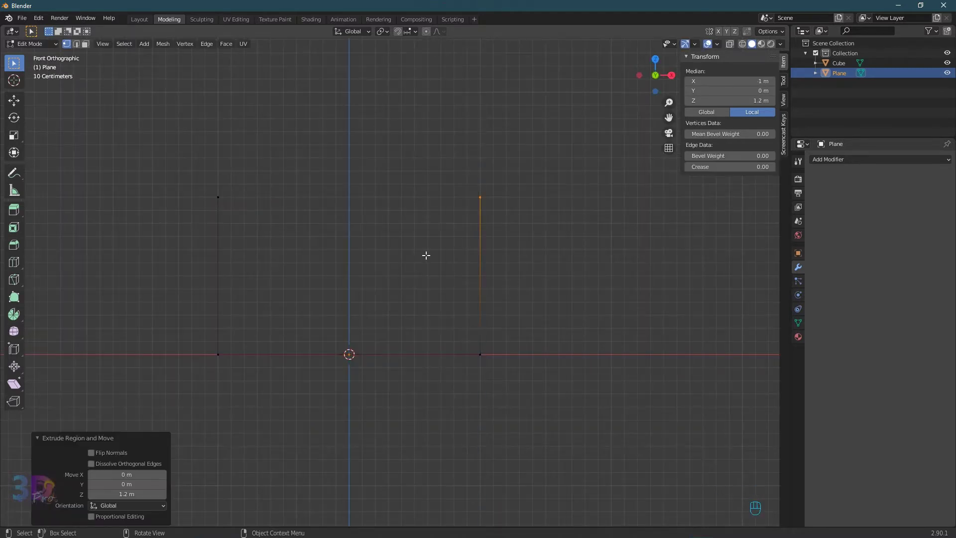
key("Tab")
- Add a Solidify modifier and a Subdivision Surface modifier to the U-shaped plane
middle_click_drag(425, 254, 413, 288)
left_click(823, 159)
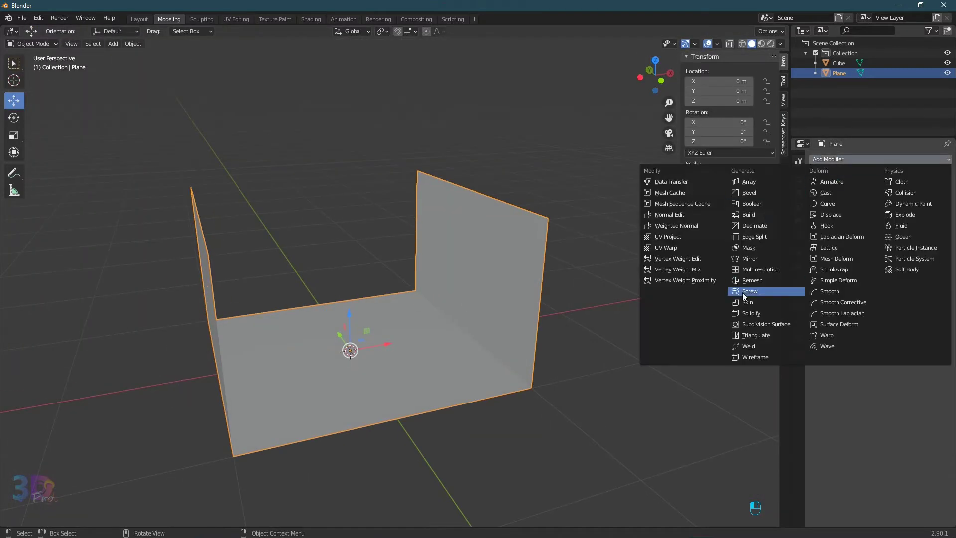
left_click(751, 313)
left_click(835, 158)
left_click(776, 324)
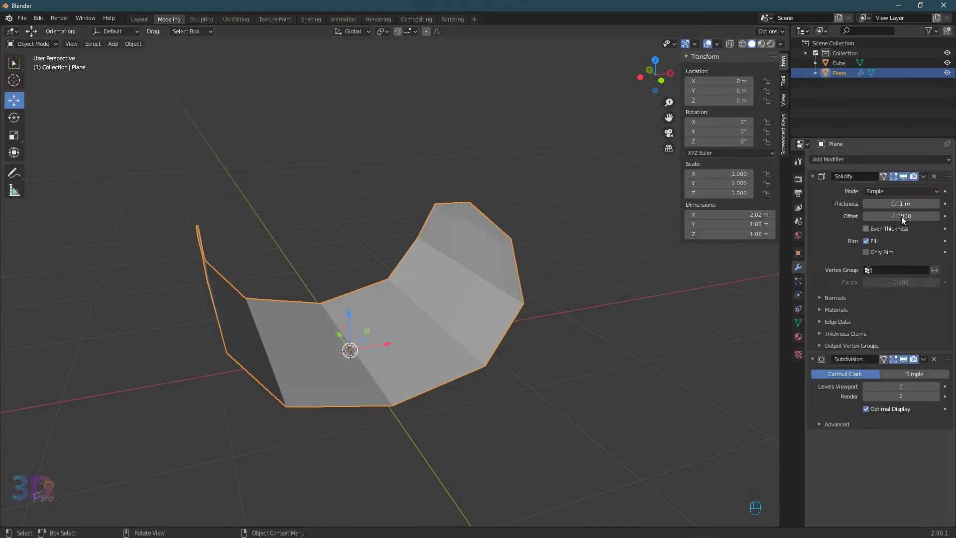
- Set the Solidify thickness to 0.76 m with Even Thickness enabled, and the Subdivision viewport level to 4
left_click_drag(896, 204, 900, 203)
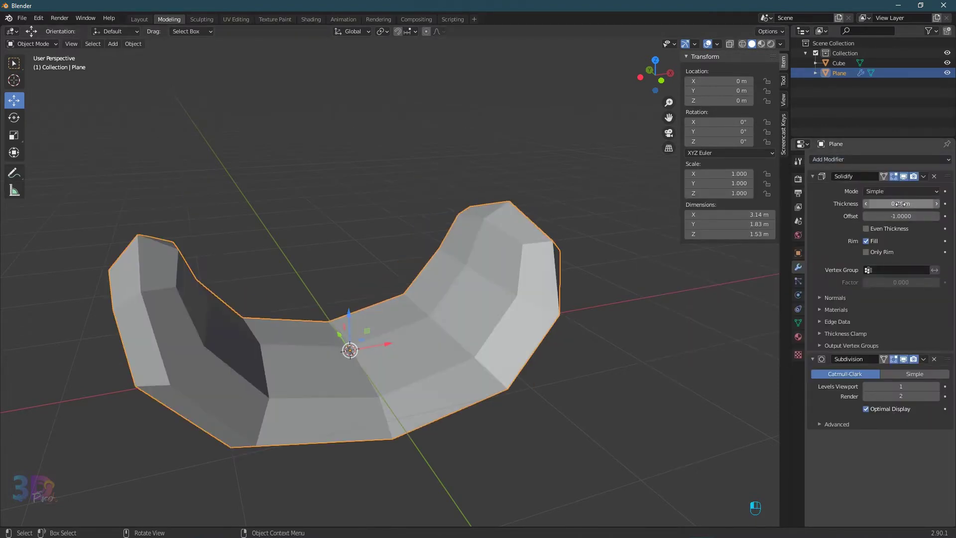
left_click(877, 228)
left_click(902, 386)
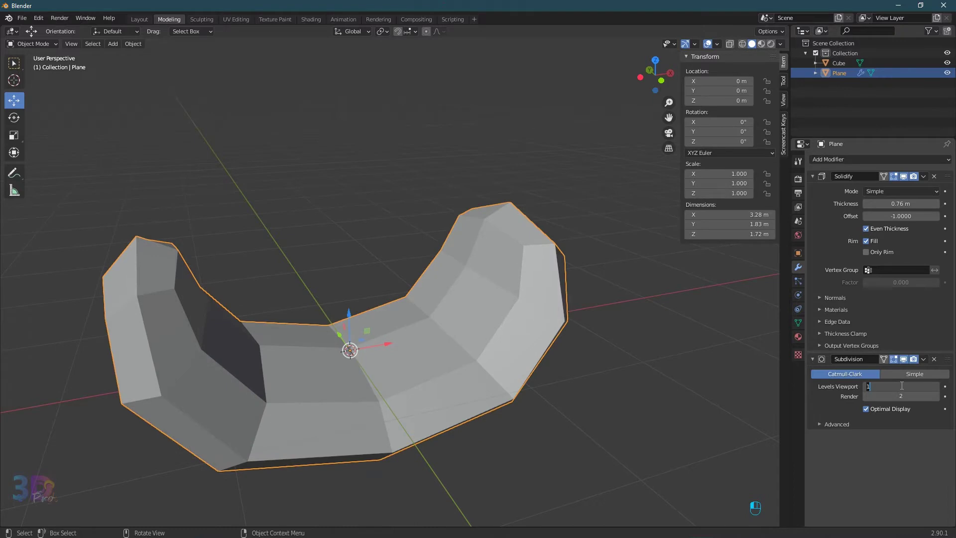
key("Return")
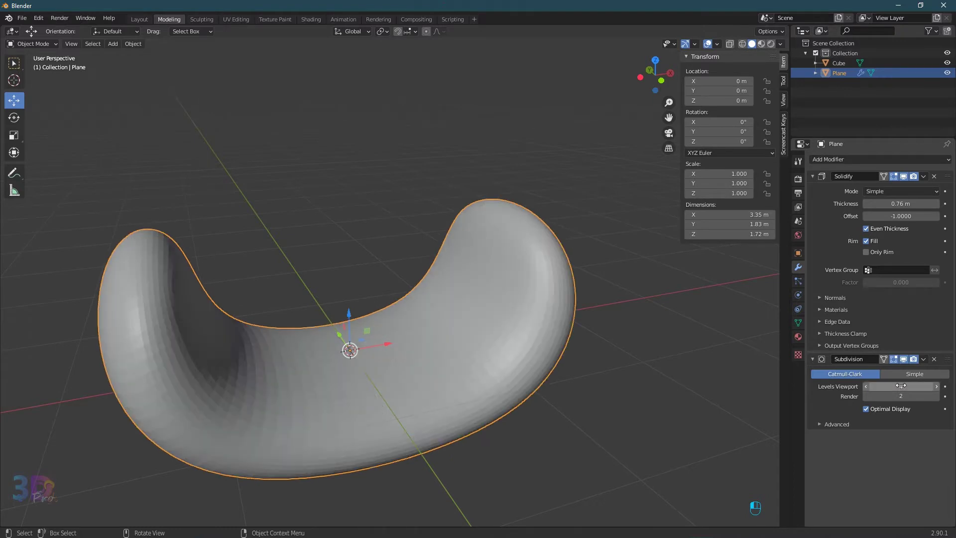
- Set the Solidify edge creases to 0.199 inner, 0.340 outer and 0.290 rim
left_click(838, 322)
left_click(897, 337)
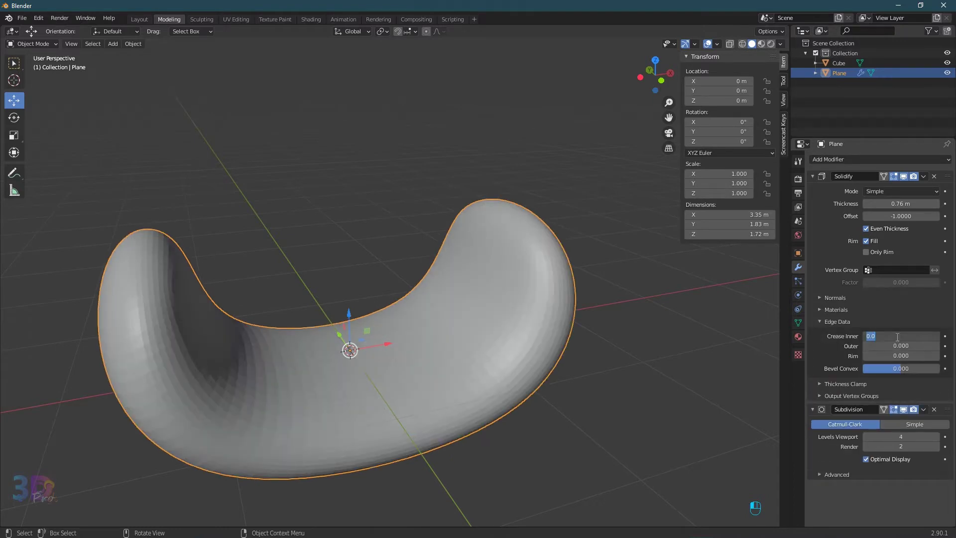
type("0.199")
key("Tab")
type("0.3")
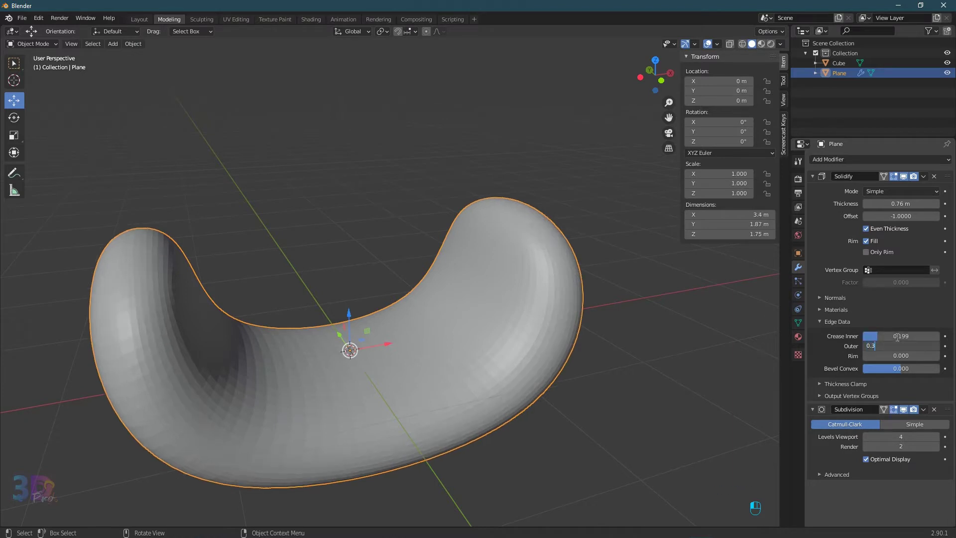
type("40")
key("Tab")
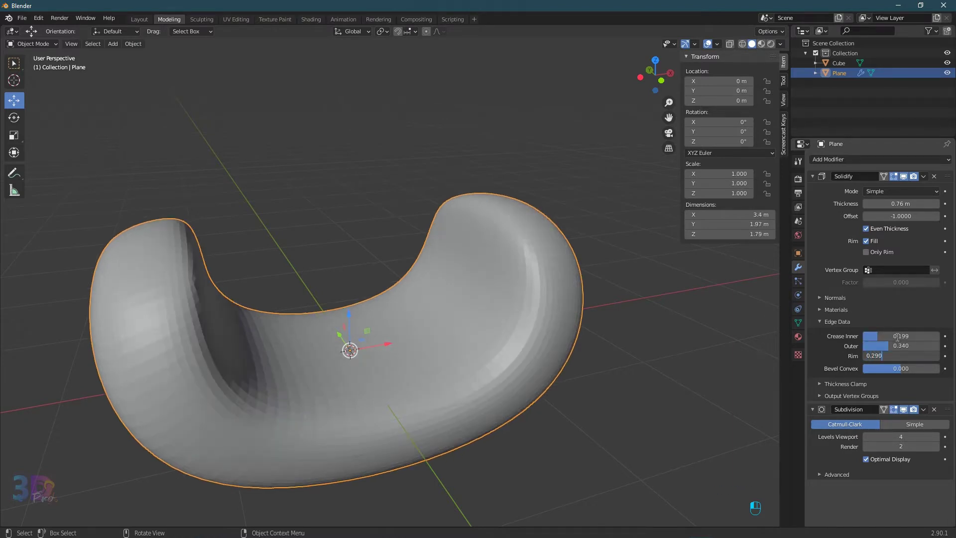
type("0.290")
key("Return")
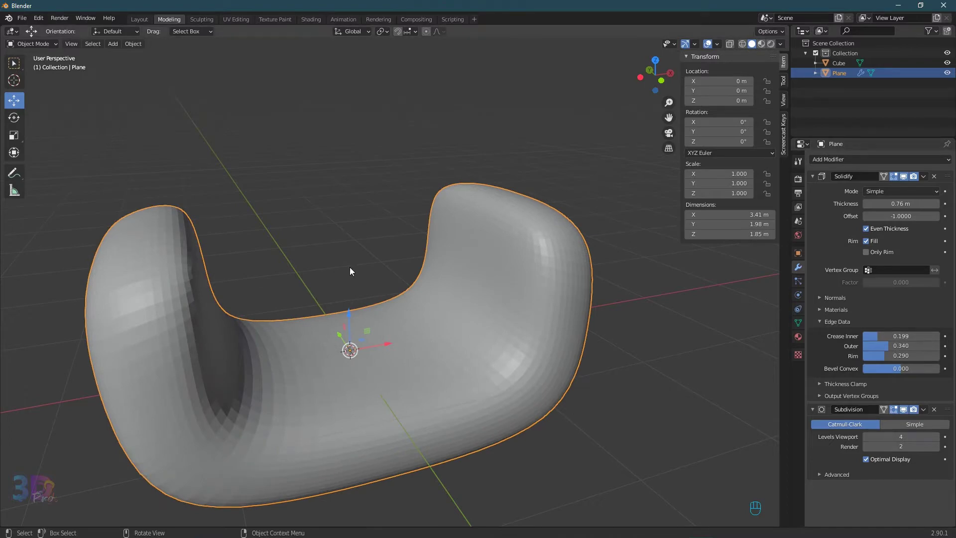
- Extrude the seat's rear edge 1.3 m upward along Z to start the backrest
middle_click_drag(350, 270, 377, 313)
key("Tab")
key("alt+a")
middle_click_drag(279, 254, 342, 317)
key("2")
left_click(335, 408)
key("KP_1")
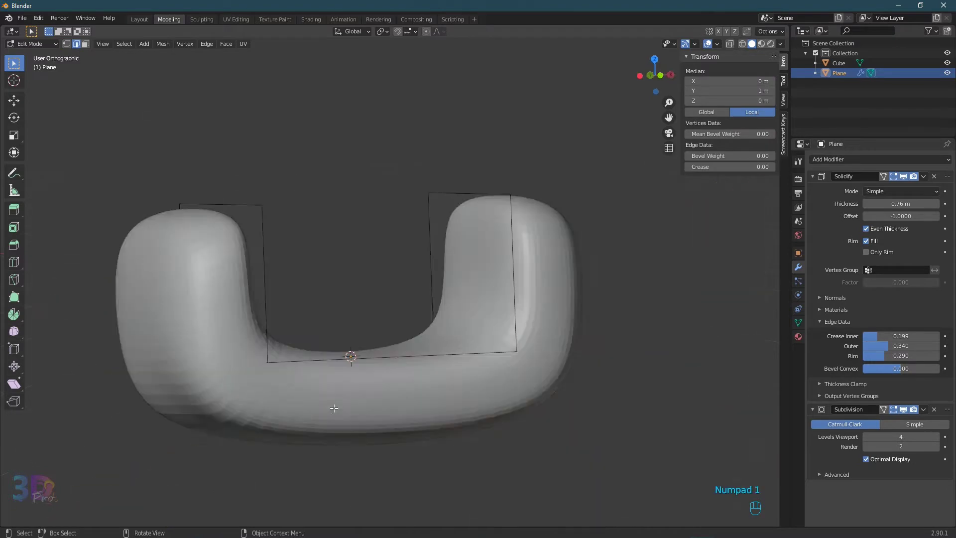
scroll(341, 309, "down", 2)
middle_click_drag(342, 309, 338, 411, "shift")
key("e")
key("z")
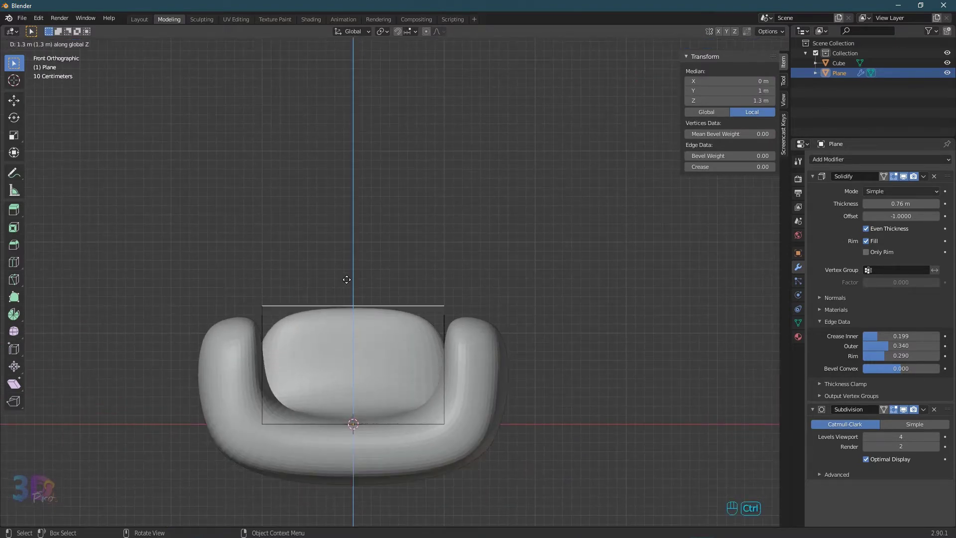
left_click(346, 279)
- Extrude the backrest's top edge a further 2 m upward along Z
key("e")
key("z")
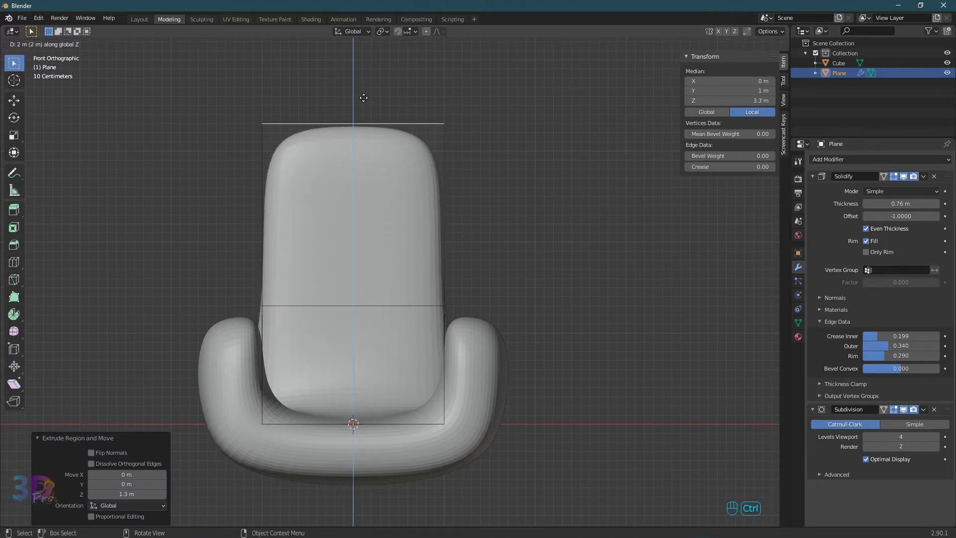
left_click(364, 98)
- Widen the backrest's top edge by a factor of 1.3 along X and raise it 0.1 m
key("s")
key("x")
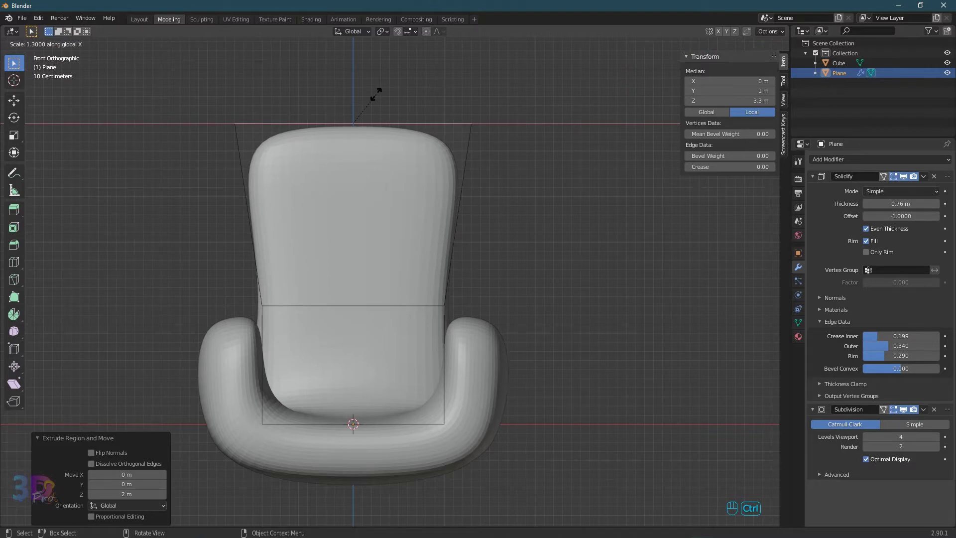
left_click(376, 95)
key("g")
key("z")
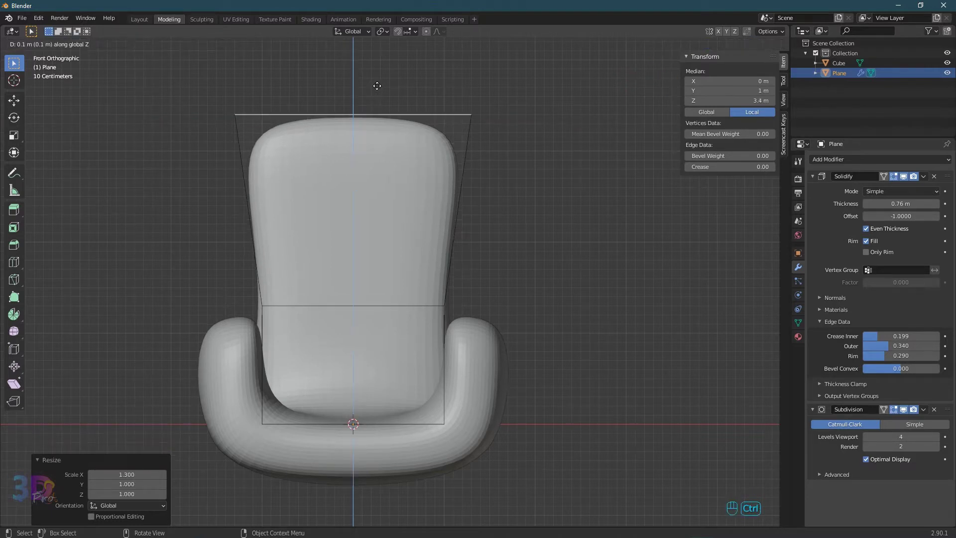
left_click(376, 85)
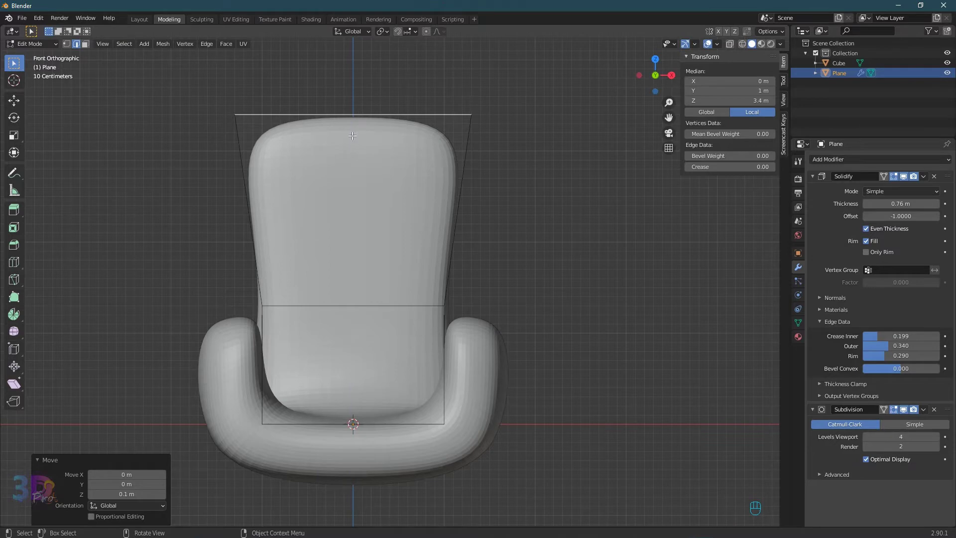
- Add a centred vertical loop cut through the backrest and seat
key("ctrl+r")
left_click(368, 133)
right_click(367, 133)
- Lower the central vertical edge of the upper backrest by 0.2 m along Z
left_click(353, 135)
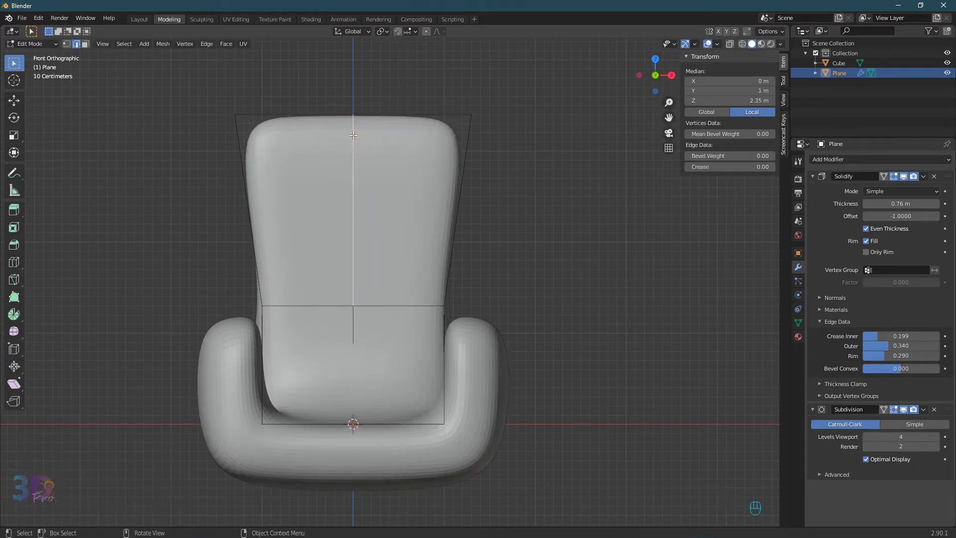
key("g")
key("z")
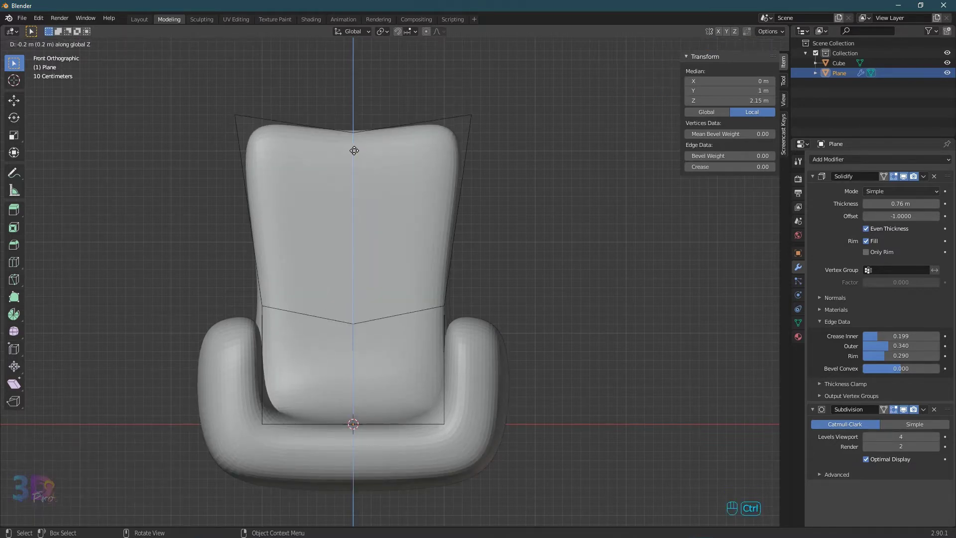
left_click(353, 151)
- Move the upper backrest's central edge 0.2 m backward along Y to curve the backrest
key("KP_3")
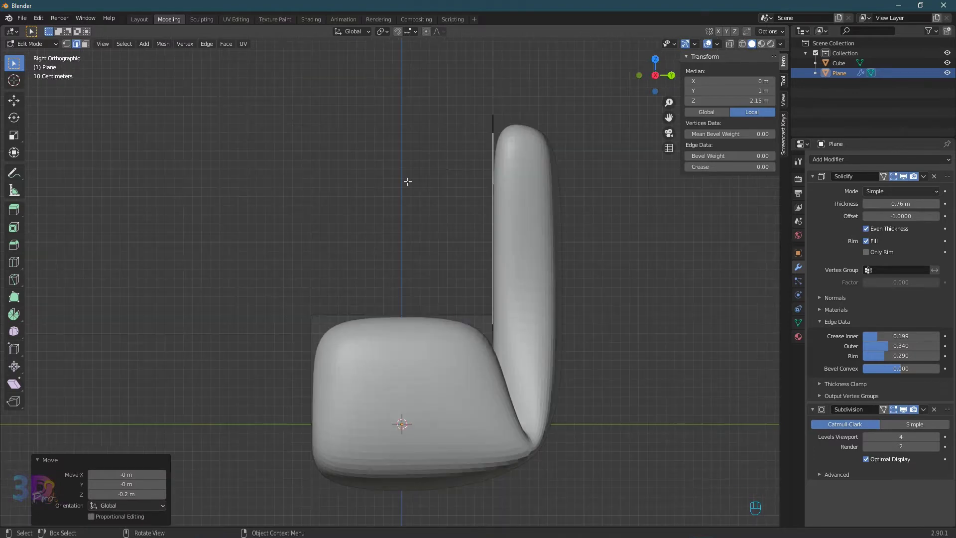
key("g")
key("y")
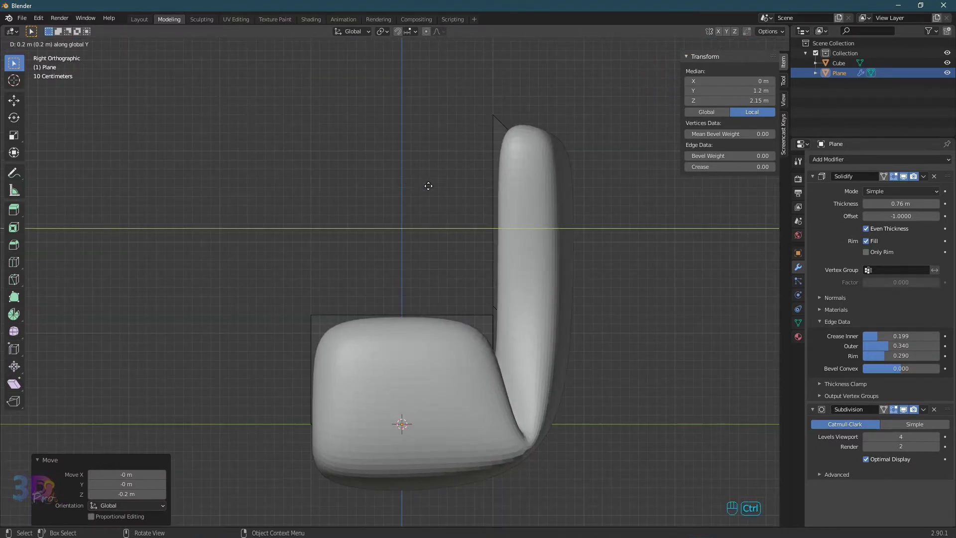
left_click(428, 186)
middle_click_drag(428, 186, 460, 210)
key("Tab")
- Move the right side edge of the lower backrest 0.1 m inward along X
key("KP_1")
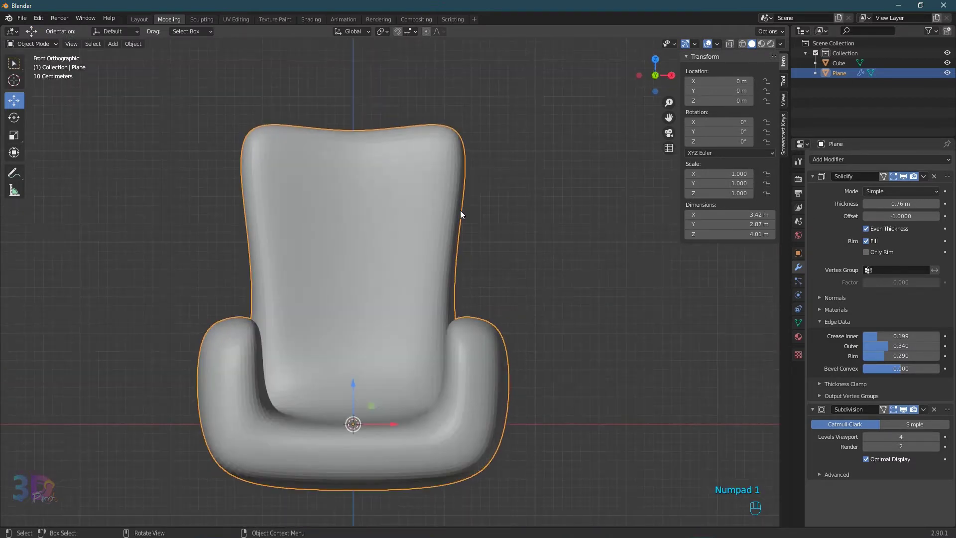
key("Tab")
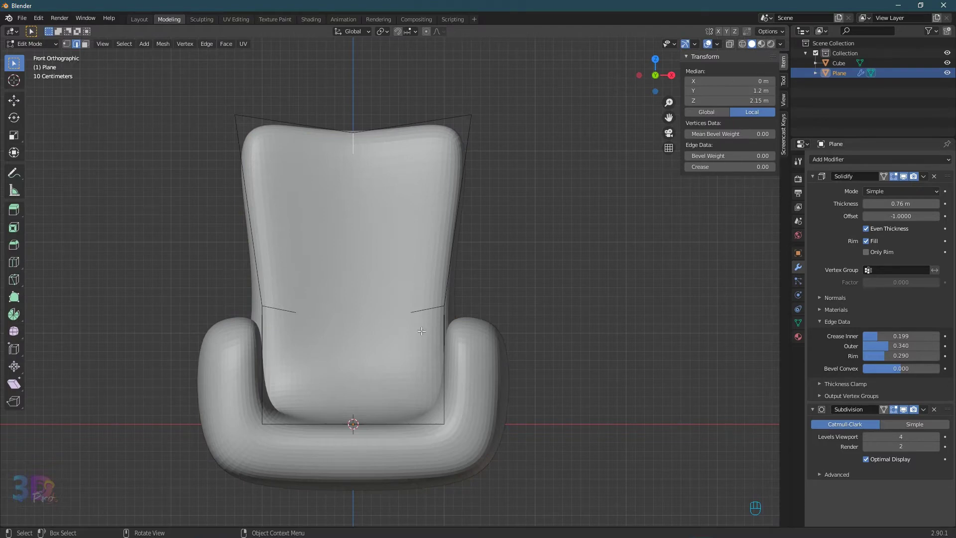
middle_click_drag(422, 331, 512, 315)
scroll(441, 297, "up", 3)
key("KP_1")
left_click(480, 315)
key("KP_1")
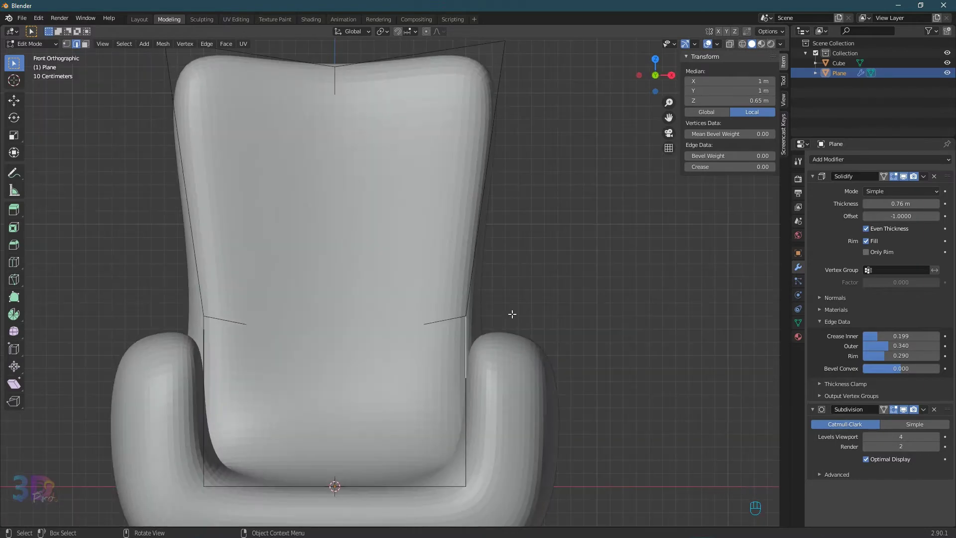
key("g")
key("x")
left_click(495, 315)
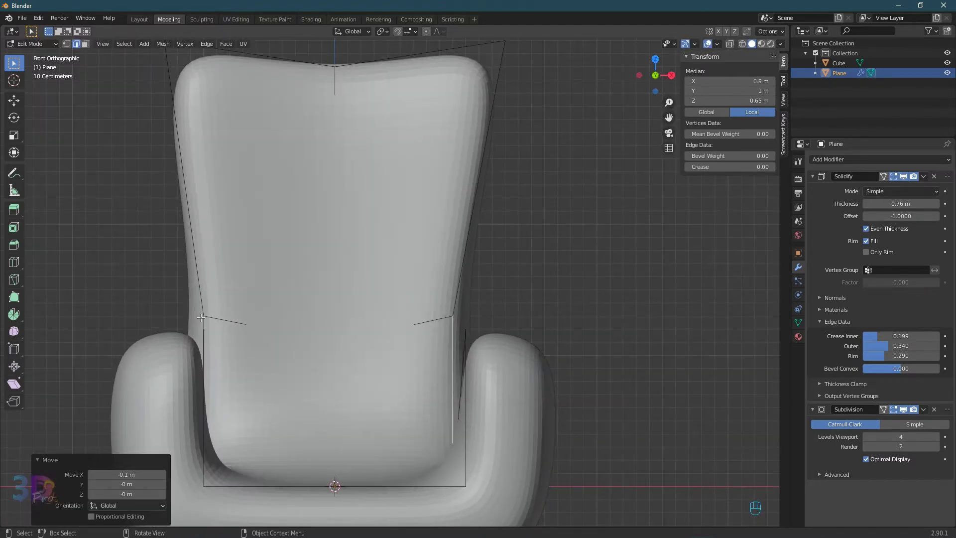
- Move the left side edge of the lower backrest 0.1 m inward along X
left_click(205, 322)
key("g")
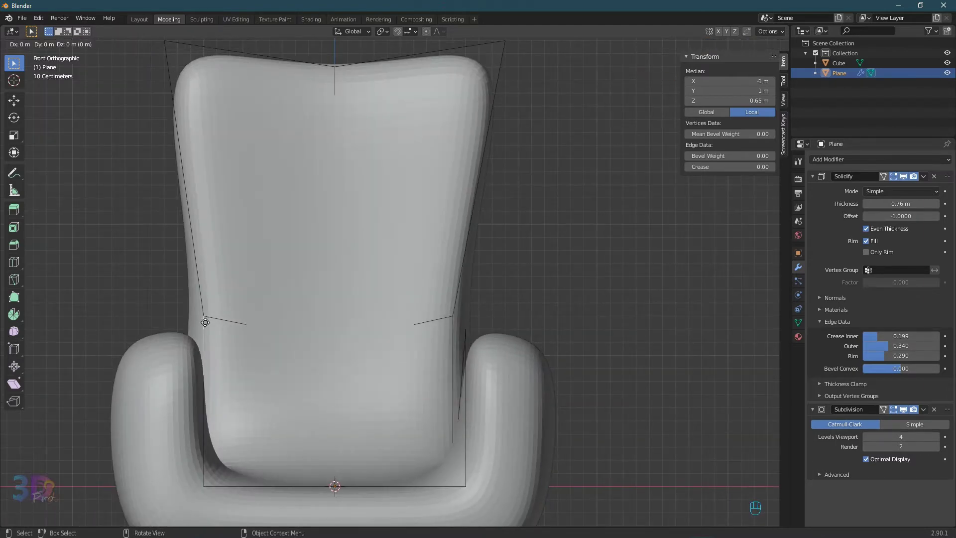
key("x")
left_click(213, 323)
key("Tab")
key("Tab")
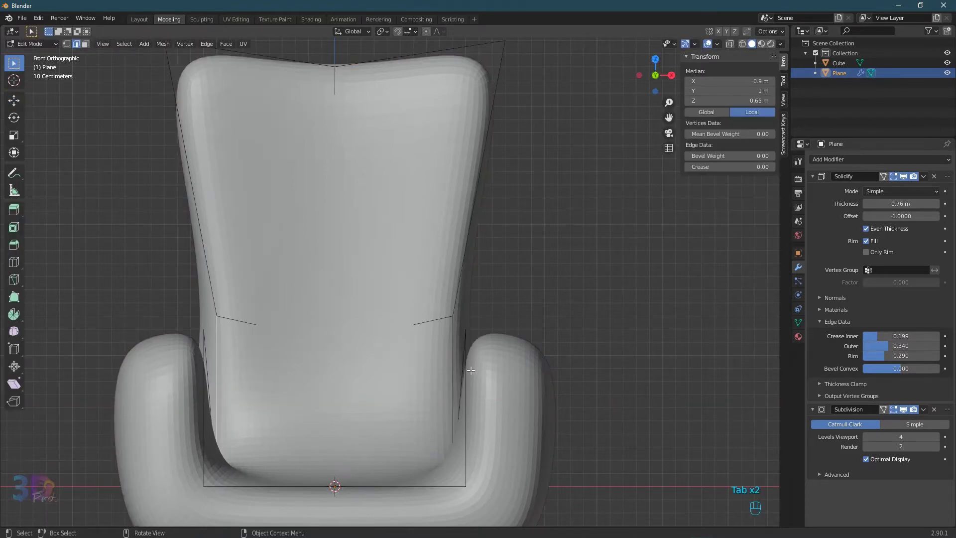
- Move the top edge of the right armrest 0.1 m inward along X
middle_click_drag(466, 368, 449, 348)
left_click(465, 341)
key("KP_1")
key("g")
key("x")
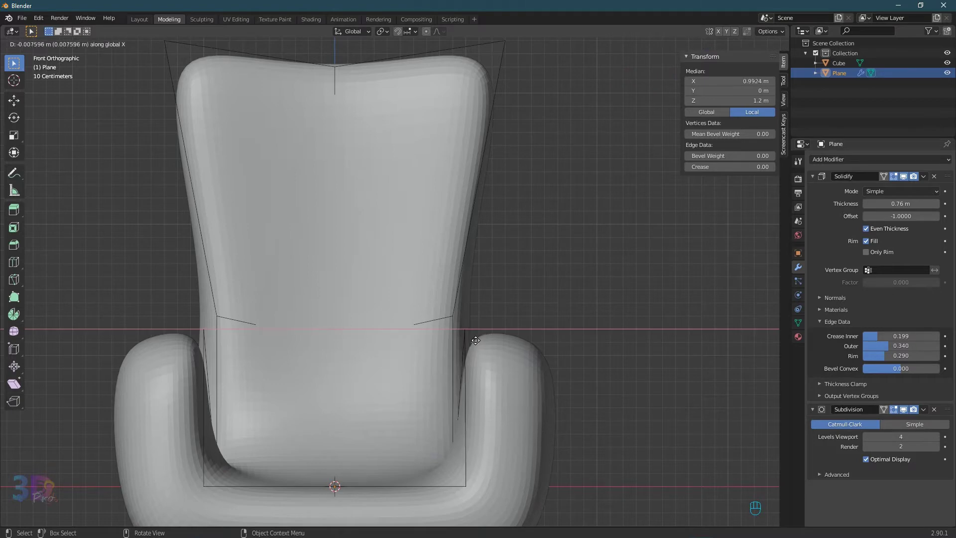
left_click(465, 341)
- Move the top edge of the left armrest 0.1 m inward along X and return to Object Mode
middle_click_drag(213, 341, 215, 355)
left_click(205, 331)
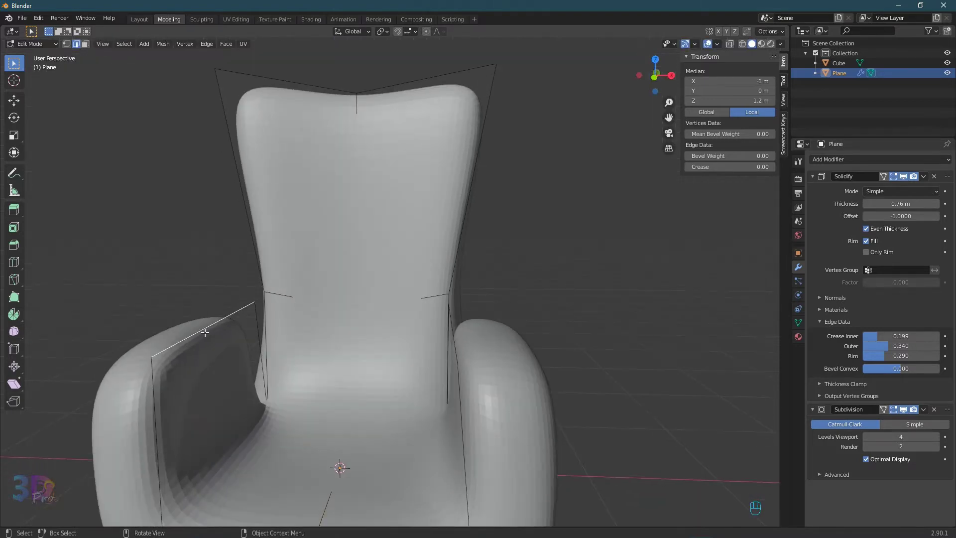
key("KP_1")
key("g")
key("x")
left_click(219, 329, "ctrl")
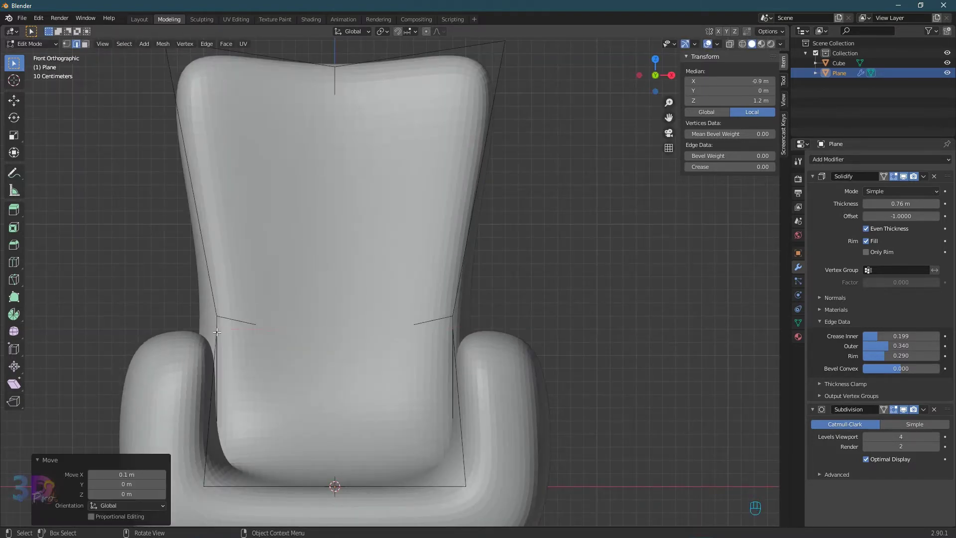
key("Tab")
- Add a cylinder mesh at the chair's origin
scroll(362, 294, "down", 4)
middle_click_drag(361, 294, 407, 263, "shift")
scroll(408, 263, "down", 3, "shift")
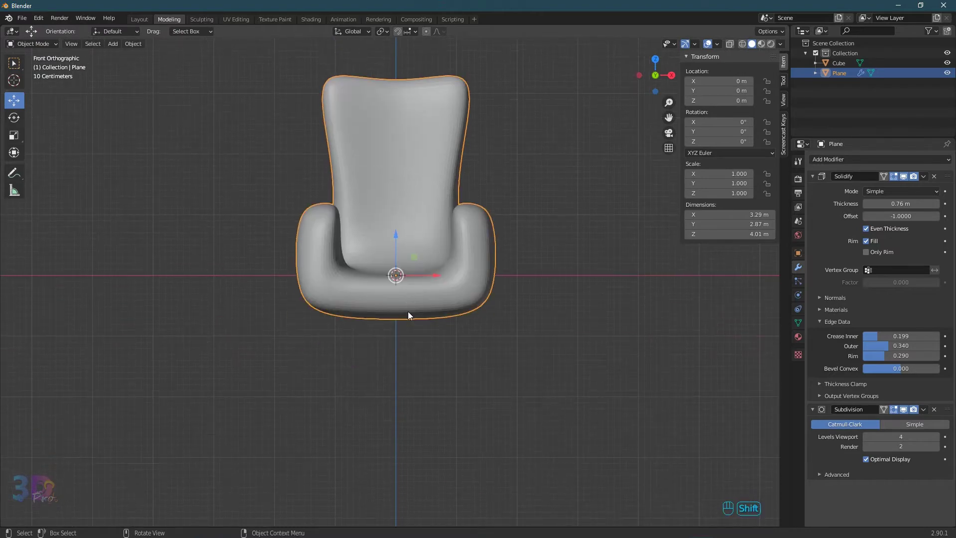
key("shift+a")
mouse_move(408, 312)
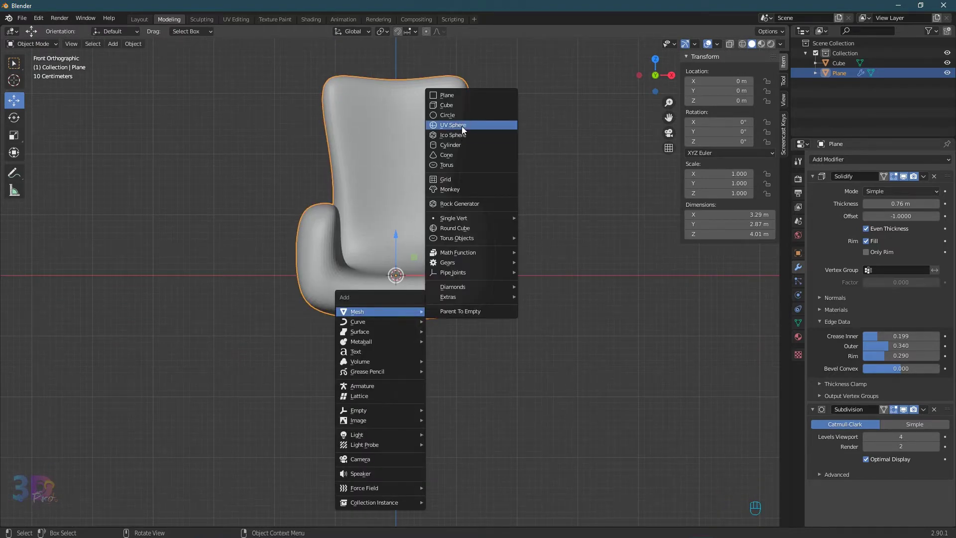
left_click(454, 145)
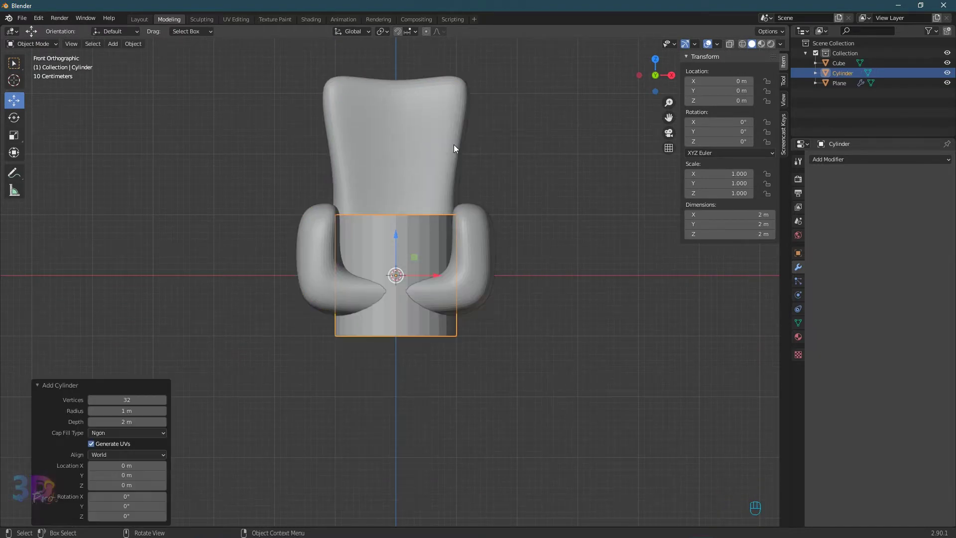
- Set the new cylinder's radius to 2 m, its depth to 50 m and its cap fill type to Nothing
left_click(135, 412)
type("2")
key("Return")
left_click(147, 422)
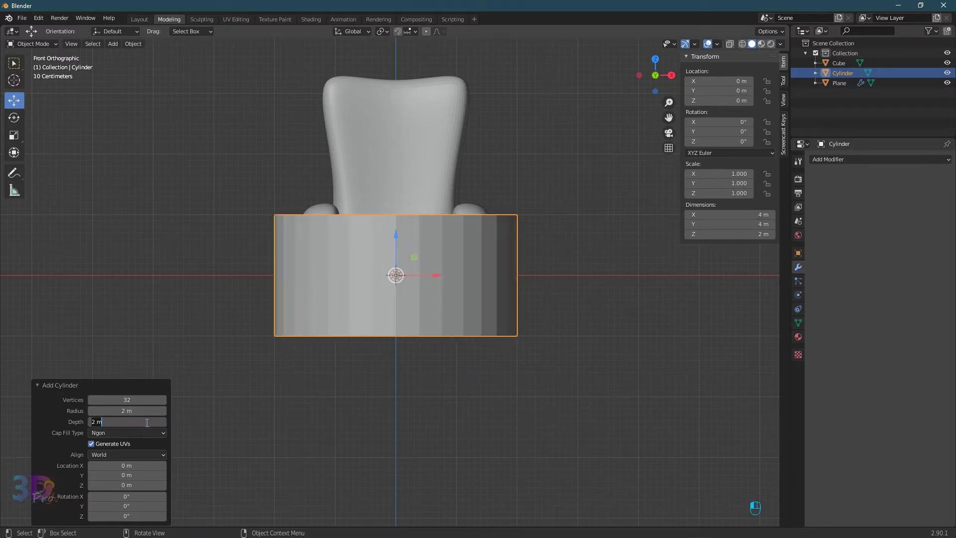
type("50")
key("Return")
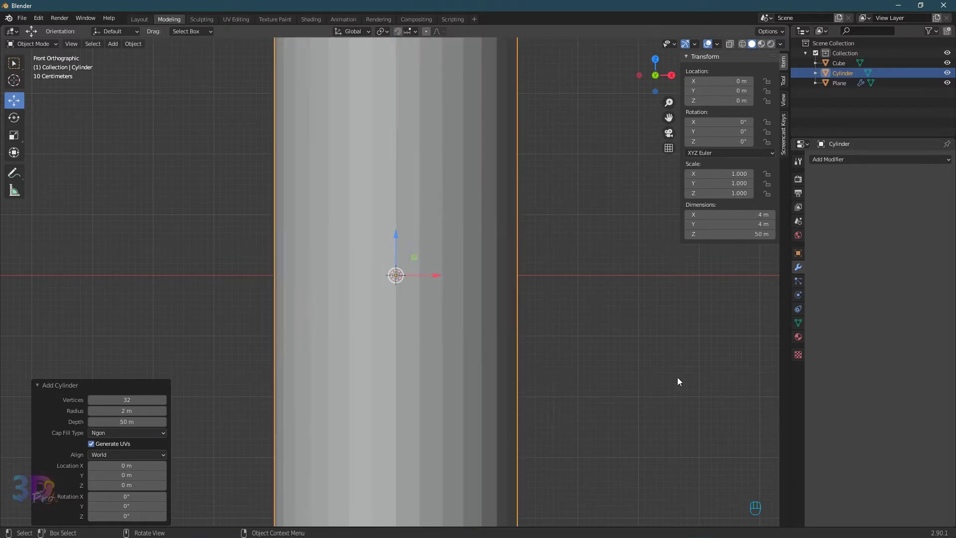
left_click(106, 433)
left_click(164, 443)
- Shrink the cylinder to about 0.21 m wide and 1.85 m long, and lower it along Z to about -1.43 m
key("s")
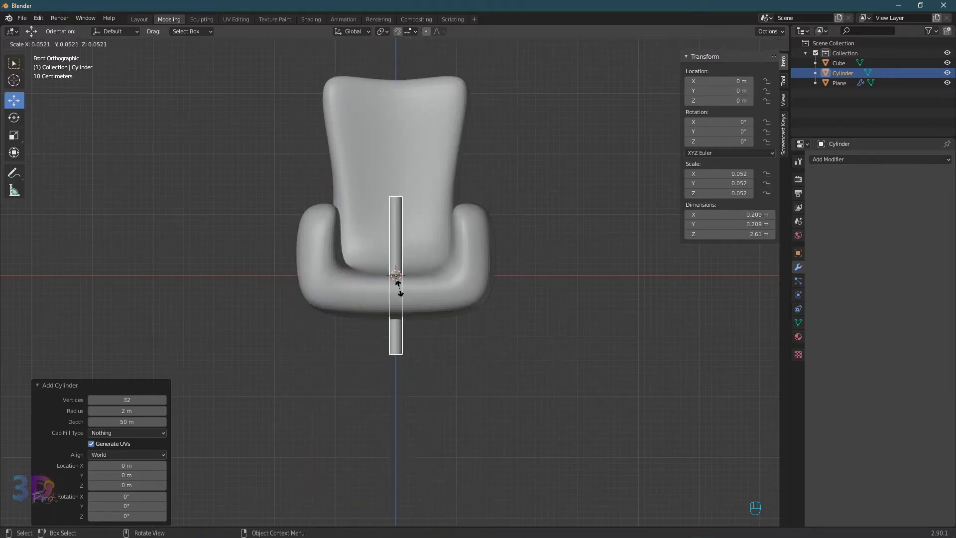
left_click(399, 288)
key("s")
key("z")
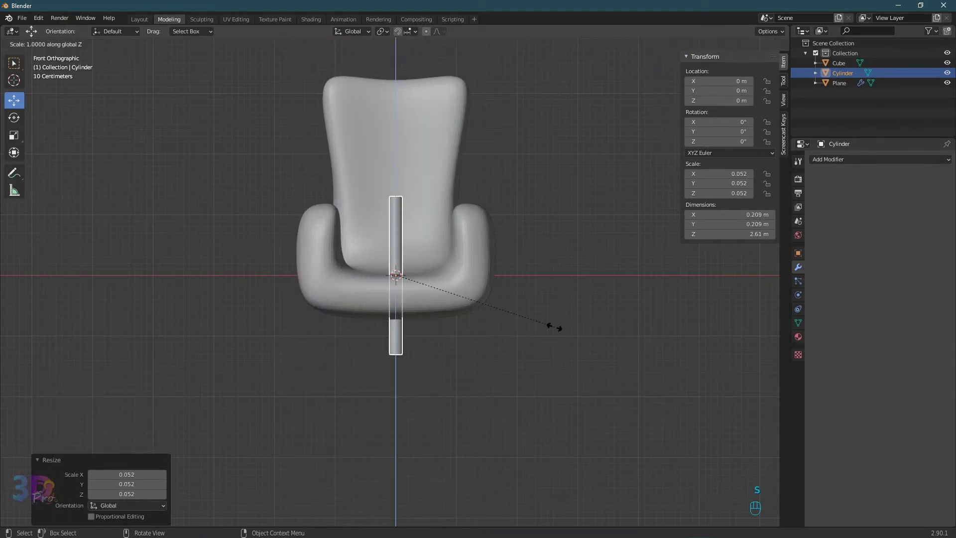
left_click(511, 303)
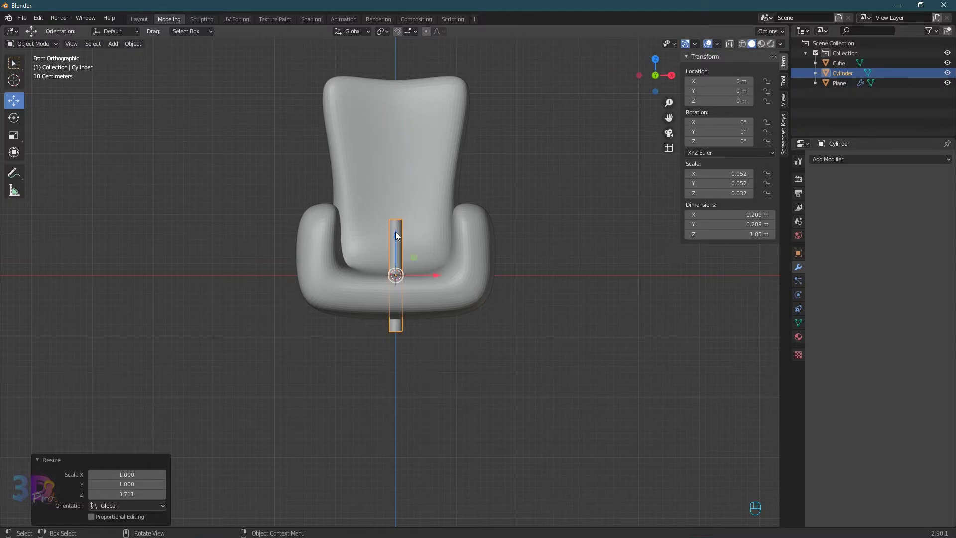
left_click_drag(395, 232, 396, 319)
- Add a Mirror modifier to the cylinder and move its mesh about 0.66 m along X to form two legs
scroll(435, 348, "up", 2)
middle_click_drag(434, 348, 428, 329, "shift")
left_click(835, 159)
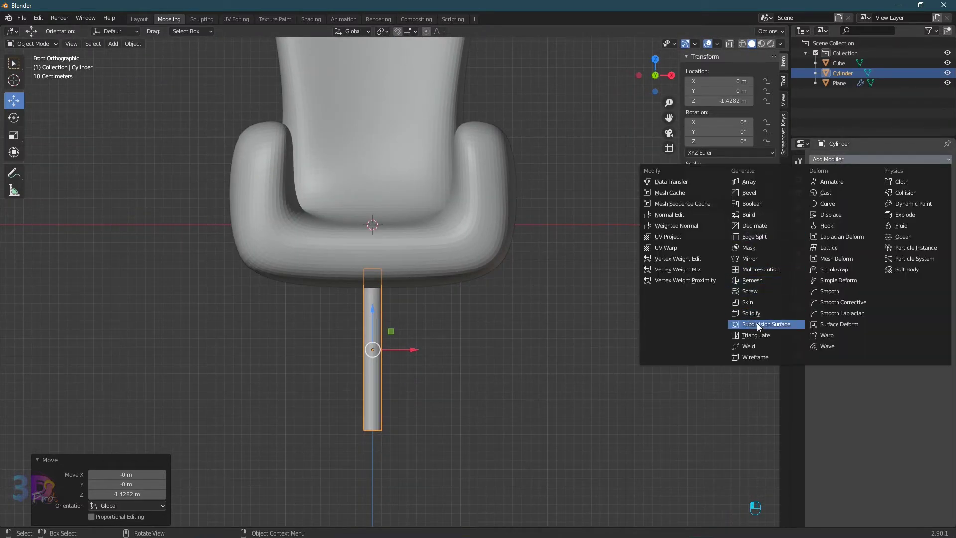
left_click(752, 258)
key("Tab")
key("g")
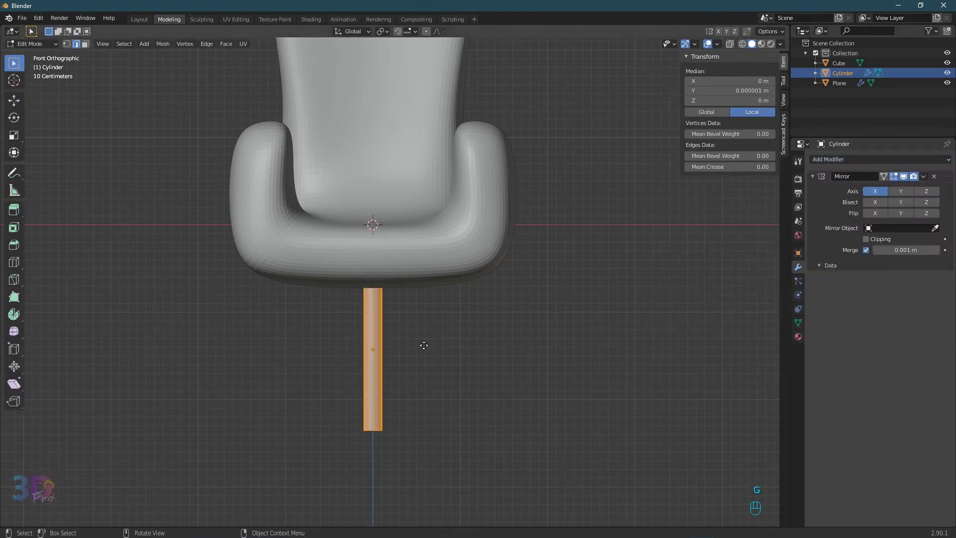
key("x")
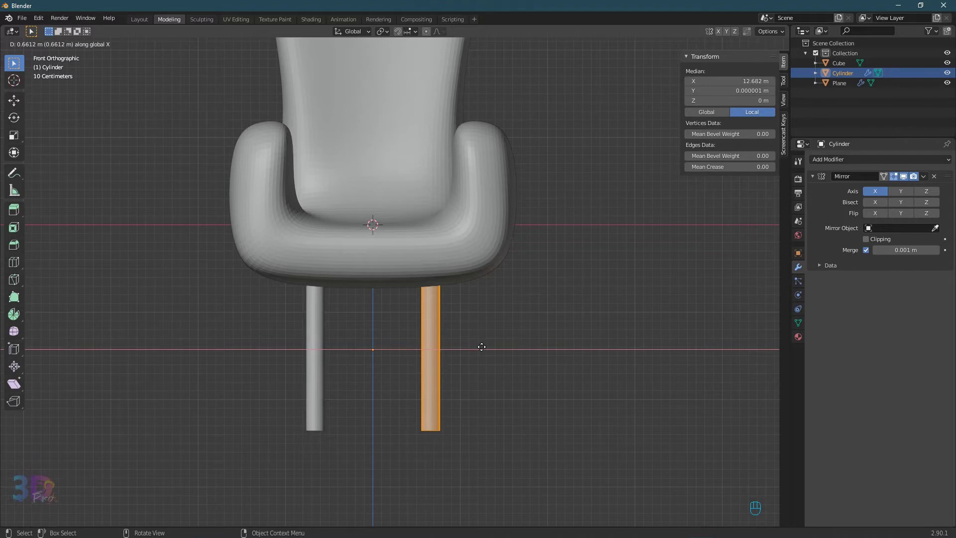
left_click(482, 347)
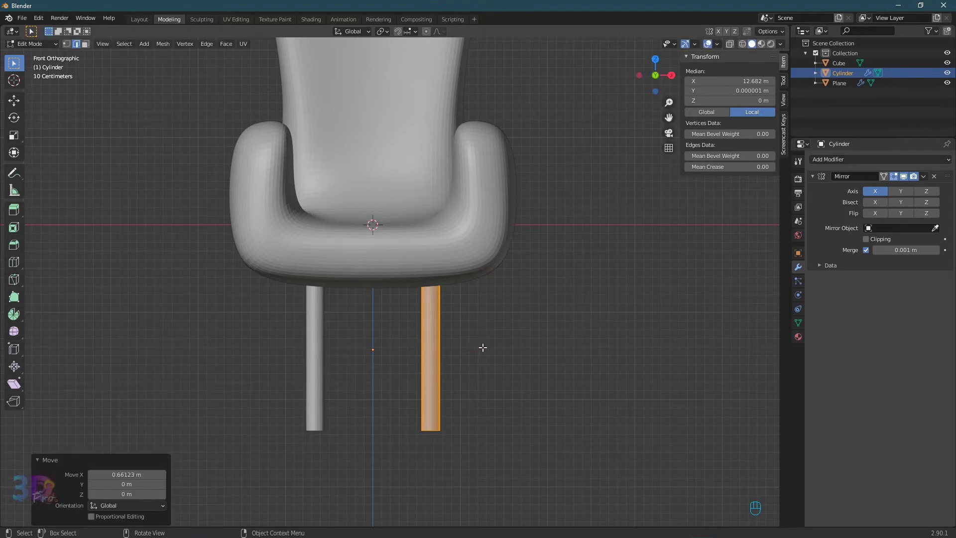
- Rotate the leg mesh -18.5° in the front view and move it about 0.23 m outward along X
key("r")
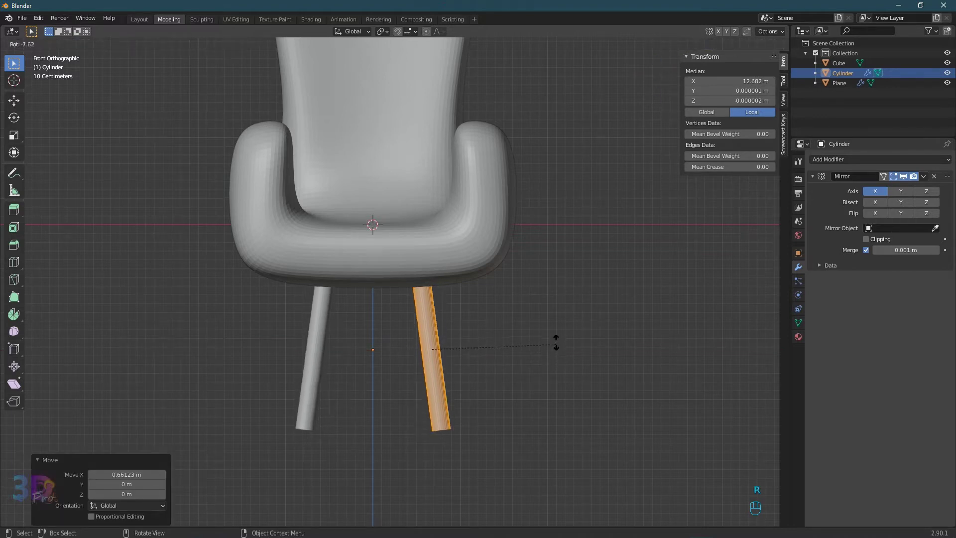
left_click(556, 319)
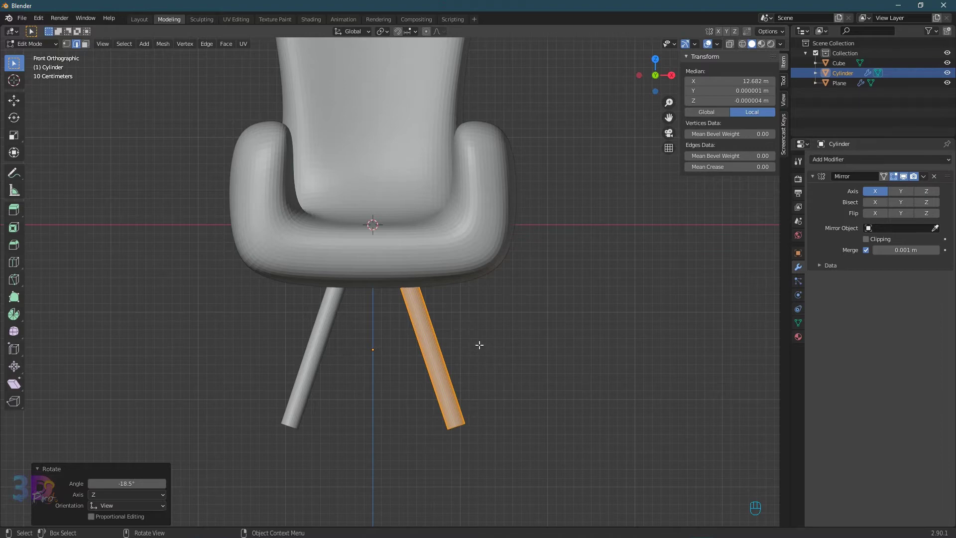
key("g")
key("x")
left_click(499, 343)
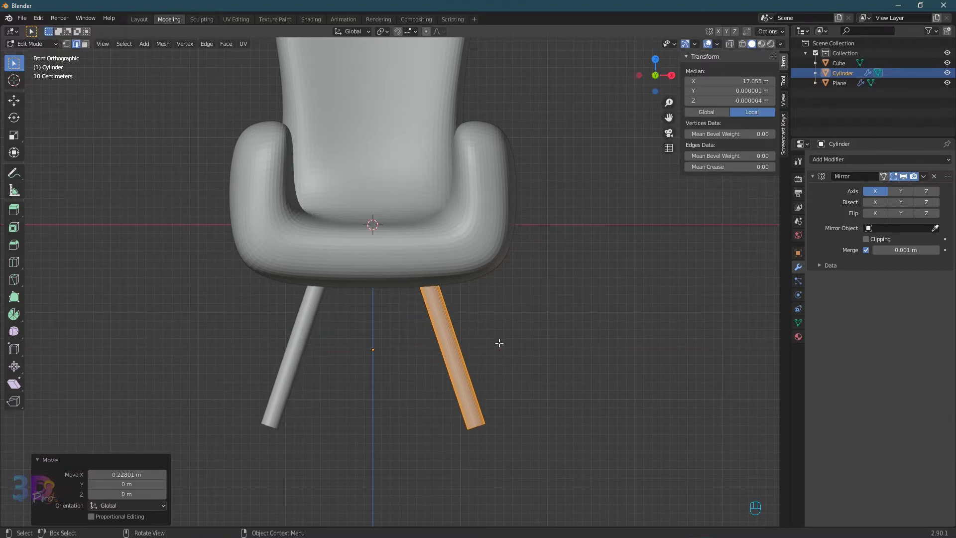
- Widen the leg's top vertex loop to about 2.1 times its size in wireframe view with proportional editing on
key("z")
left_click(423, 341)
scroll(422, 273, "up", 8)
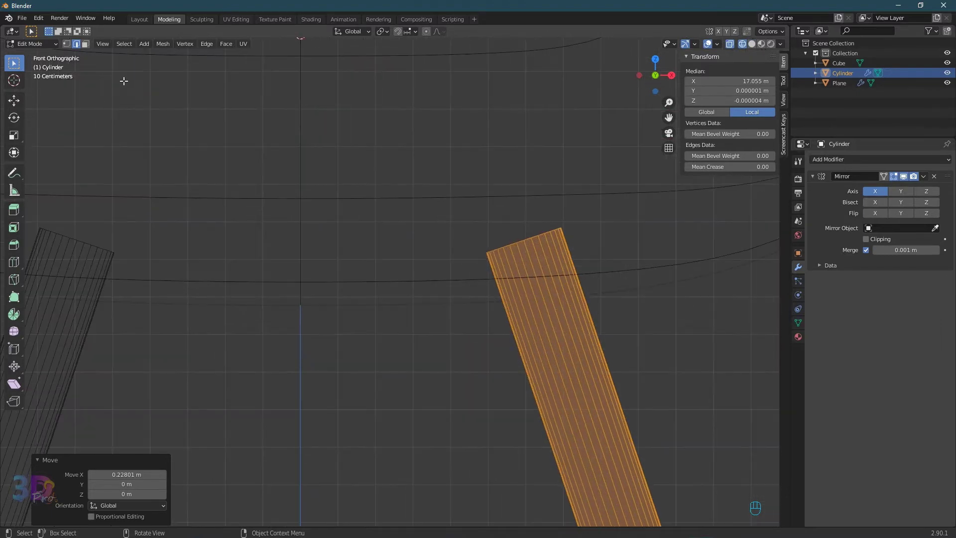
left_click(68, 45)
left_click(514, 245, "alt")
scroll(531, 288, "down", 6)
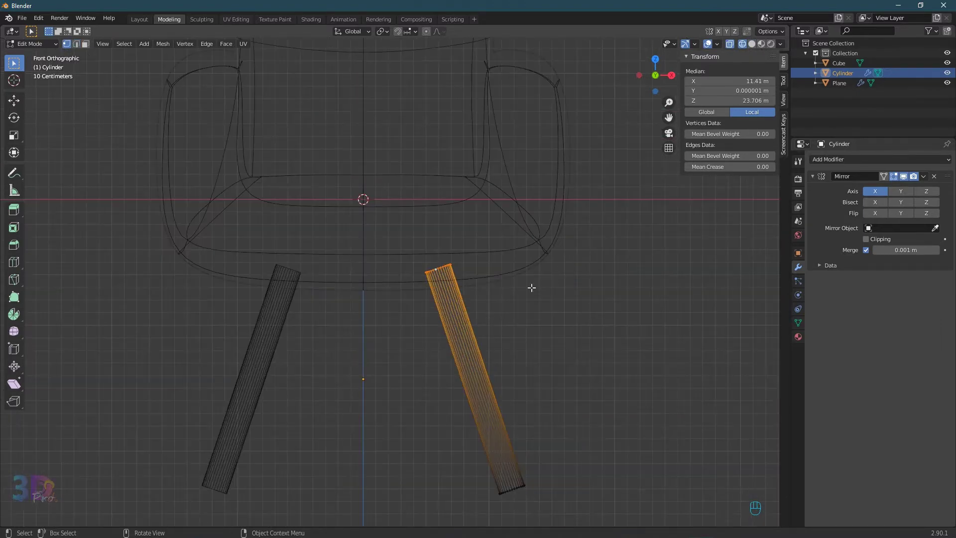
middle_click_drag(532, 288, 529, 247, "shift")
key("o")
key("s")
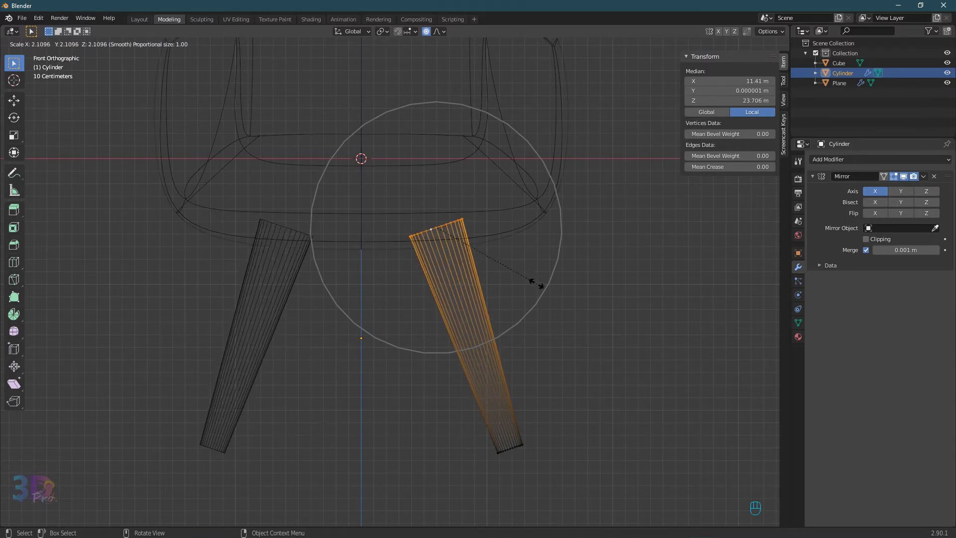
left_click(536, 282)
- Scale the leg's bottom vertex loop to about 0.62 and return to Object Mode in solid shading
left_click(502, 450, "alt")
key("s")
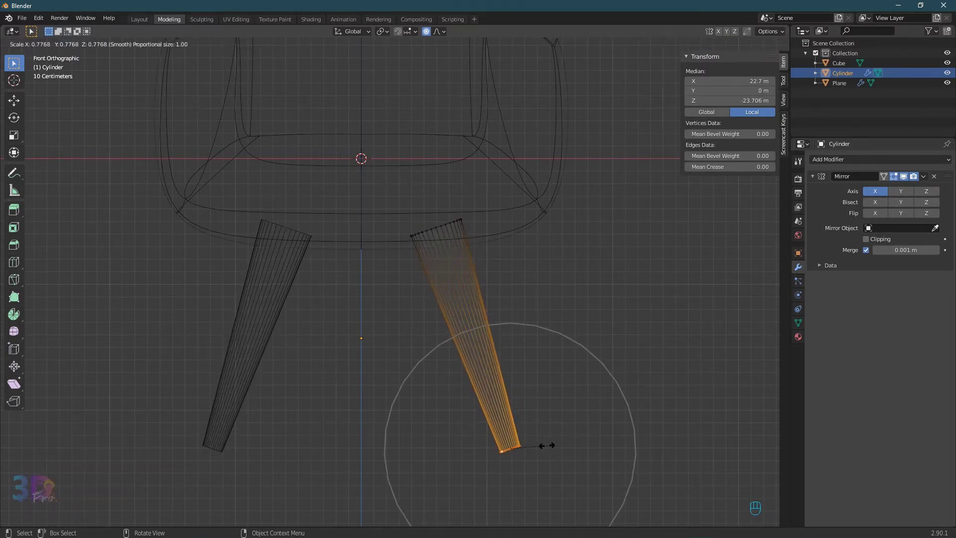
scroll(540, 446, "down", 2)
left_click(540, 446)
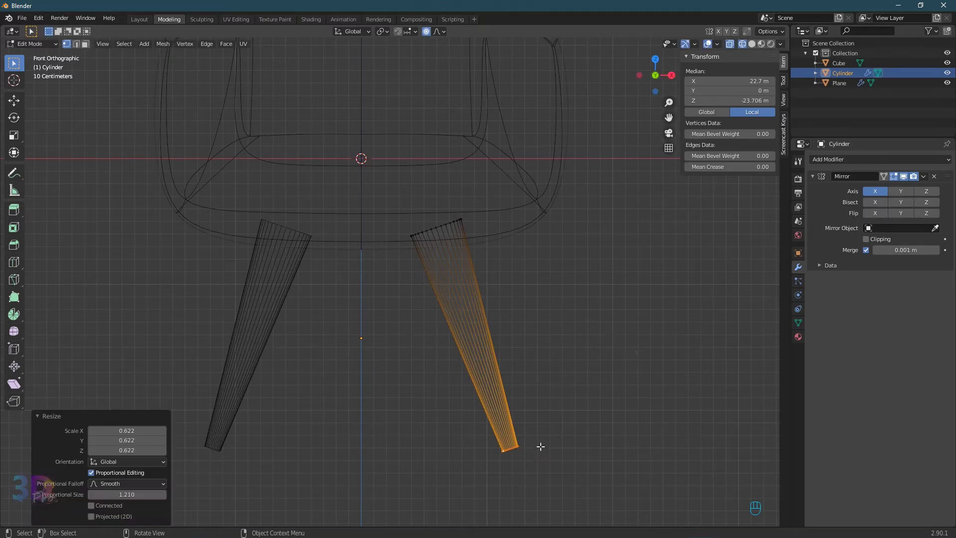
key("Tab")
key("z")
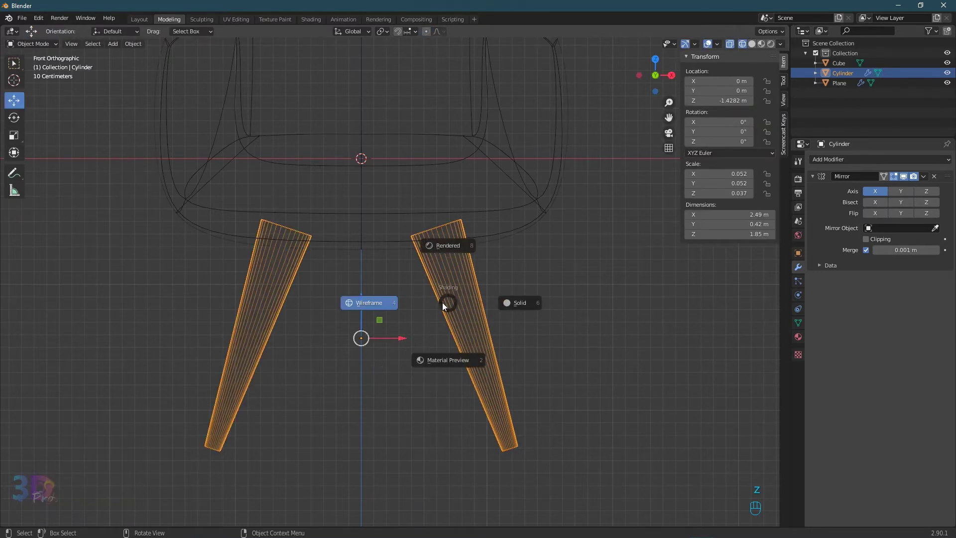
left_click(504, 303)
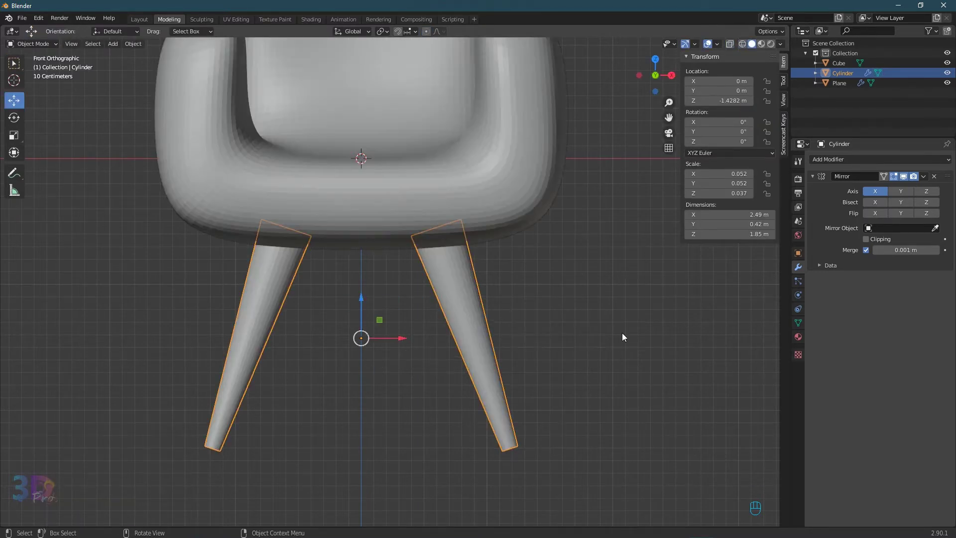
- Scale the whole leg mesh down to about 1.14 m in height
scroll(622, 333, "down", 2)
key("Tab")
key("a")
key("s")
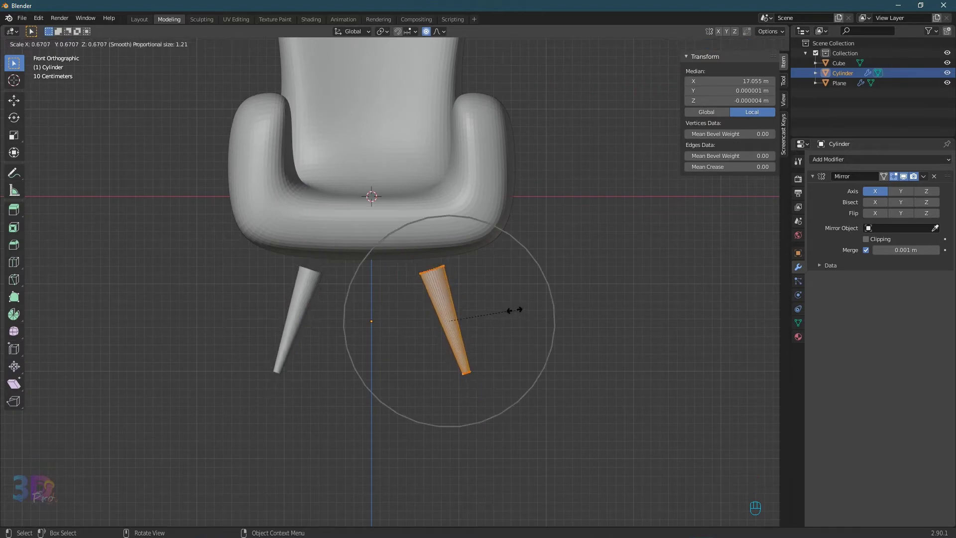
left_click(507, 309)
key("Tab")
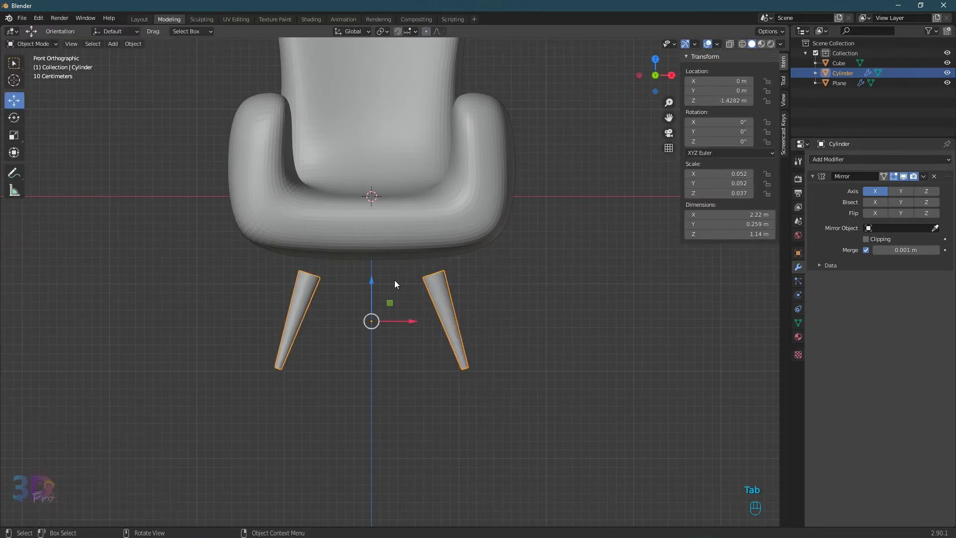
- Raise the legs along Z to about -1.09 m so their tops sit inside the seat's underside
key("g")
key("z")
left_click_drag(376, 247, 377, 246)
- Move the leg mesh about 0.125 m inward along X and rotate it about 3° to a steeper angle
key("Tab")
key("g")
key("x")
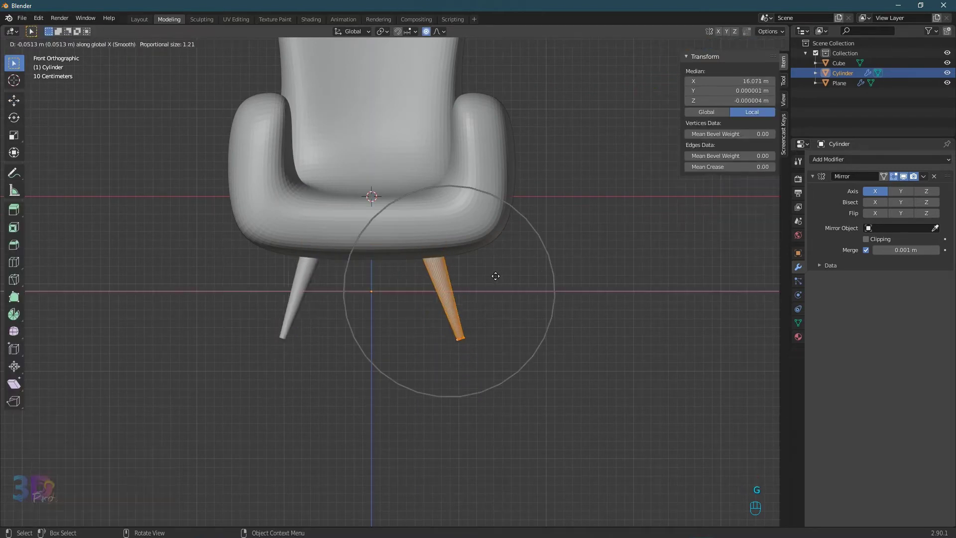
left_click(491, 276)
key("r")
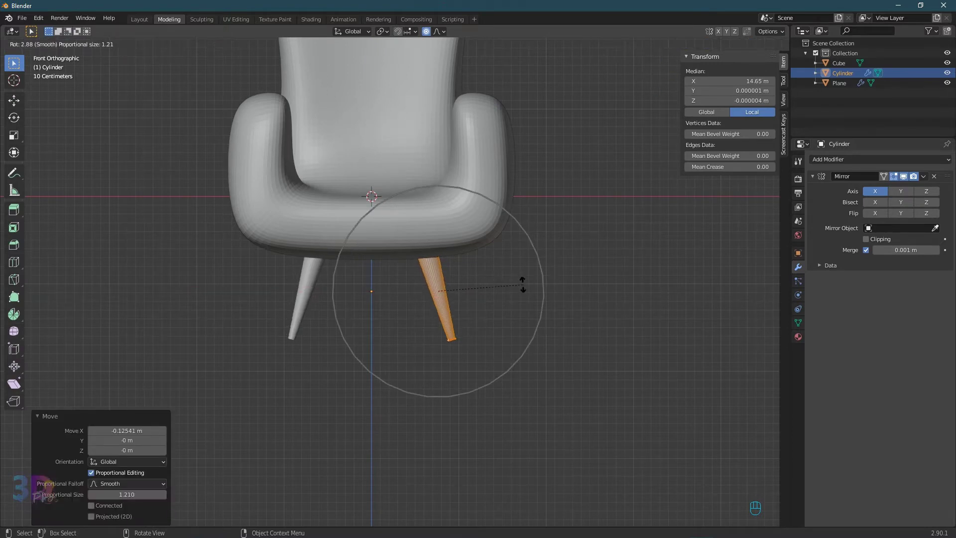
left_click(523, 284)
key("Tab")
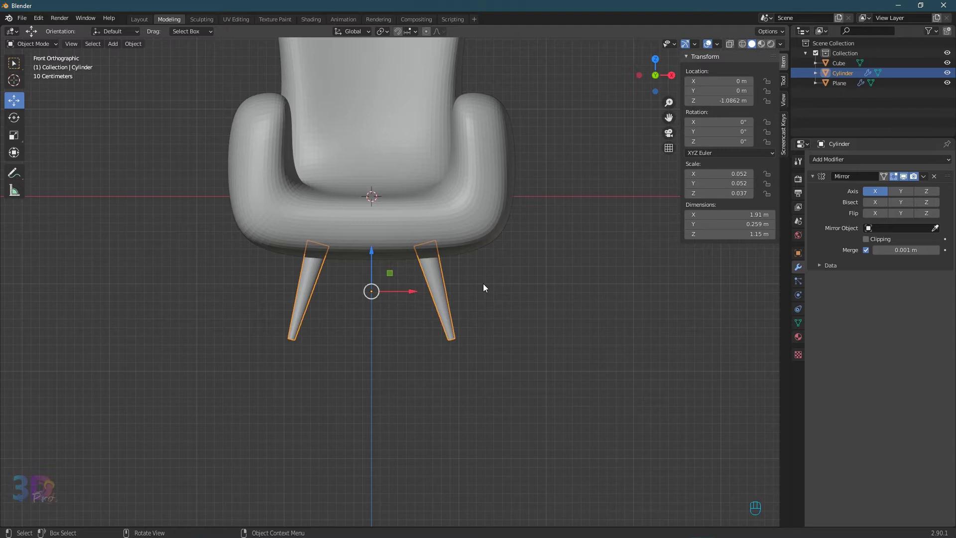
- Duplicate the legs in the right view and offset the copy about 0.54 m along Y
key("KP_3")
key("shift+d")
key("y")
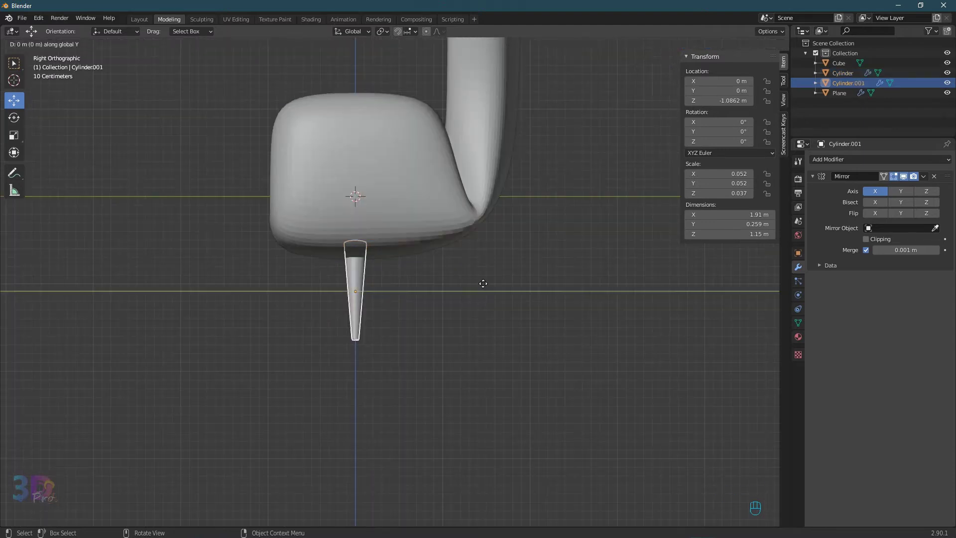
left_click(530, 279)
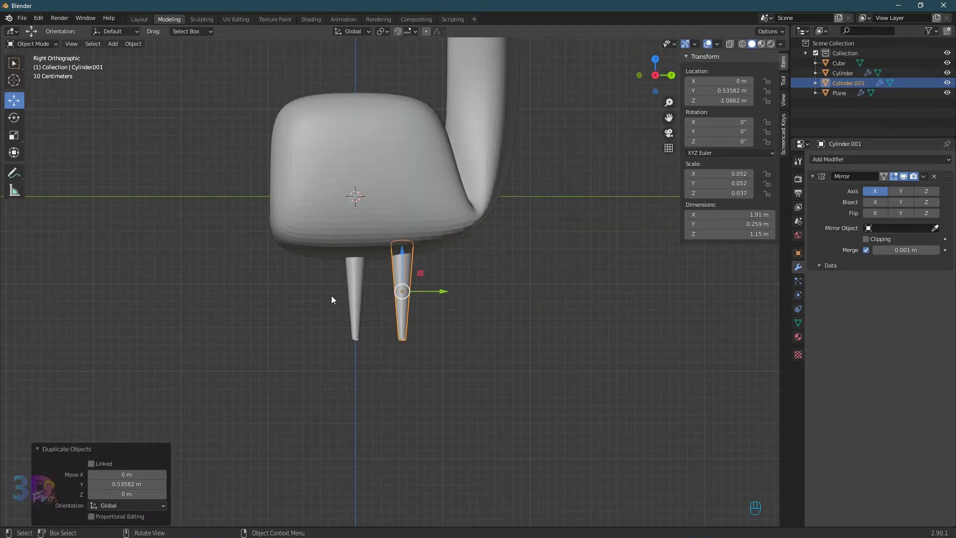
- Move the original legs toward the seat front along Y, and the duplicated legs back to about 0.70 m along Y
left_click(351, 295)
left_click_drag(386, 291, 358, 292)
left_click(402, 299)
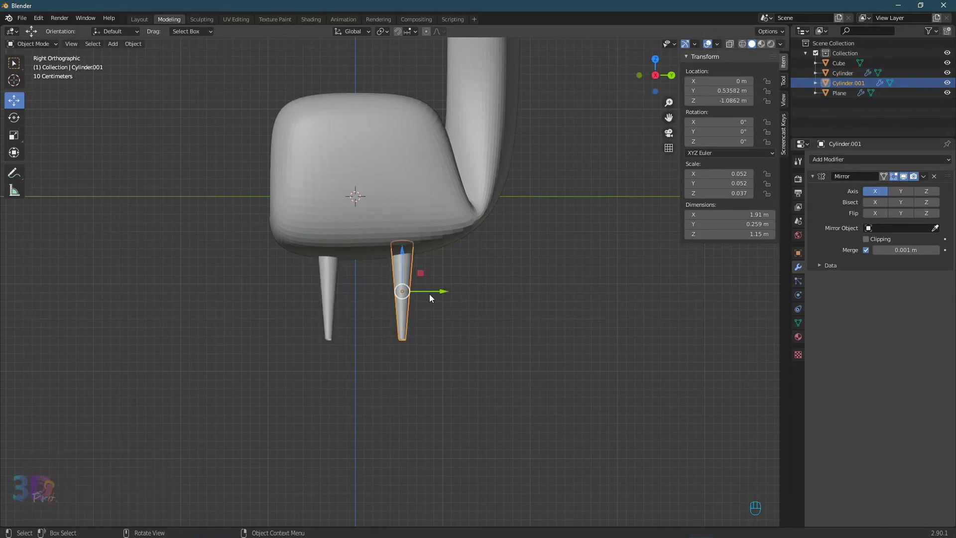
mouse_move(427, 293)
left_mouse_down()
mouse_move(445, 293)
mouse_move(428, 293)
left_mouse_up()
- Move the back leg mesh about 0.10 m inward along X and scale it down to about 0.95 m in height
key("KP_1")
key("Tab")
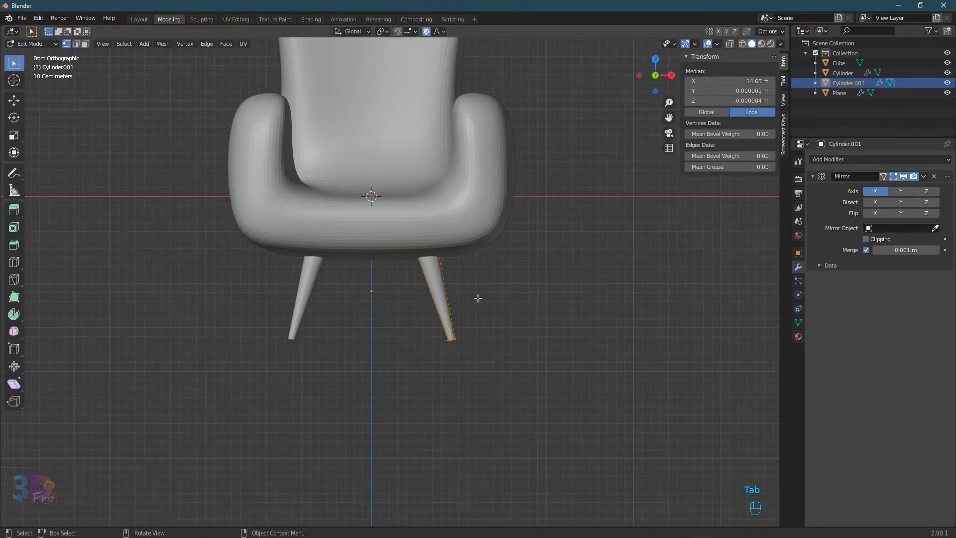
key("g")
key("x")
left_click(470, 299)
key("s")
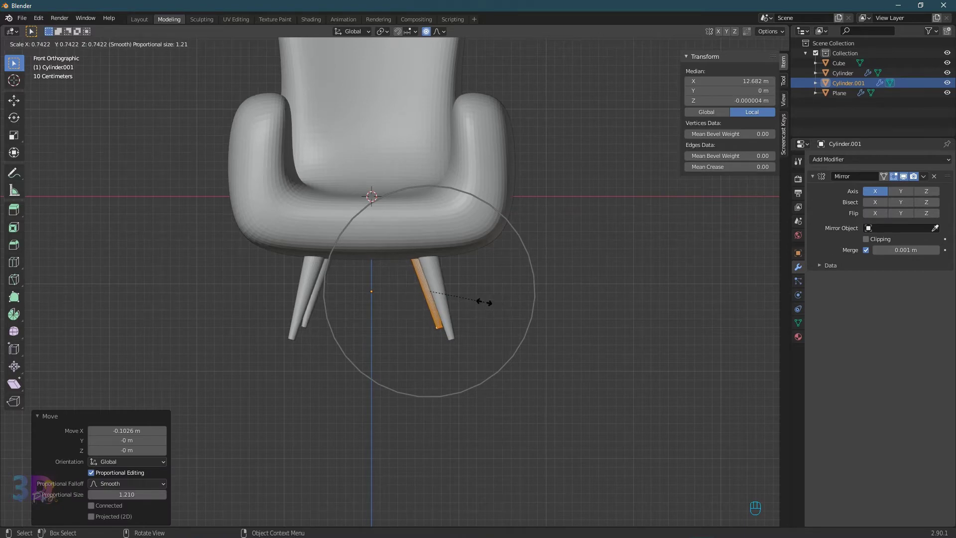
left_click(489, 303)
key("Tab")
- Move the back leg mesh about 0.023 m further inward and narrow it along X so the pair spans about 1.54 m
key("s")
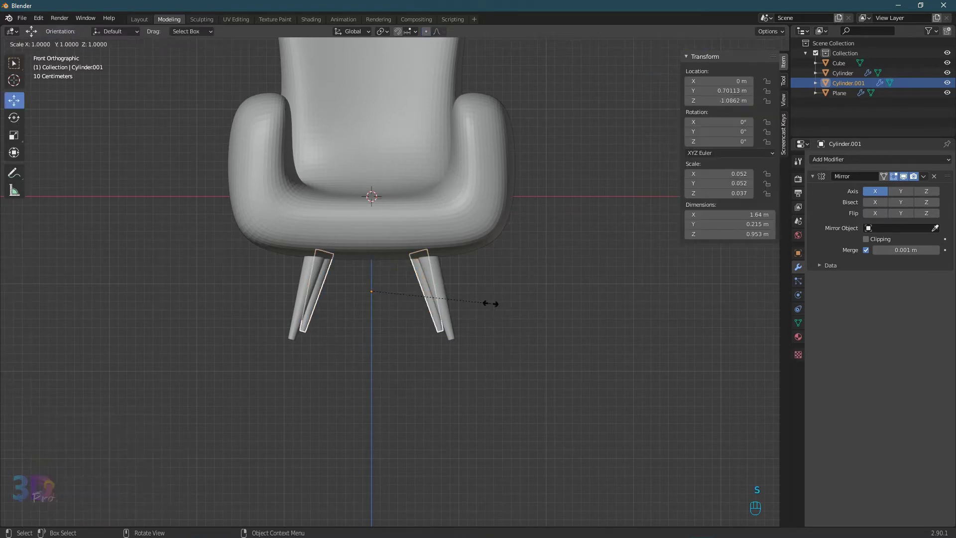
key("Escape")
key("Tab")
key("g")
key("x")
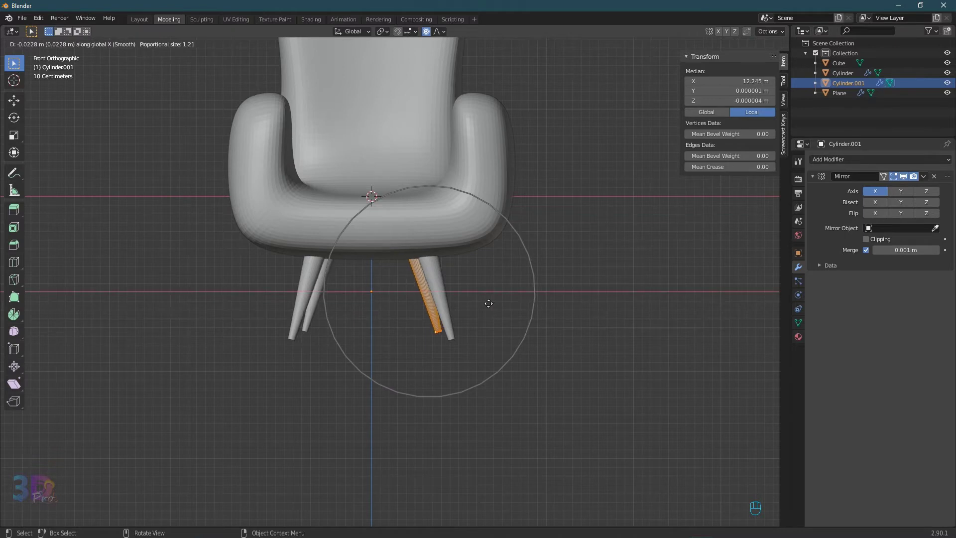
left_click(489, 304)
key("s")
key("x")
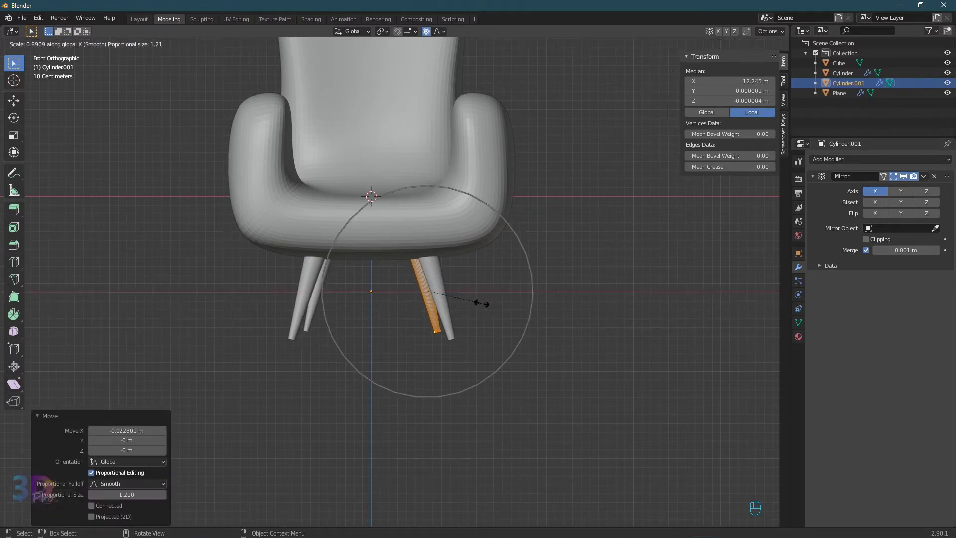
left_click(477, 304)
key("Tab")
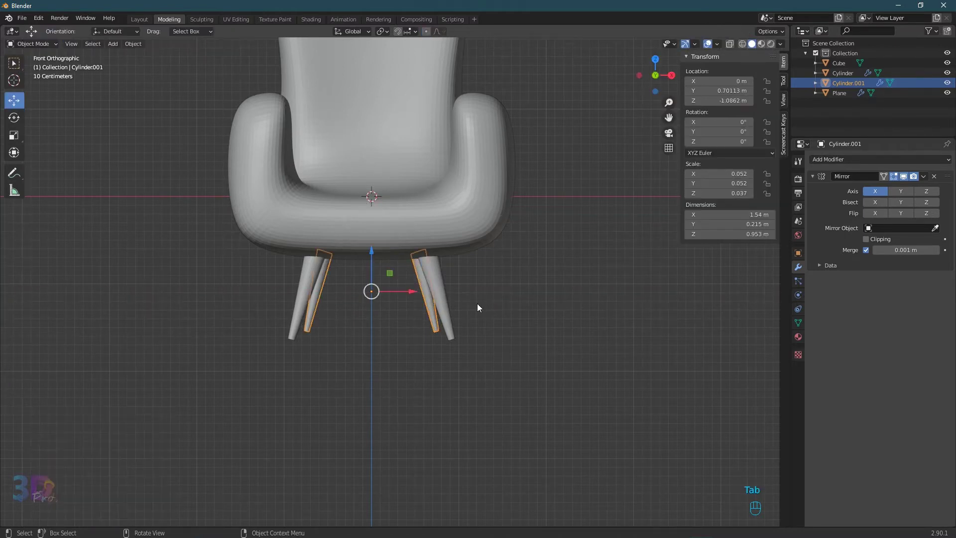
- Lower the back legs slightly along Z, and select the chair body and frame it in the view
left_click_drag(375, 256, 372, 255)
left_click(405, 200)
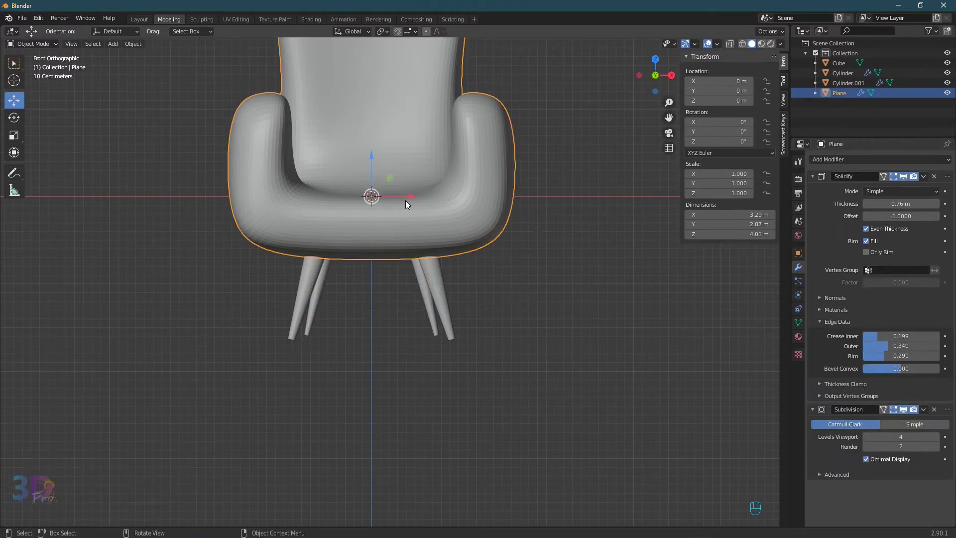
key("KP_Decimal")
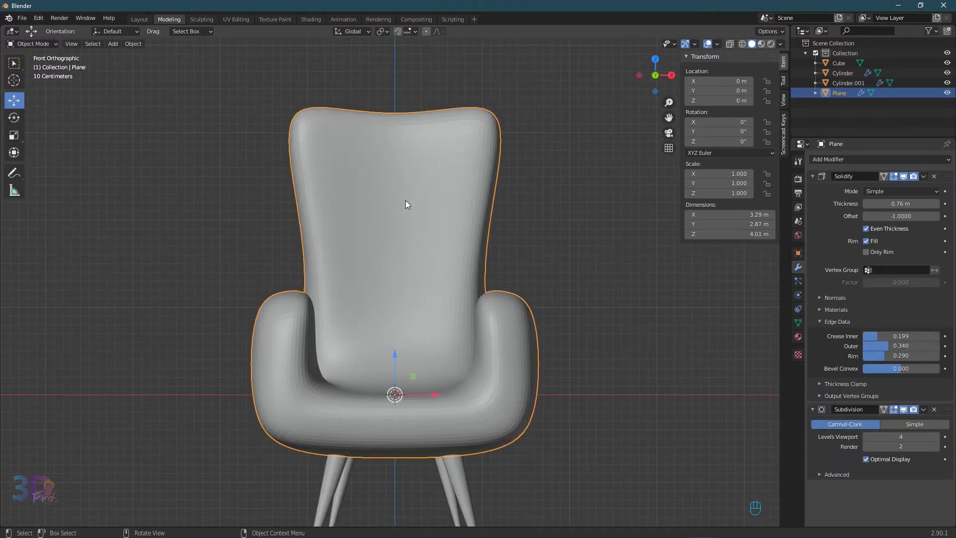
- Select the chair body with both pairs of legs and move them into a new collection named couch
scroll(406, 201, "down", 3)
scroll(401, 148, "up", 2)
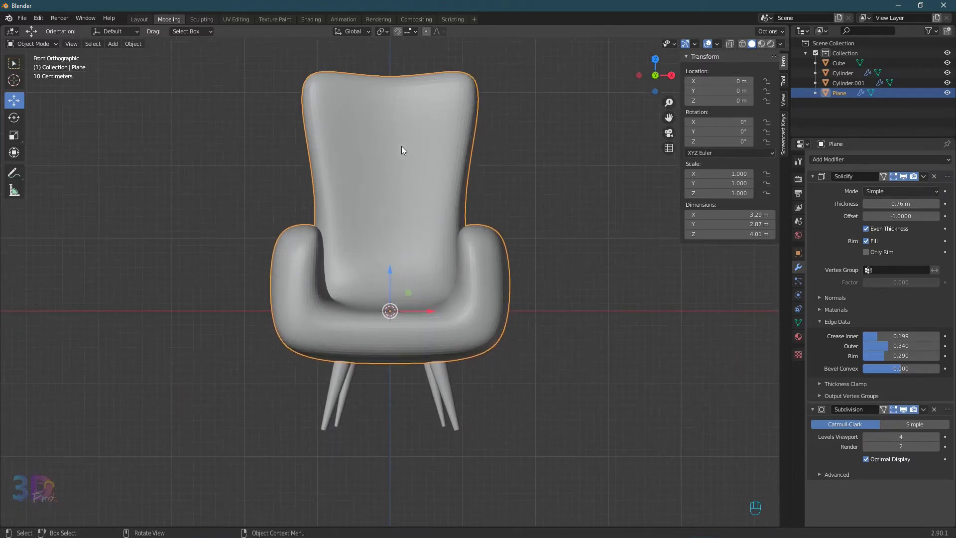
left_click_drag(570, 154, 202, 465)
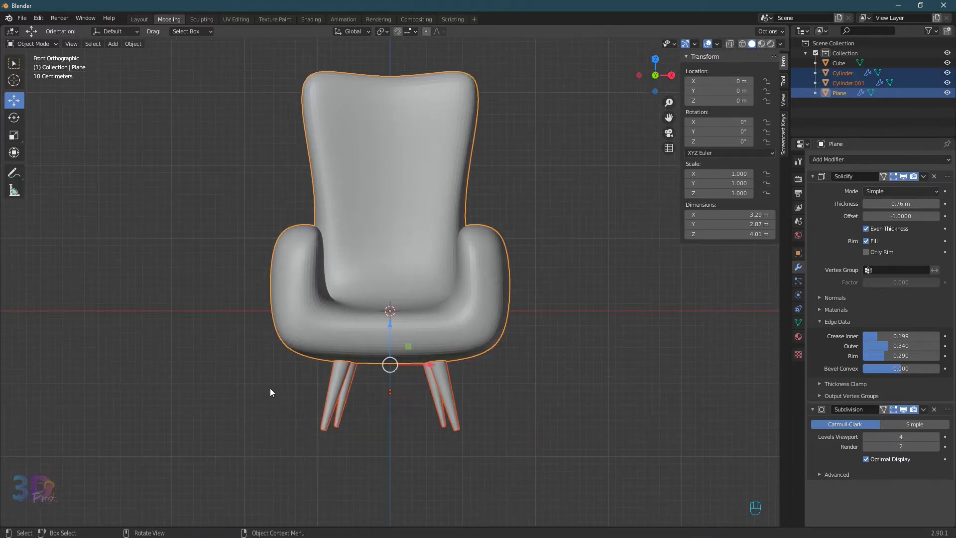
key("m")
left_click(366, 265)
type("couc")
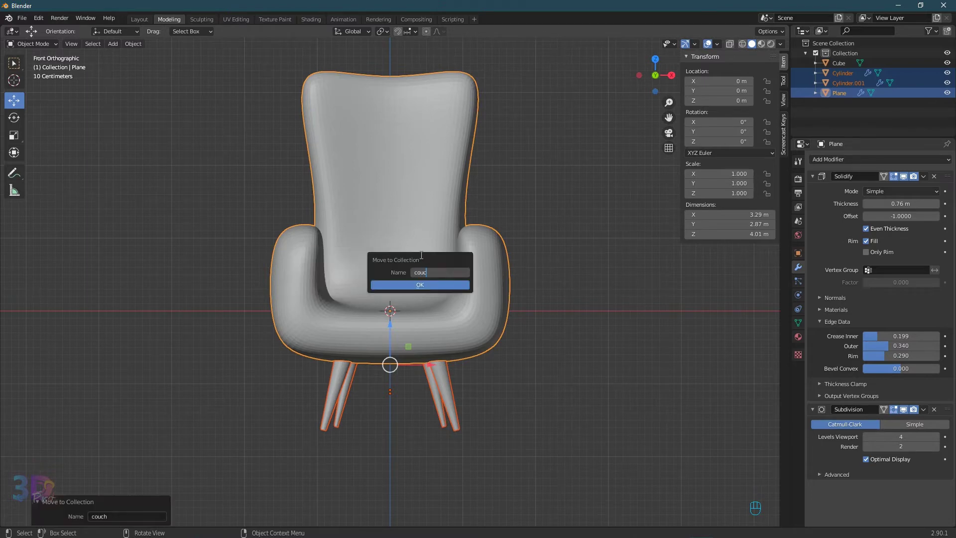
type("h")
key("Return")
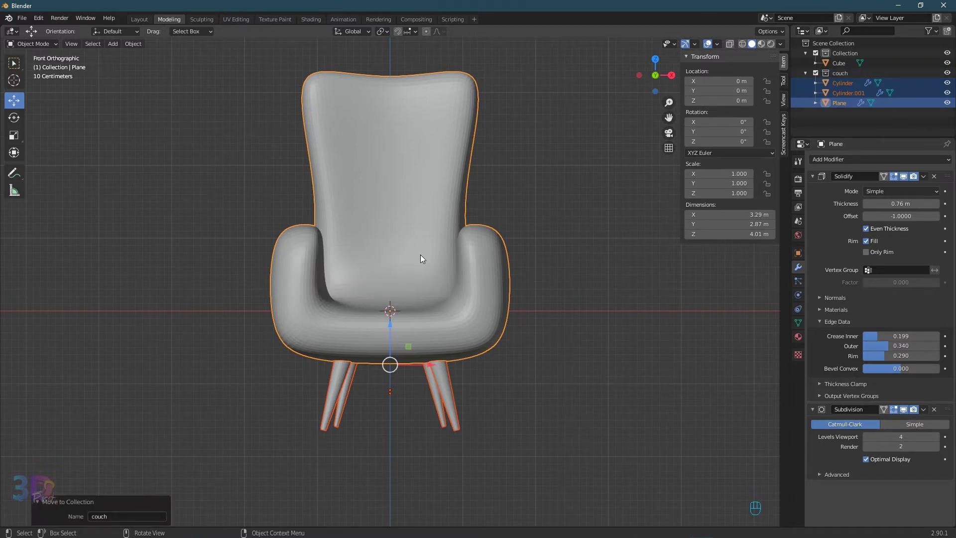
- Parent the legs to the chair body and raise the chair to about 1.6275 m on Z, resting the feet at ground level
key("ctrl+p")
left_click(405, 308)
left_click_drag(392, 331, 398, 252)
left_click_drag(401, 219, 400, 204)
scroll(401, 205, "up", 5)
left_click_drag(384, 145, 383, 130)
scroll(377, 210, "down", 5)
scroll(379, 204, "down", 2)
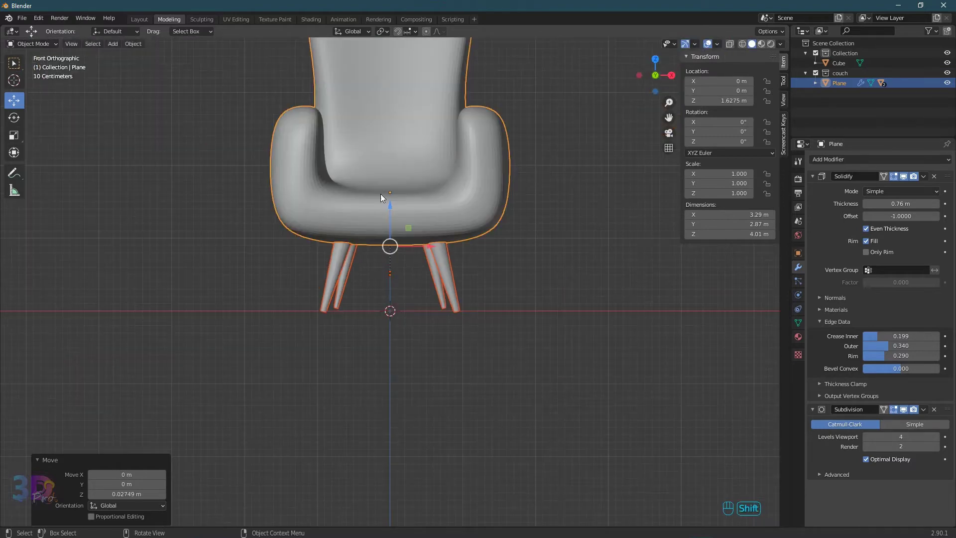
- Add a mesh plane under the chair in top view and scale it to about 9.17 m square
middle_click_drag(380, 193, 328, 351, "shift")
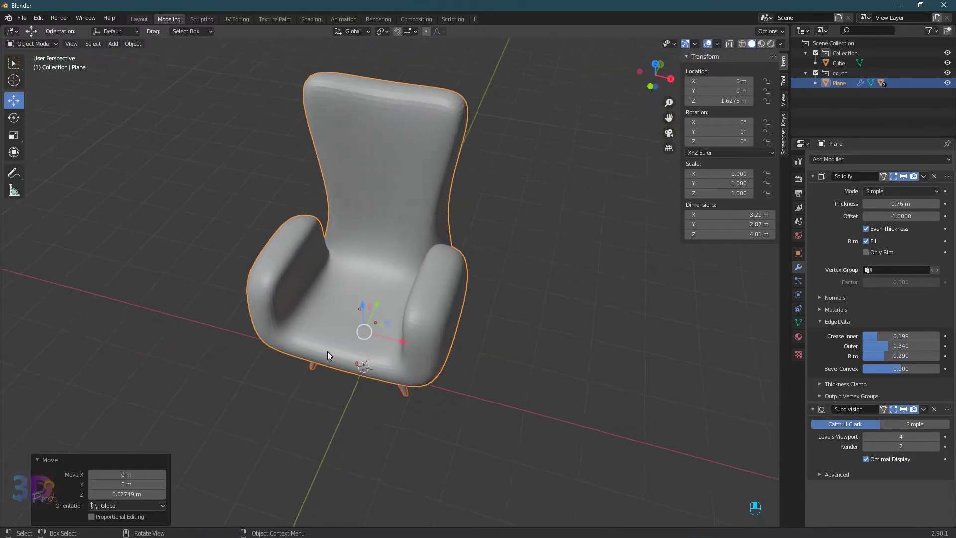
key("KP_7")
key("shift+a")
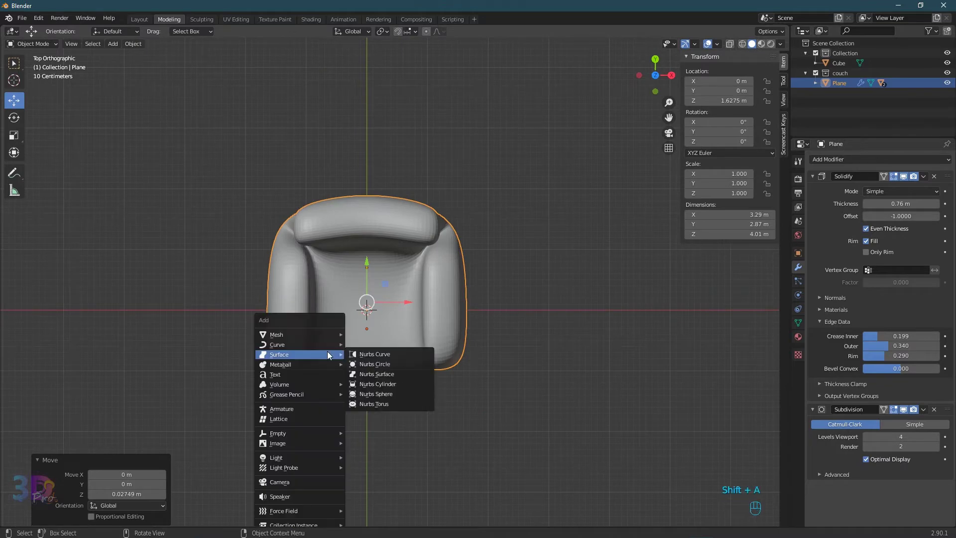
mouse_move(298, 334)
left_click(372, 120)
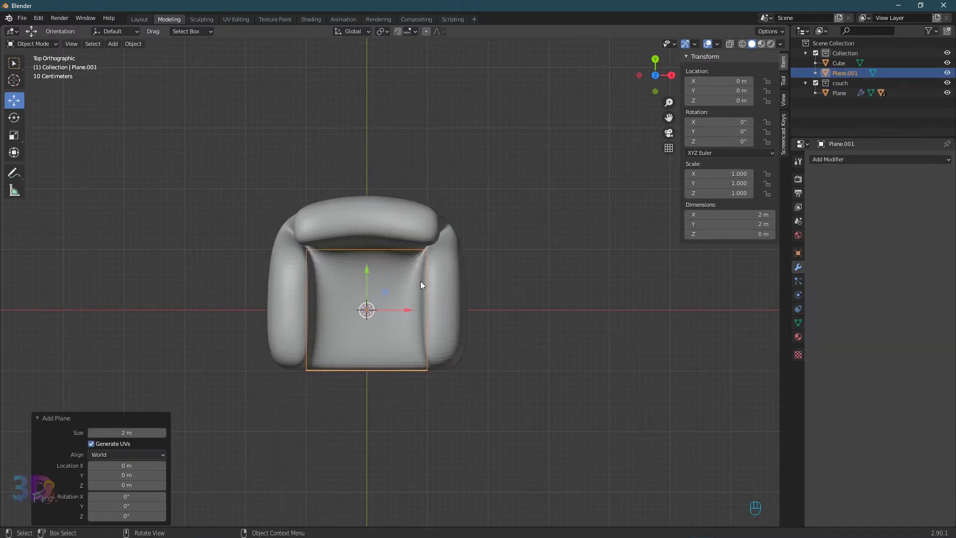
key("s")
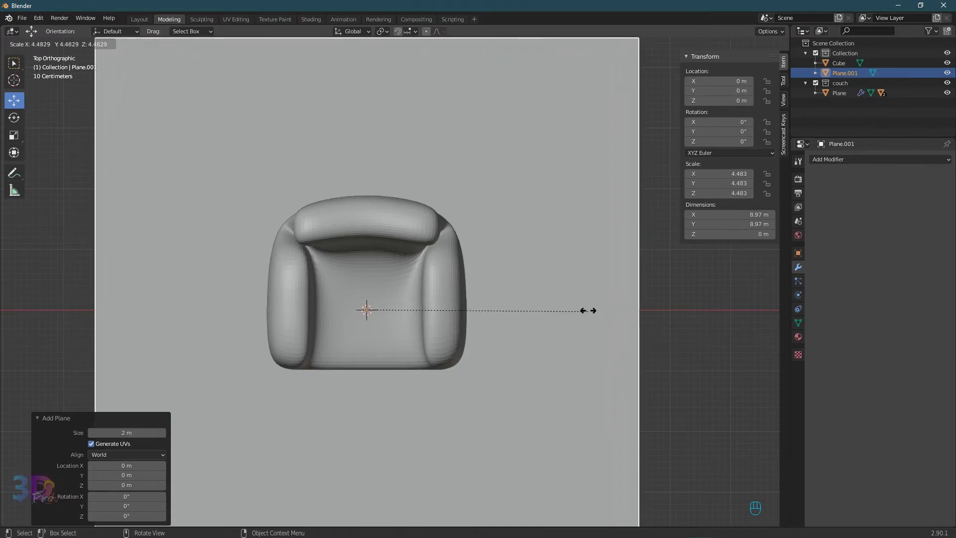
left_click(593, 310)
- Edit the plane's mesh and knife a diagonal cut across its front-left corner
scroll(498, 348, "down", 2)
scroll(327, 348, "up", 5)
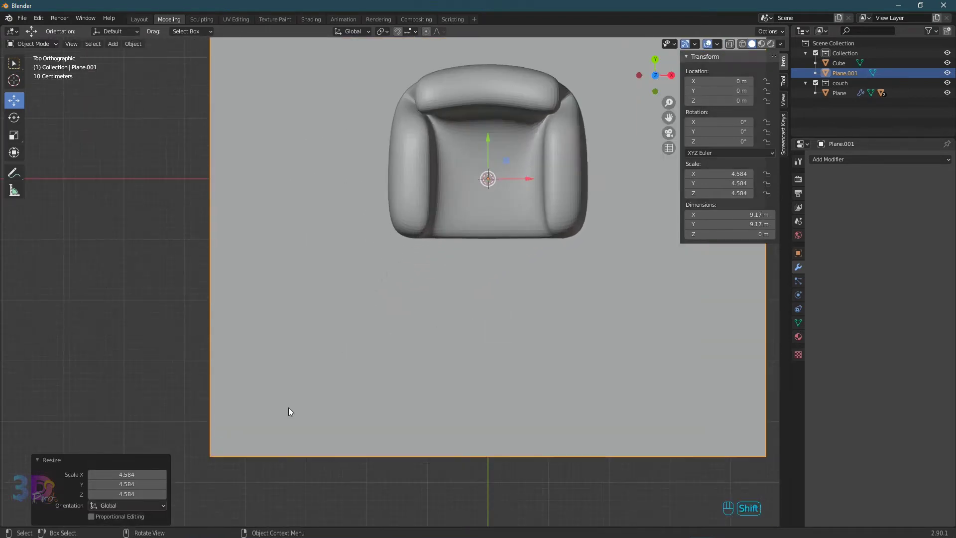
scroll(332, 328, "down", 1)
scroll(351, 316, "up", 2)
key("Tab")
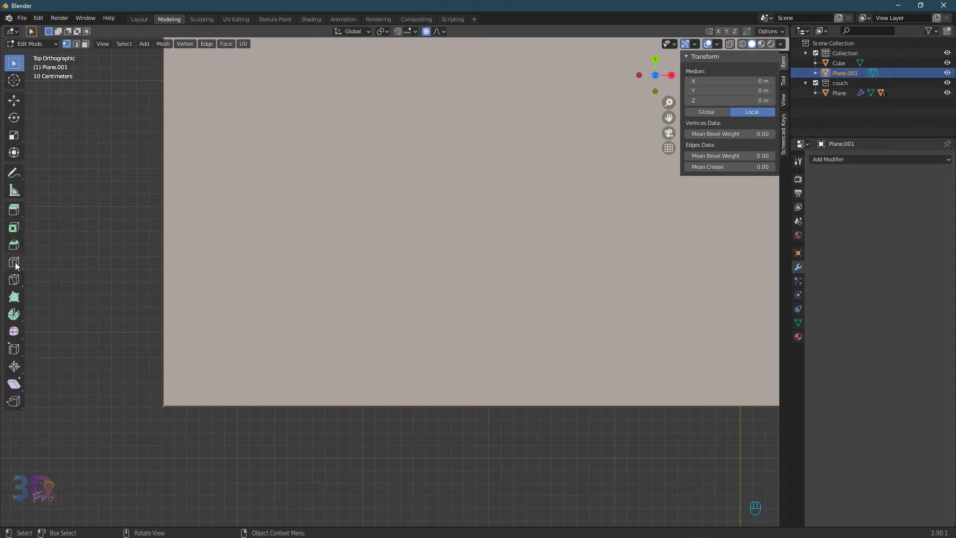
left_click(14, 279)
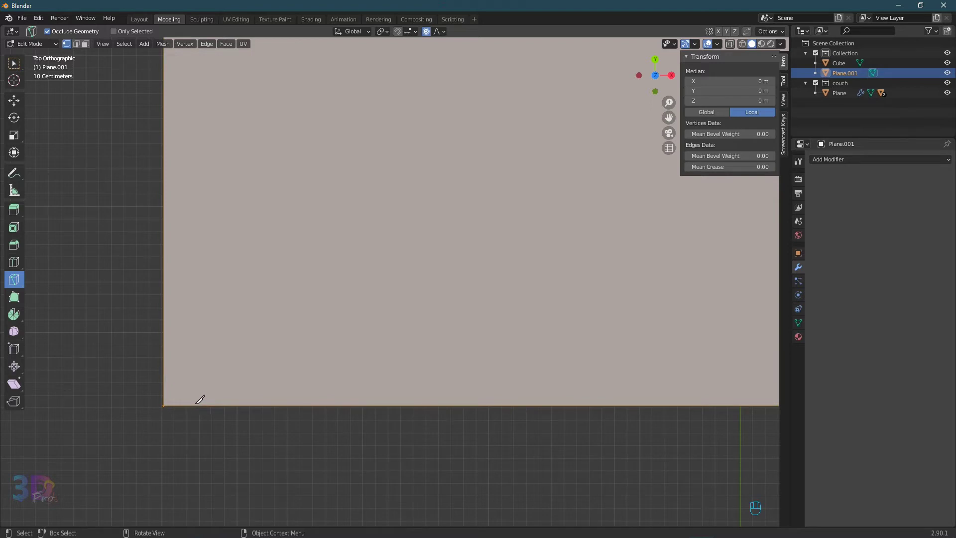
middle_click_drag(200, 399, 353, 319, "shift")
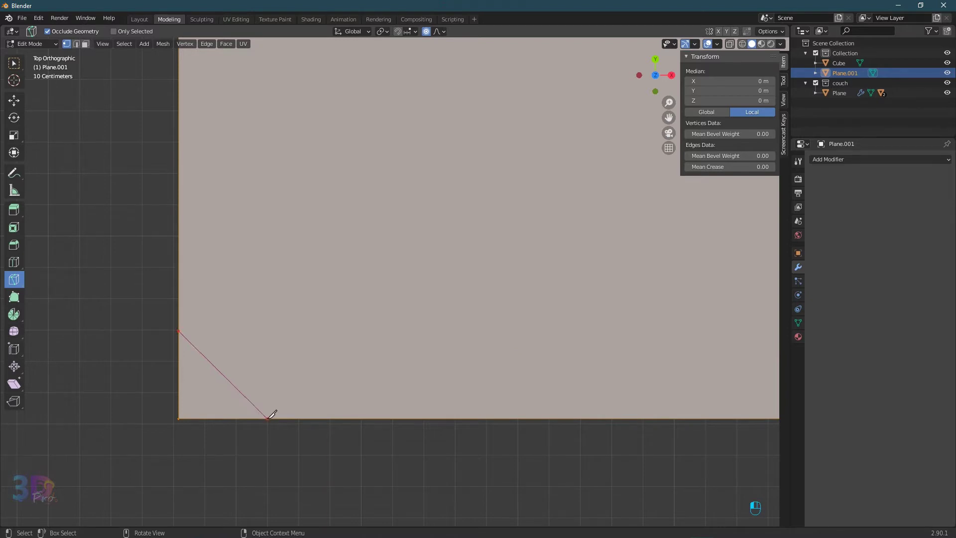
left_click(268, 418)
key("Return")
- Knife four more diagonal cuts parallel to the first, three farther from the corner and one closer to it
left_click(305, 418)
left_click(178, 293)
key("Return")
left_click(180, 263)
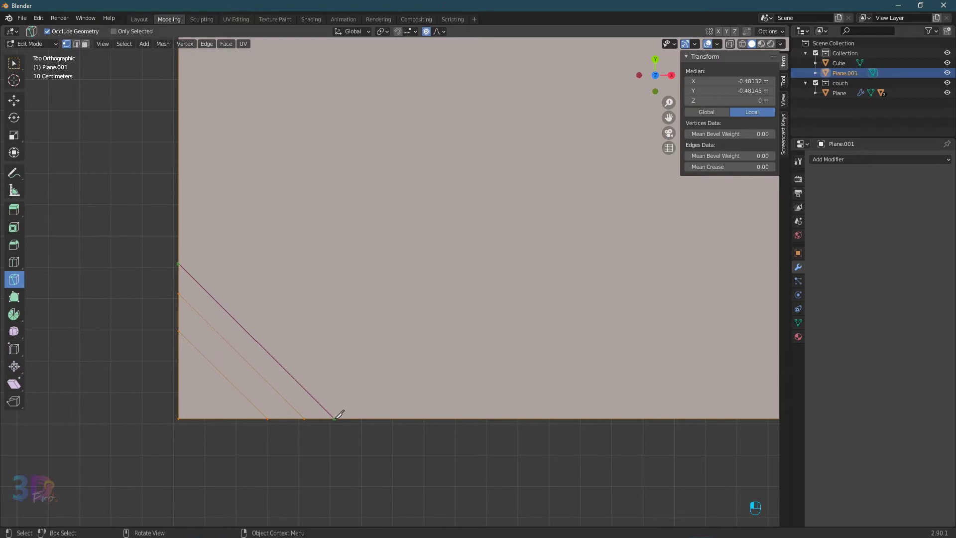
key("Return")
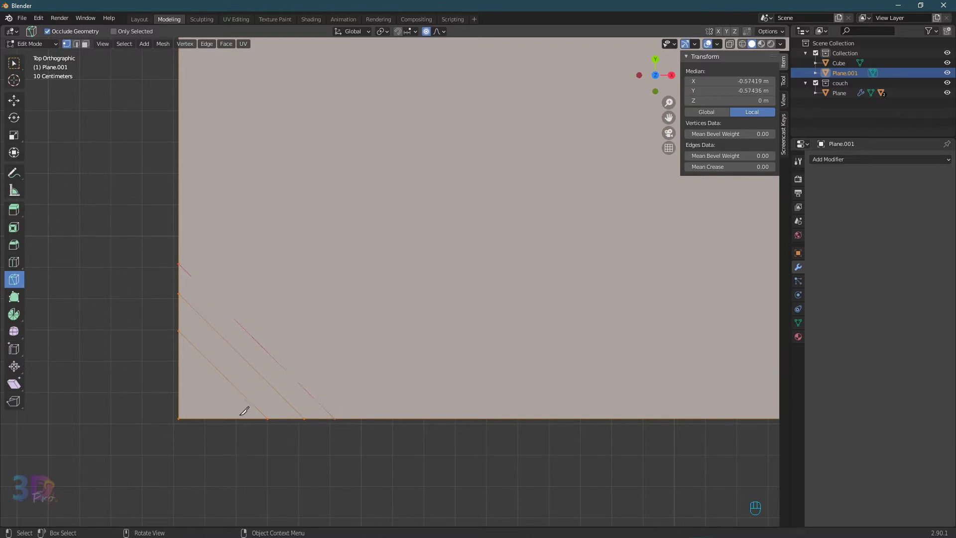
left_click(238, 418)
left_click(361, 418)
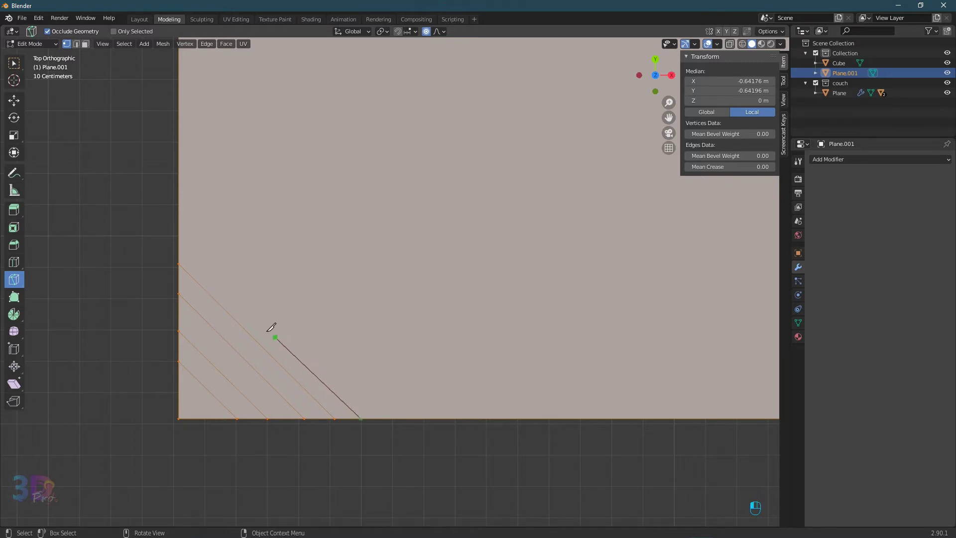
left_click(179, 237)
key("Return")
- Raise the second-innermost diagonal edge to about 0.0044 m local Z with proportional editing off
middle_click_drag(301, 300, 369, 288)
scroll(374, 267, "up", 2)
scroll(366, 301, "up", 3)
left_click(15, 64)
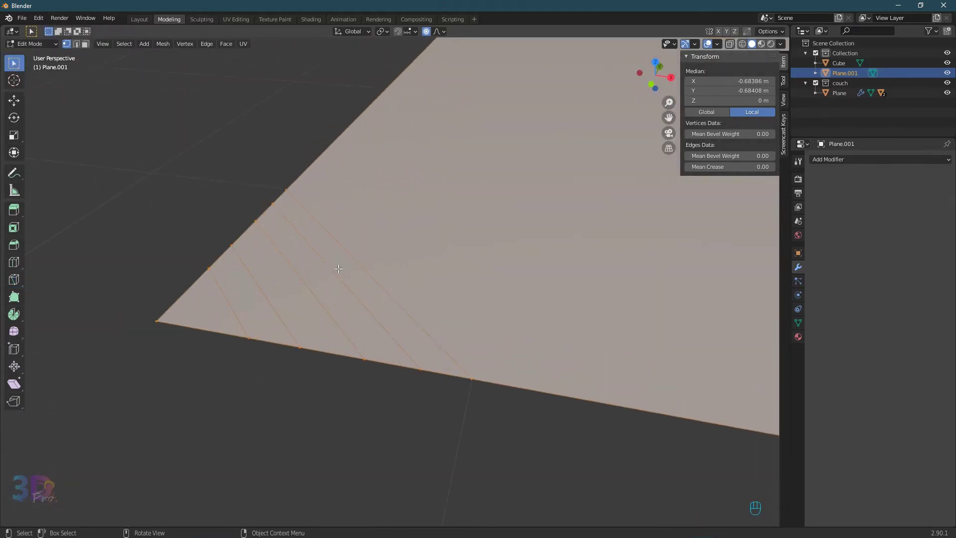
key("alt+a")
left_click(347, 286)
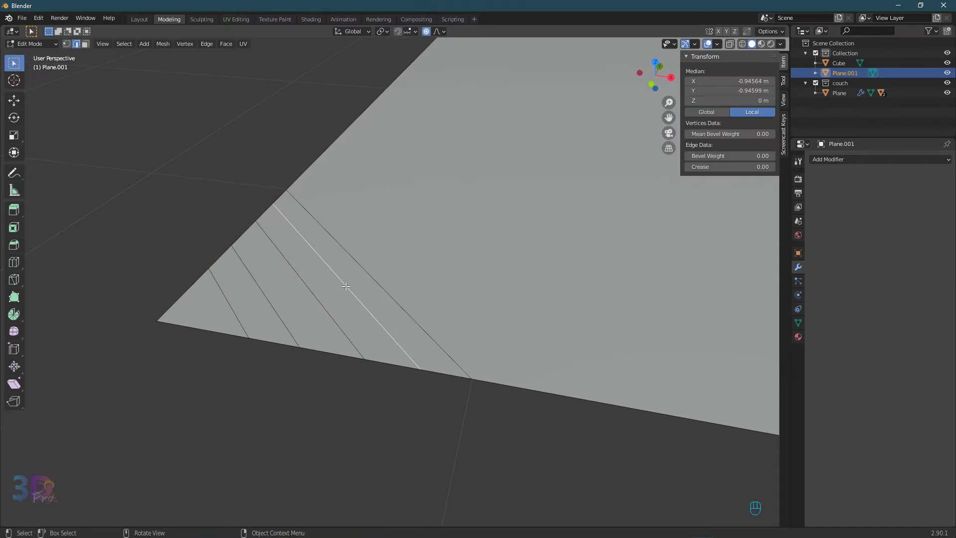
left_click(14, 101)
middle_click_drag(326, 239, 317, 217)
left_click_drag(365, 324, 365, 312)
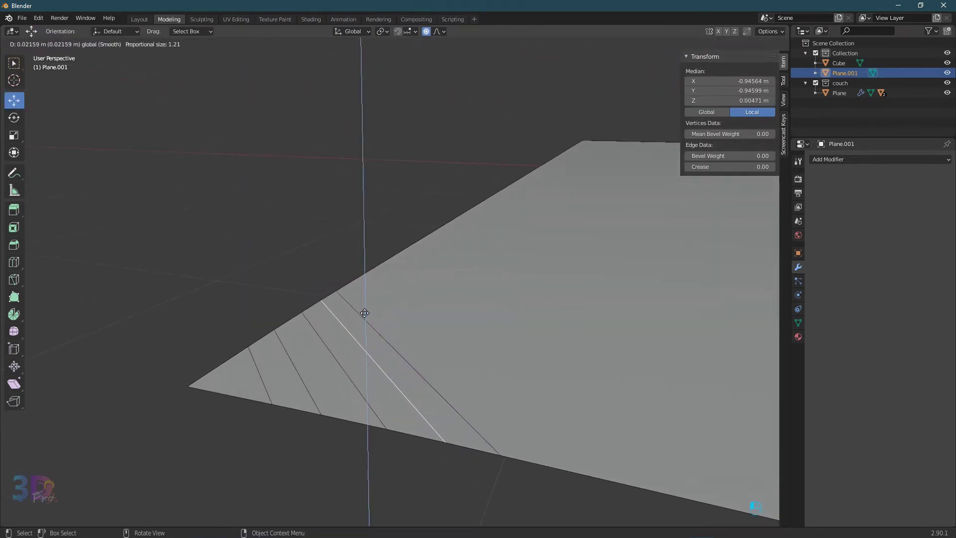
right_click(364, 312)
middle_click_drag(347, 356, 354, 295)
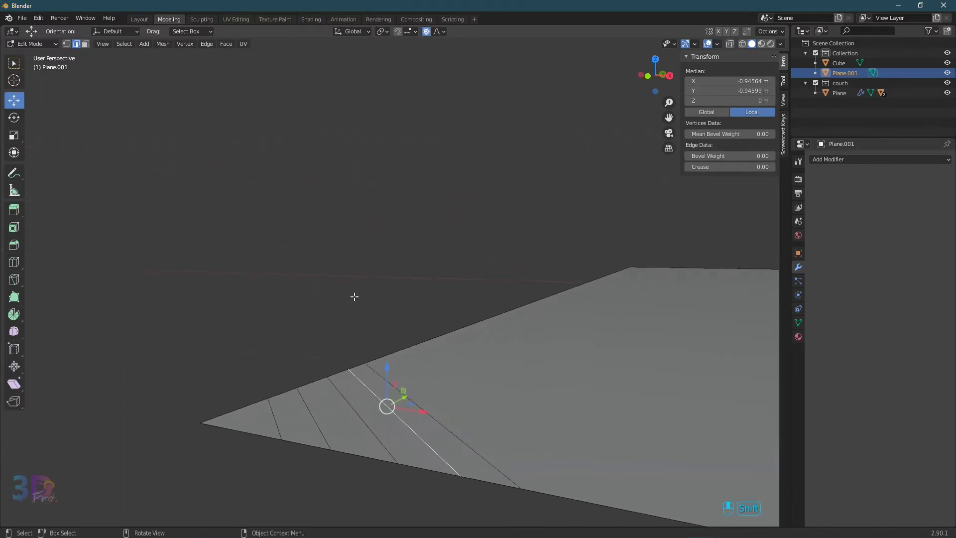
left_click_drag(387, 367, 388, 356)
- Raise the second diagonal edge from the corner to about 0.0029 m local Z
left_click(327, 442)
key("g")
key("z")
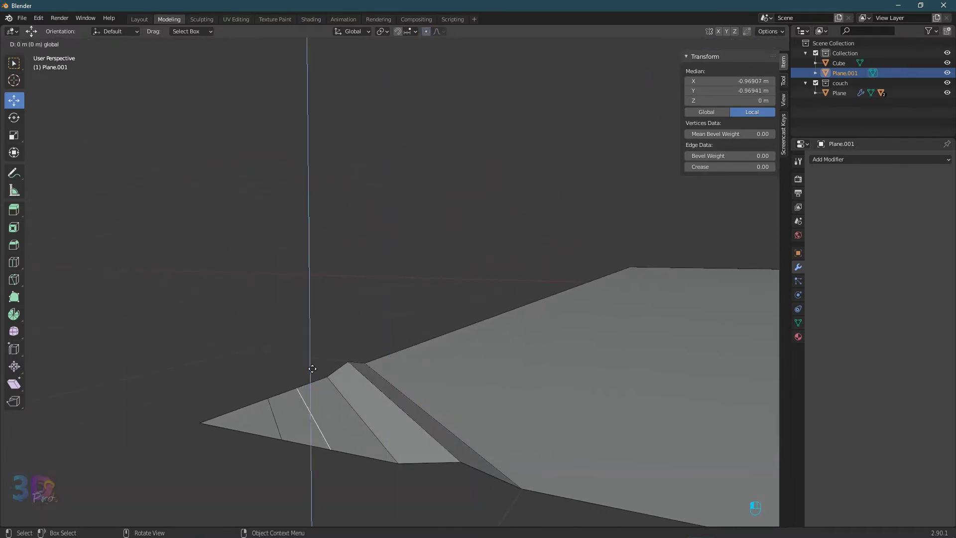
left_click(267, 408)
- Raise the plane's corner vertex to about 0.008 m local Z and move it about 0.044 m along Y
left_click(203, 423)
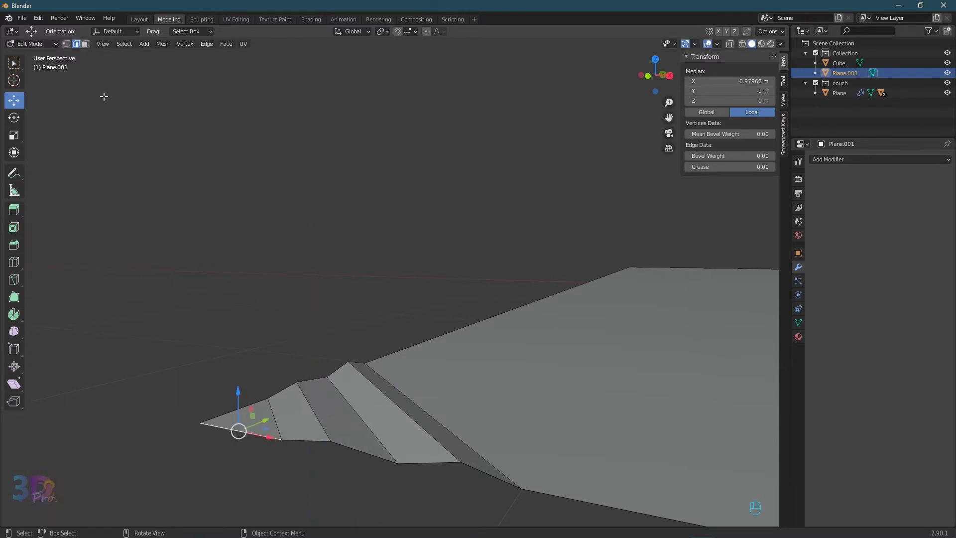
key("1")
left_click(195, 423)
key("g")
key("z")
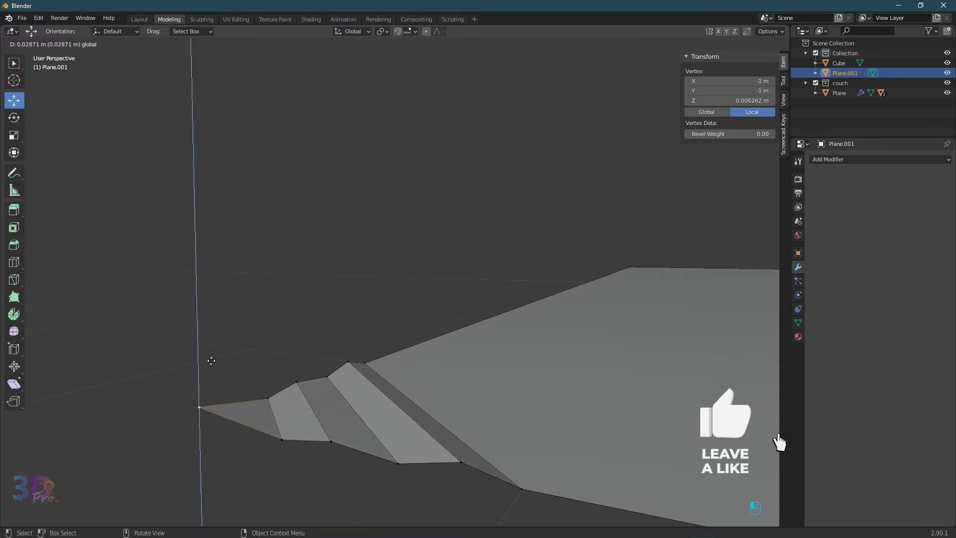
left_click(228, 393)
left_click_drag(229, 393, 249, 390)
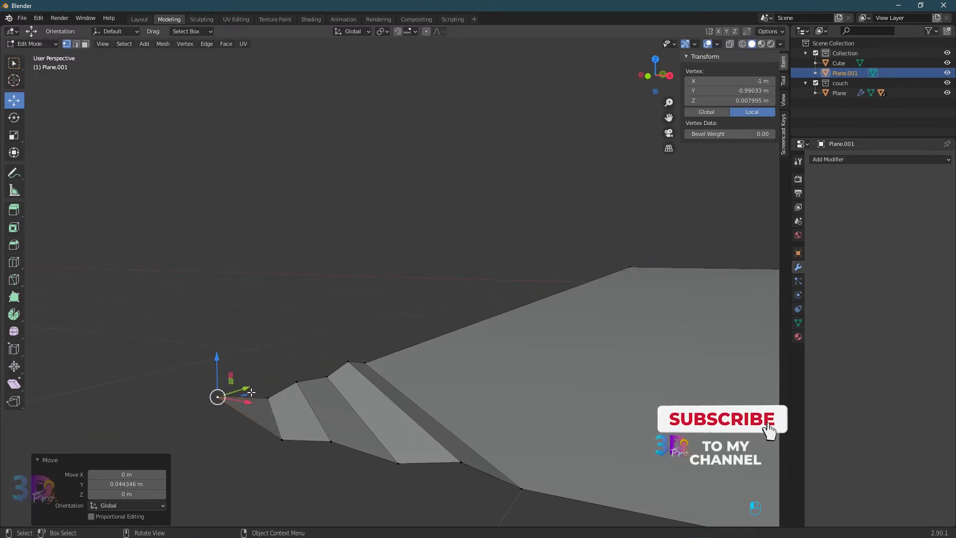
- Raise the front vertex of the second diagonal edge from the corner to about 0.0093 m local Z
middle_click_drag(250, 391, 324, 398)
middle_click_drag(263, 428, 396, 316)
left_click(498, 409)
left_click(389, 397)
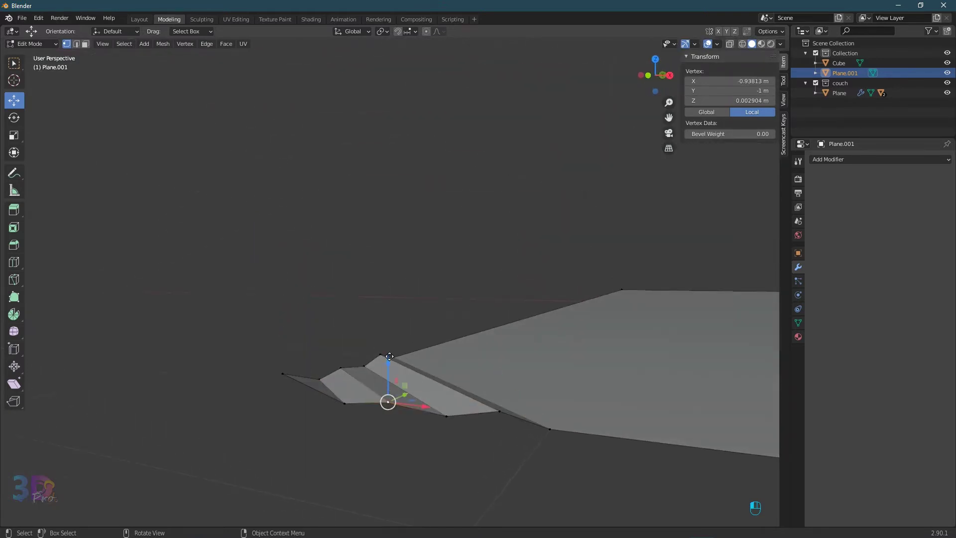
left_click_drag(390, 357, 389, 345)
- Return to Object Mode and add a Subdivision Surface modifier to the plane with 5 viewport levels
key("Tab")
scroll(444, 369, "down", 4)
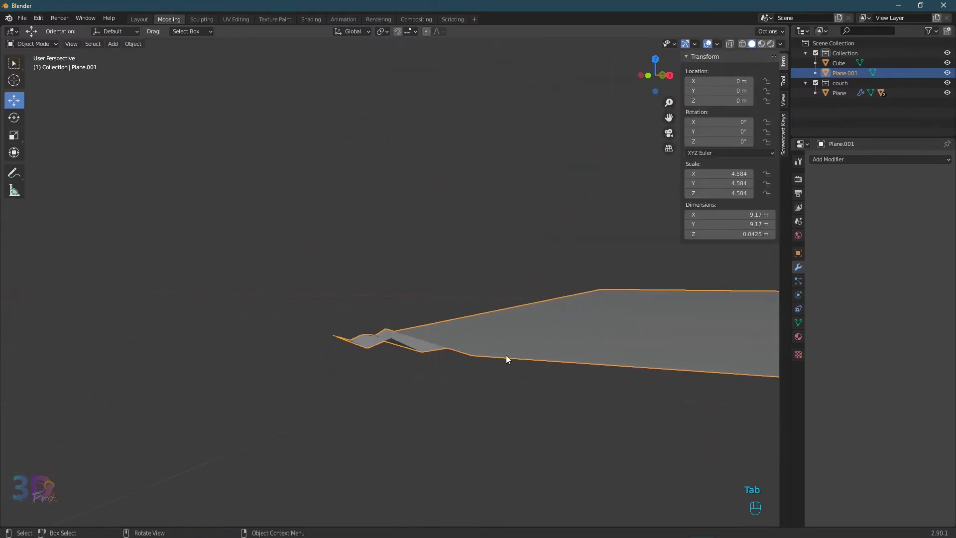
middle_click_drag(506, 358, 597, 308)
left_click(851, 159)
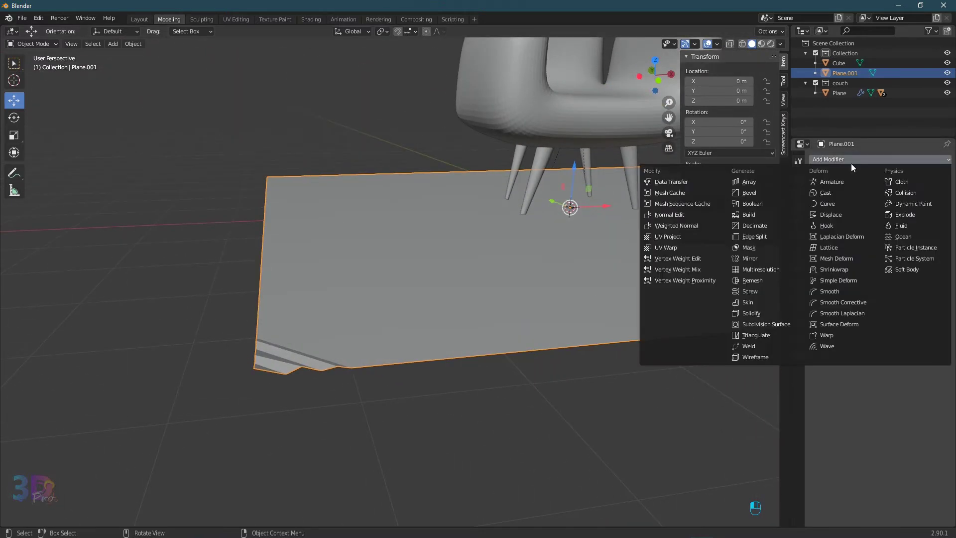
left_click(781, 323)
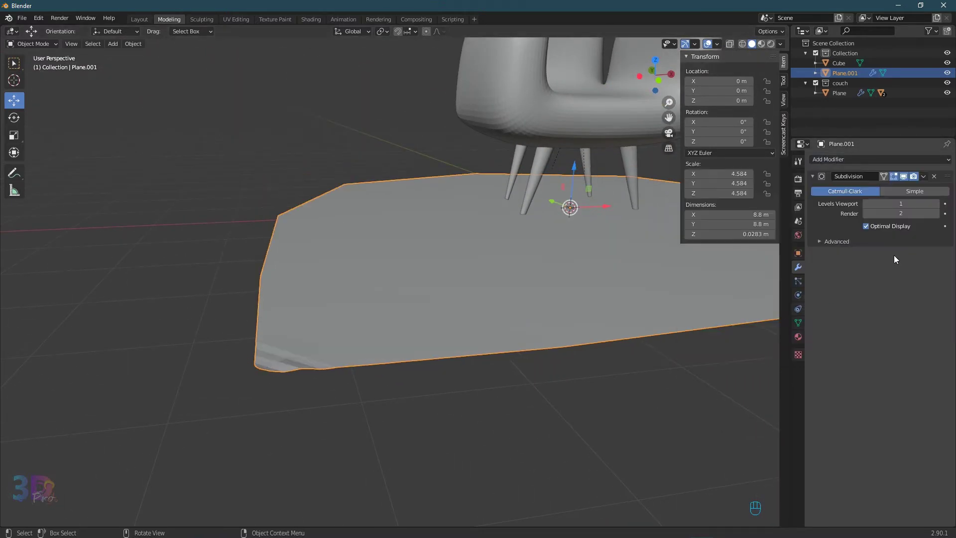
left_click(937, 204)
left_click(937, 204)
left_click(937, 204)
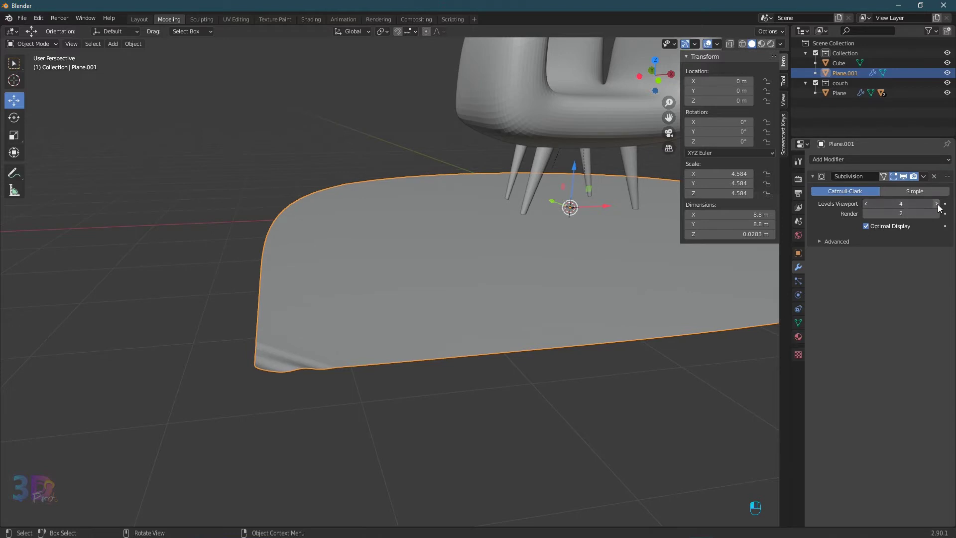
left_click(938, 204)
- In Edit Mode, select the second diagonal edge from the plane's corner and raise it further along Z
middle_click_drag(426, 314, 352, 325)
key("Tab")
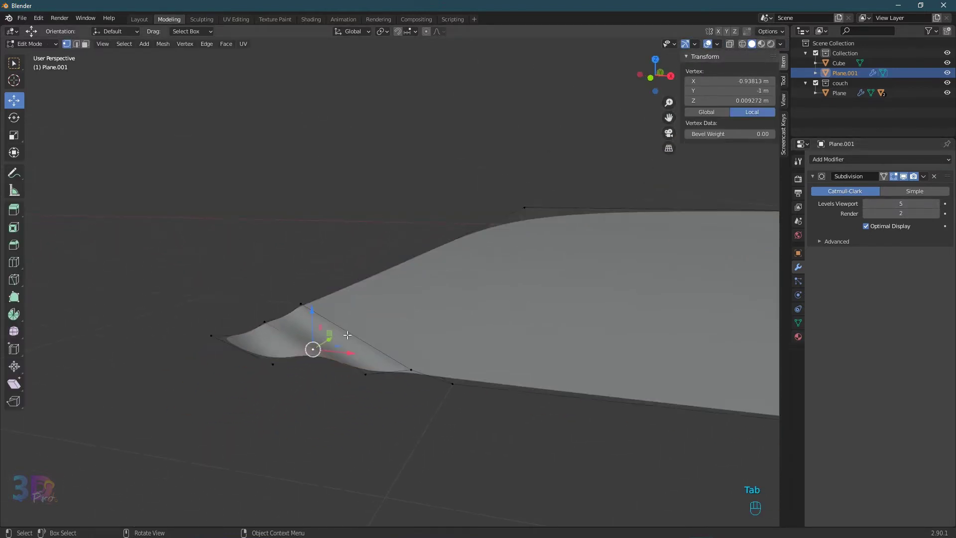
left_click(292, 332)
middle_click_drag(288, 326, 284, 347)
left_click(294, 329)
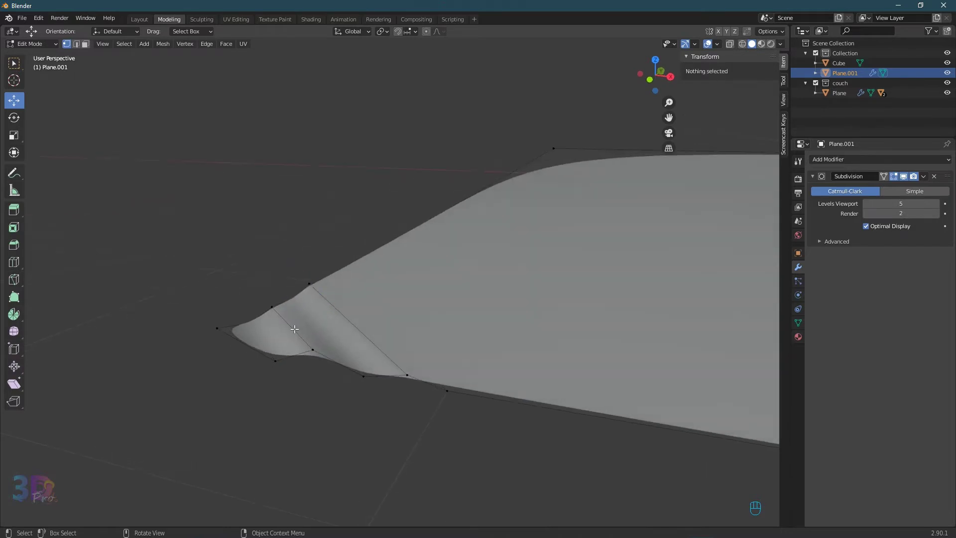
left_click(78, 44)
left_click(301, 335)
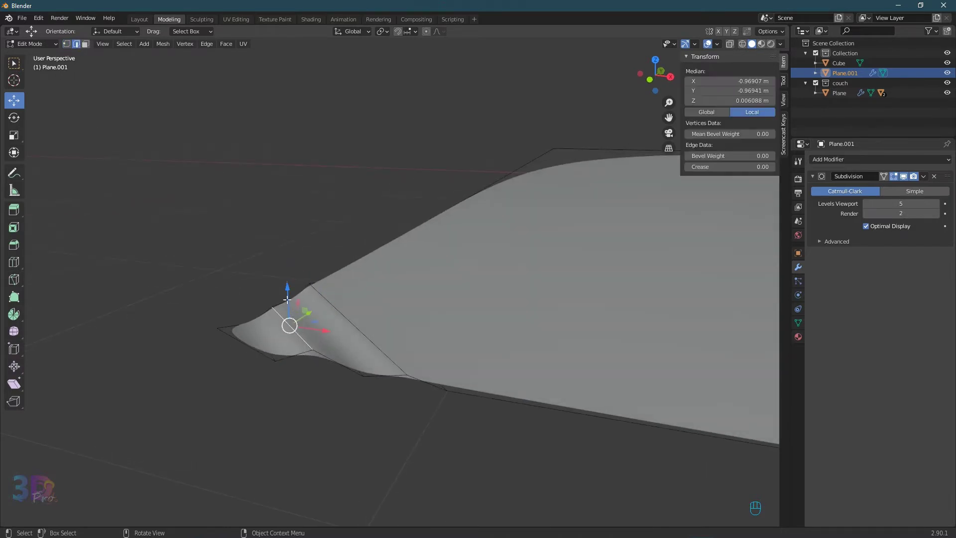
left_click_drag(289, 289, 289, 278)
- Try raising the second-innermost diagonal edge further along Z, and undo that move
middle_click_drag(372, 353, 367, 326)
left_click(374, 345)
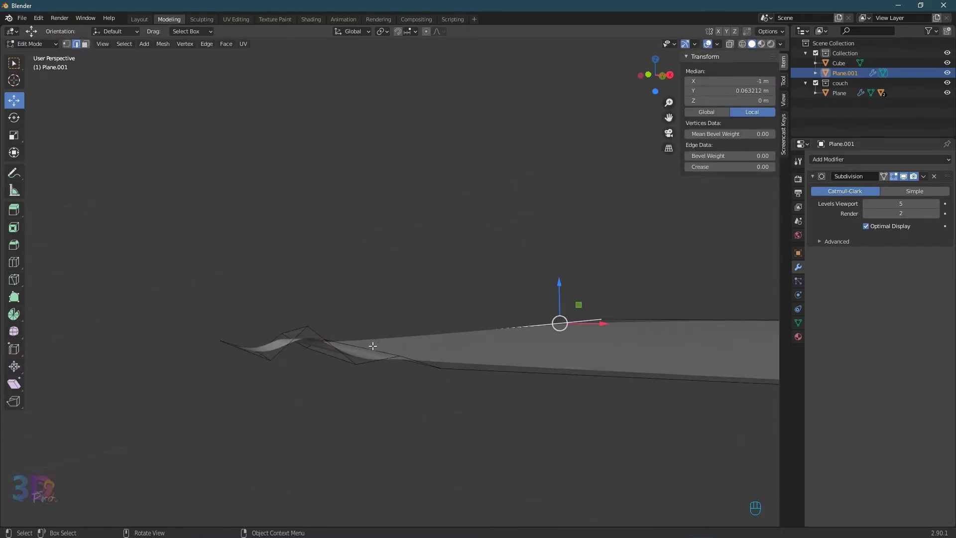
left_click(369, 347)
left_click_drag(356, 310, 356, 299)
middle_click_drag(356, 299, 334, 310)
mouse_move(391, 362)
middle_mouse_down()
mouse_move(387, 376)
mouse_move(389, 355)
middle_mouse_up()
key("ctrl+z")
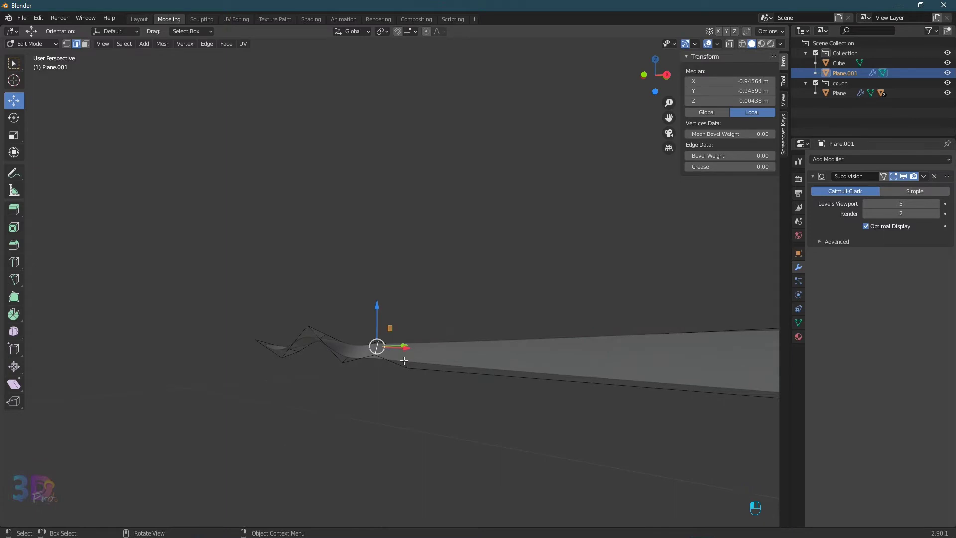
- Add one centred loop cut between the innermost diagonal edge and the neighbouring raised edge
left_click(404, 360)
mouse_move(411, 343)
middle_mouse_down()
mouse_move(400, 349)
mouse_move(393, 339)
mouse_move(401, 349)
middle_mouse_up()
key("ctrl+r")
left_click(386, 381)
right_click(386, 381)
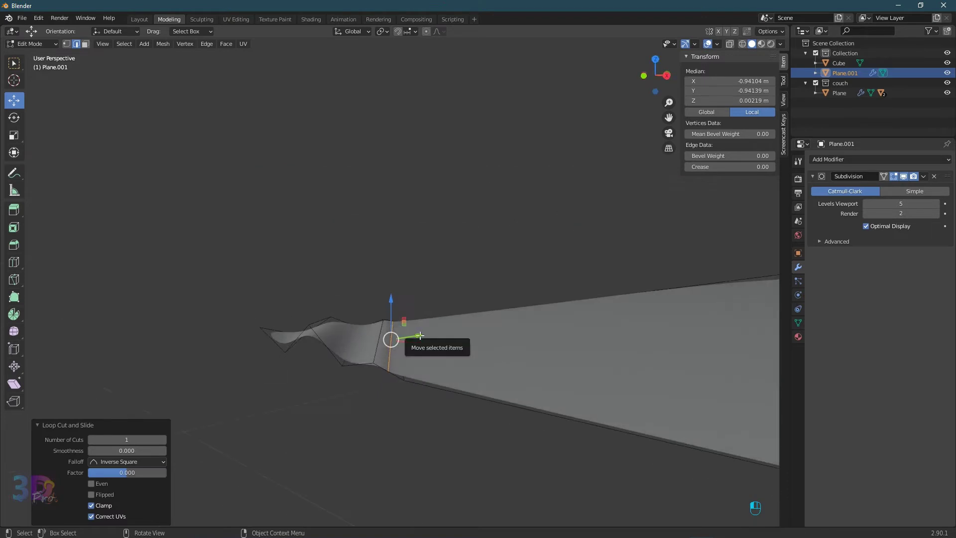
- Lower the new loop-cut edge slightly along Z and raise the neighbouring ridge edge by about 0.013 m
left_click_drag(414, 338, 409, 331)
left_click_drag(392, 299, 394, 304)
middle_click_drag(395, 304, 396, 300)
left_click(375, 346)
left_click_drag(378, 309, 379, 303)
middle_click_drag(379, 304, 377, 302)
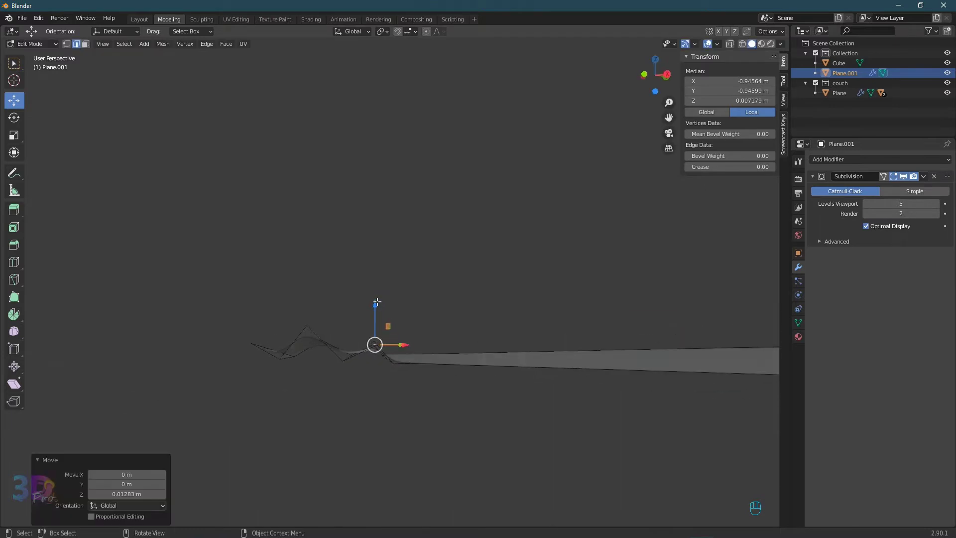
- Lower the adjacent valley edge about 0.018 m along Z and raise the ridge edge closer to the tip about 0.018 m
left_click(344, 358)
middle_click_drag(347, 354, 348, 360)
left_click_drag(348, 313, 348, 320)
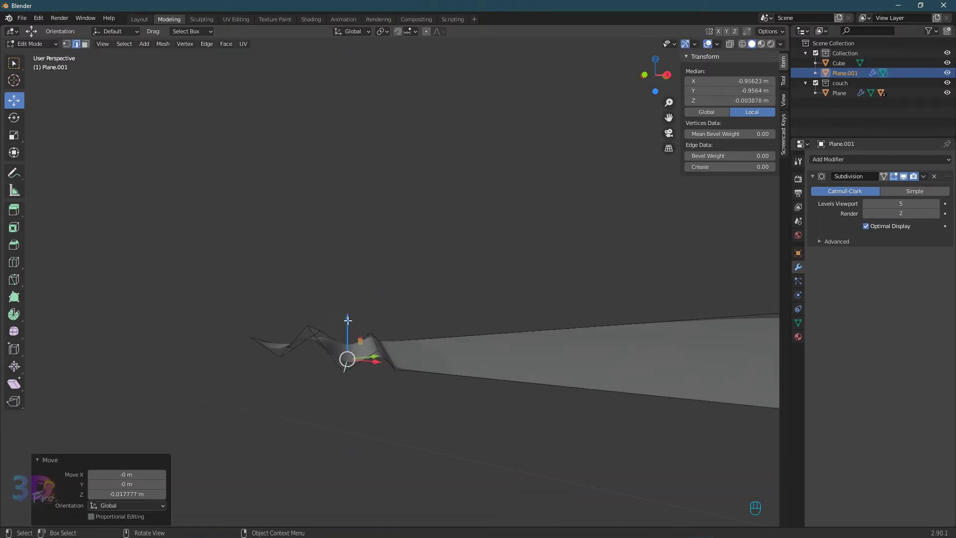
key("KP_1")
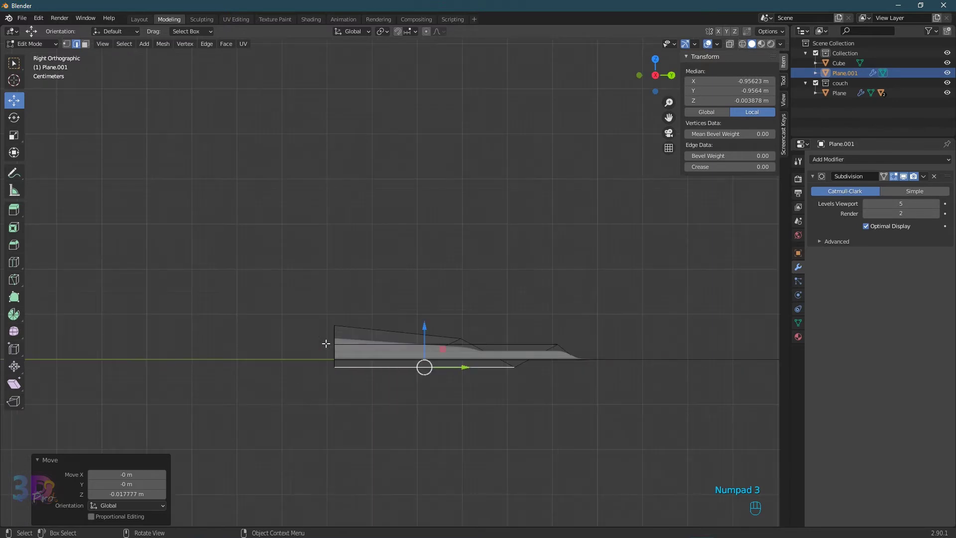
middle_click_drag(325, 343, 416, 352)
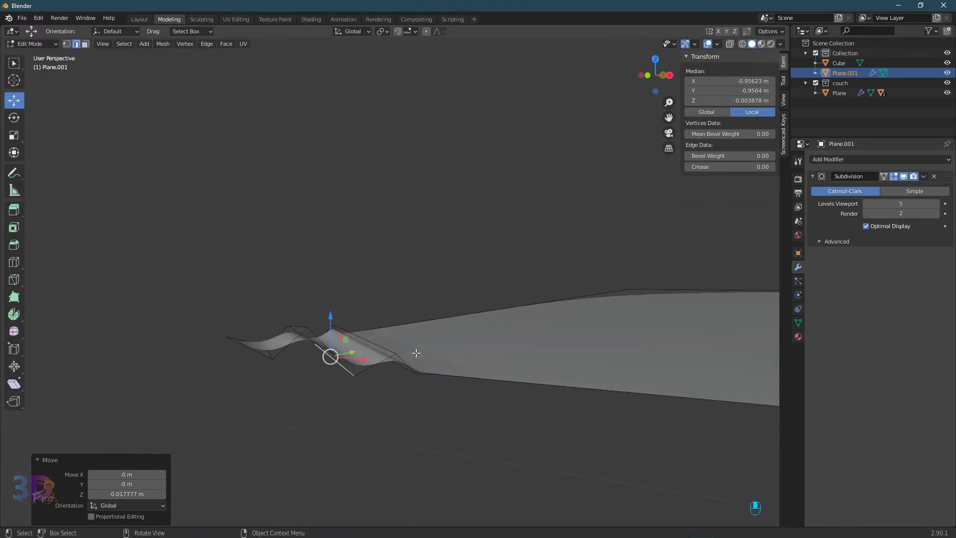
left_click(298, 325)
left_click_drag(299, 296, 299, 288)
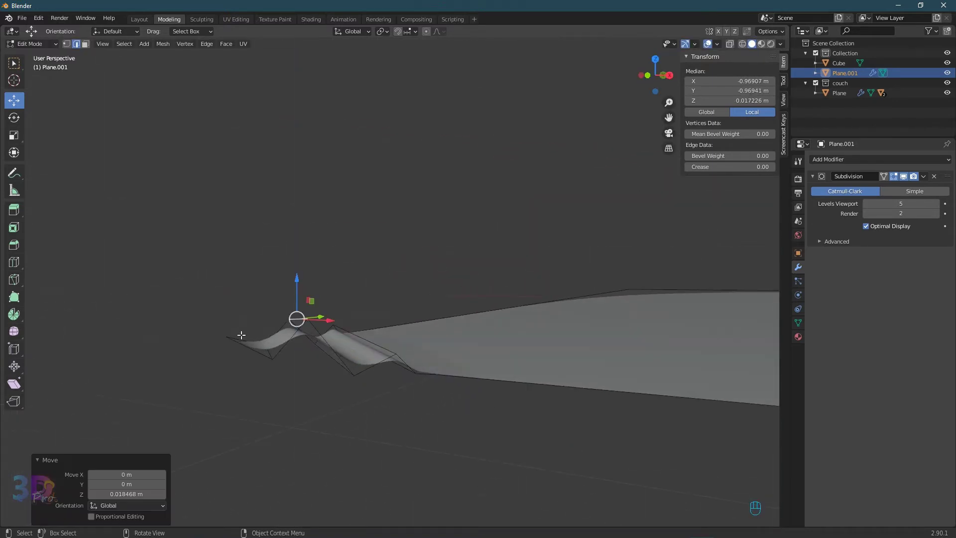
- In vertex selection mode, select the outermost vertex at the plane's folded tip and raise it along Z
left_click(235, 339)
middle_click_drag(237, 340, 429, 357)
left_click(66, 43)
left_click(577, 395)
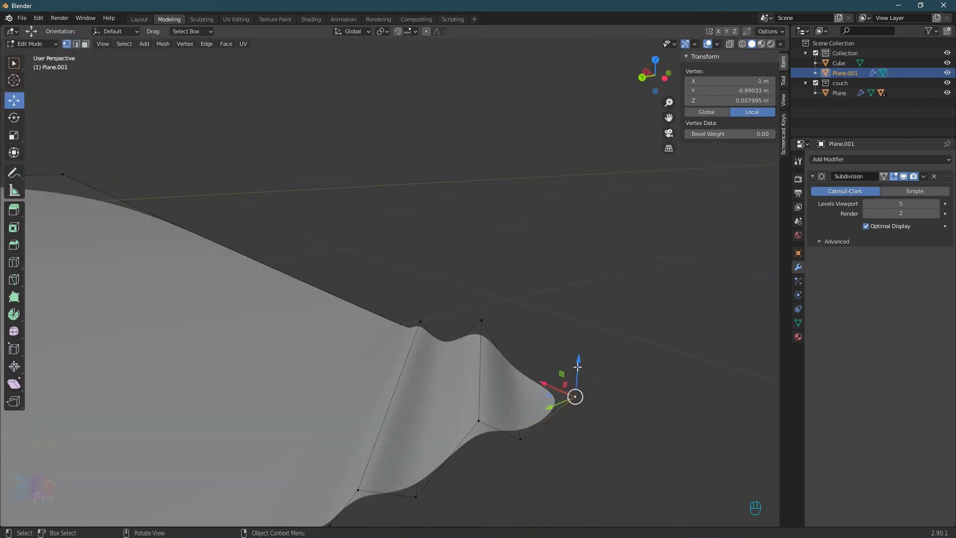
left_click_drag(578, 361, 561, 313)
middle_click_drag(524, 385, 505, 368)
- Lower the valley edge nearest the tip about 0.06 m along Z, and move it back up about 0.031 m
left_click(485, 371)
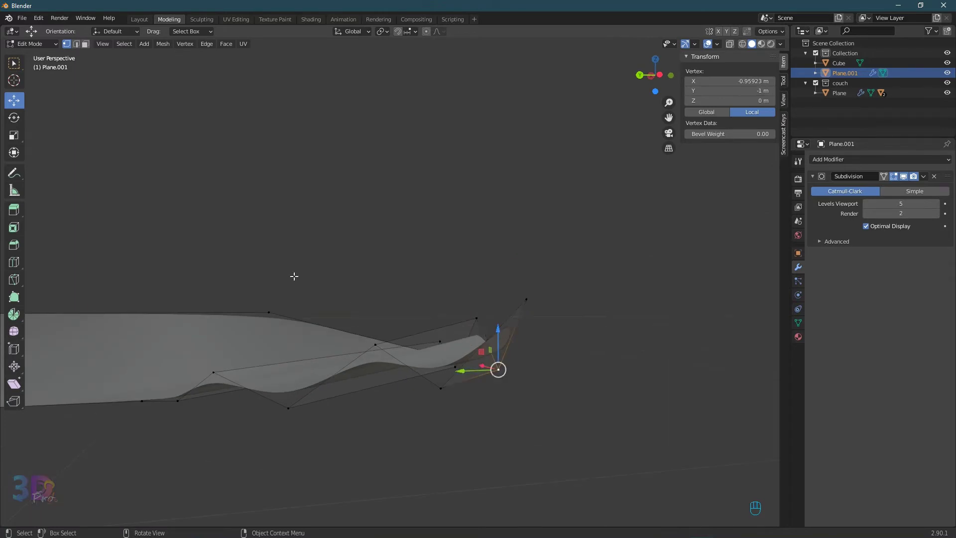
left_click(76, 43)
left_click(483, 376)
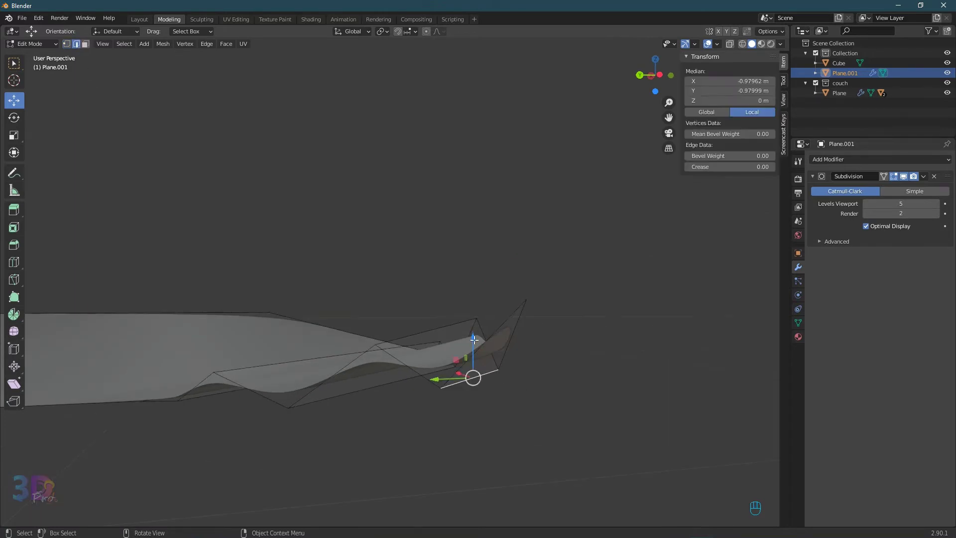
left_click_drag(474, 342, 474, 379)
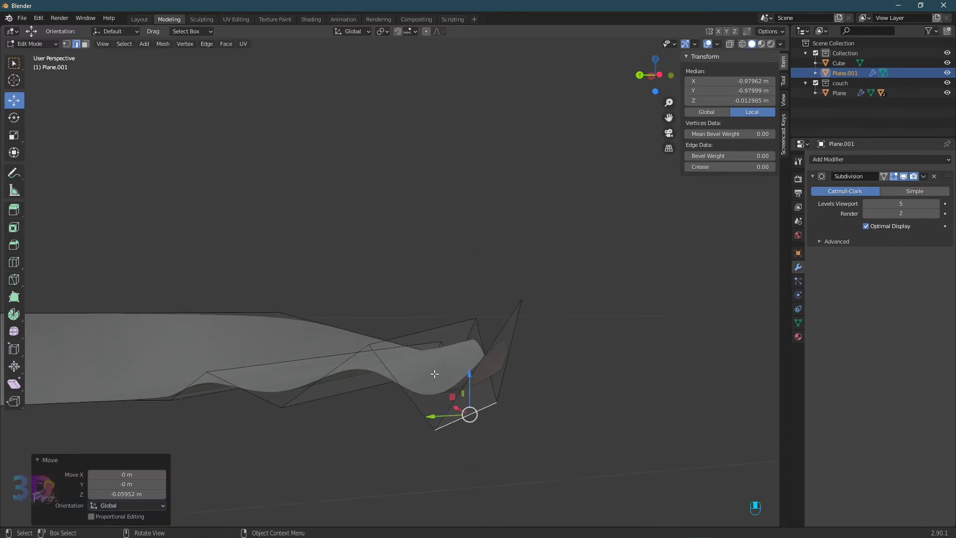
middle_click_drag(474, 378, 298, 369)
left_click_drag(263, 349, 266, 337)
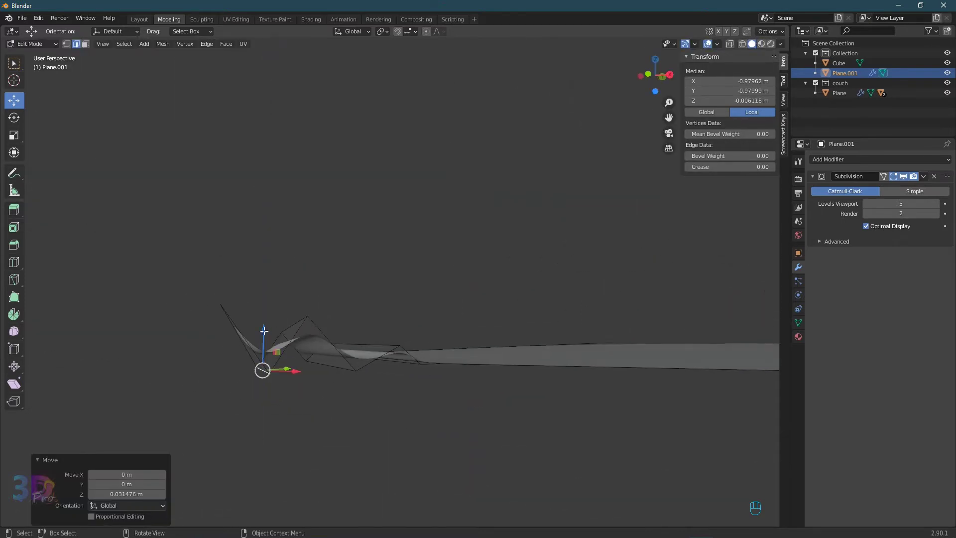
- Return to Object Mode and set the rug plane's Z rotation to -45°
key("Tab")
middle_click_drag(448, 403, 409, 401)
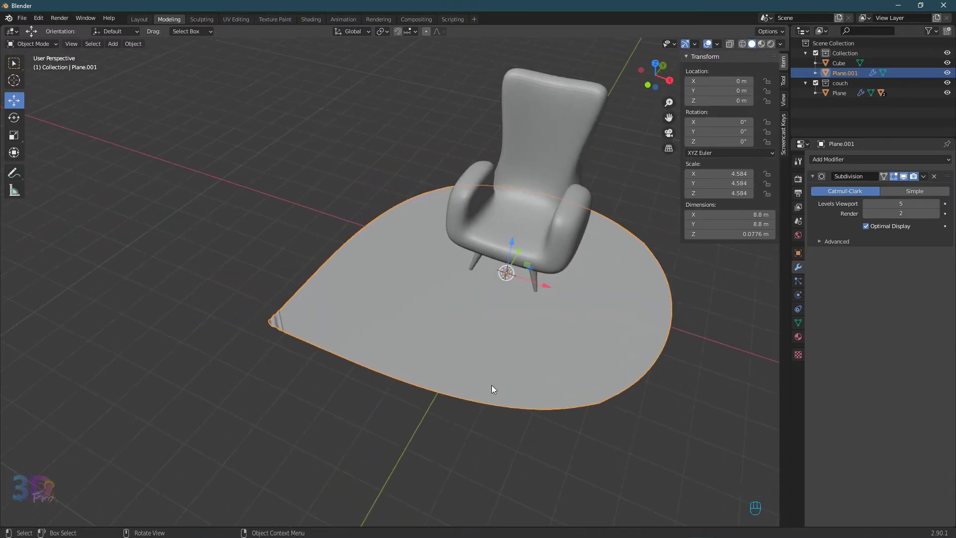
scroll(508, 368, "down", 1)
key("KP_7")
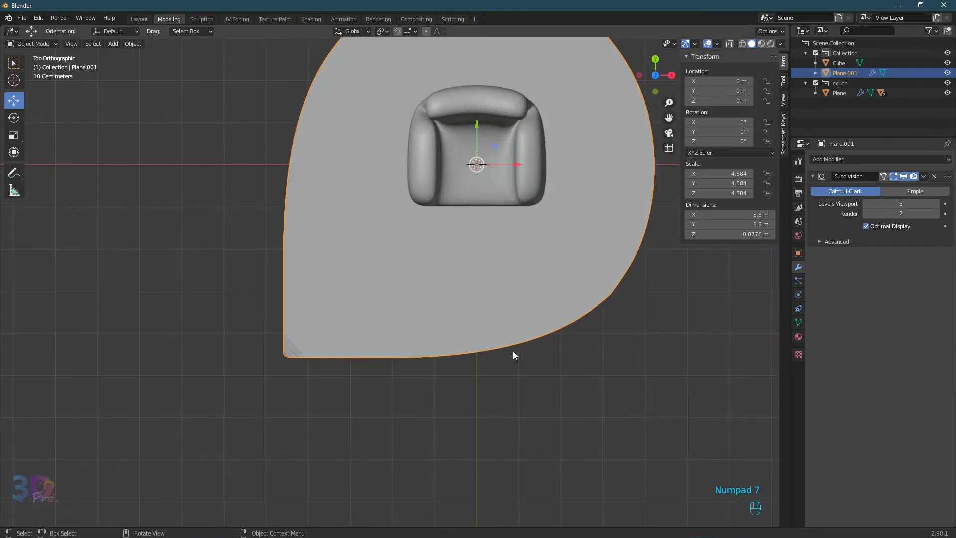
middle_click_drag(518, 352, 499, 385, "shift")
left_click(713, 143)
type("-45")
key("Return")
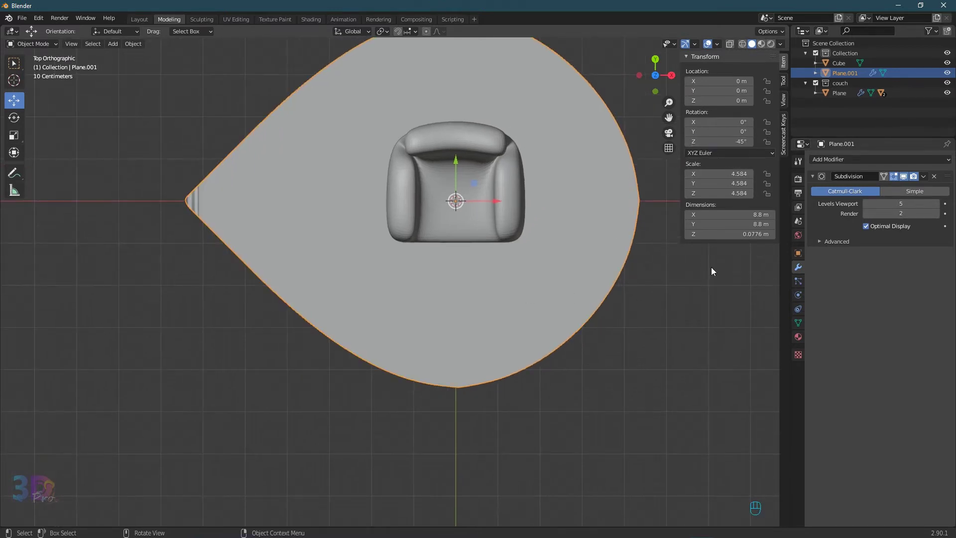
- Set the rug's Subdivision viewport levels to 6, scale the rug by about 0.88, and deselect it
left_click(936, 204)
middle_click_drag(662, 209, 496, 315)
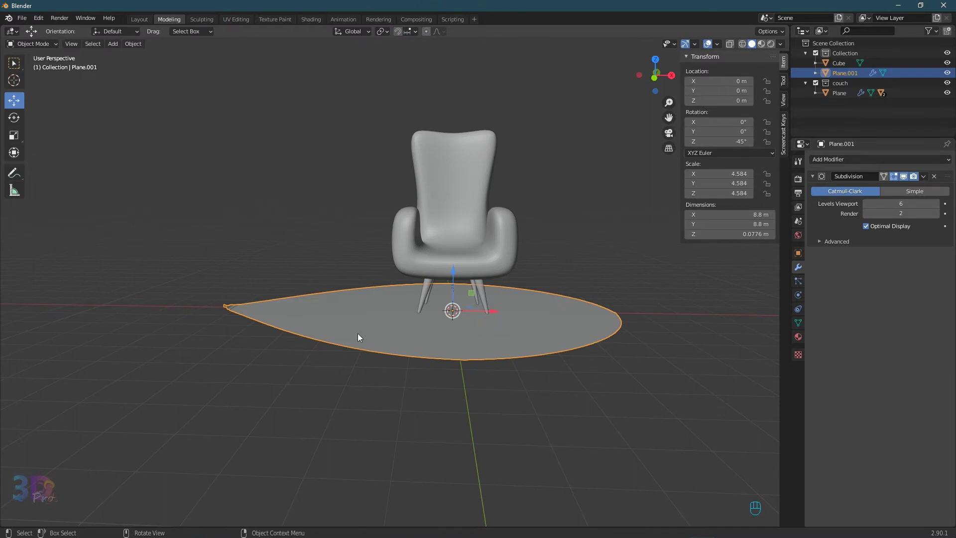
key("s")
left_click(584, 333)
middle_click_drag(583, 332, 464, 372)
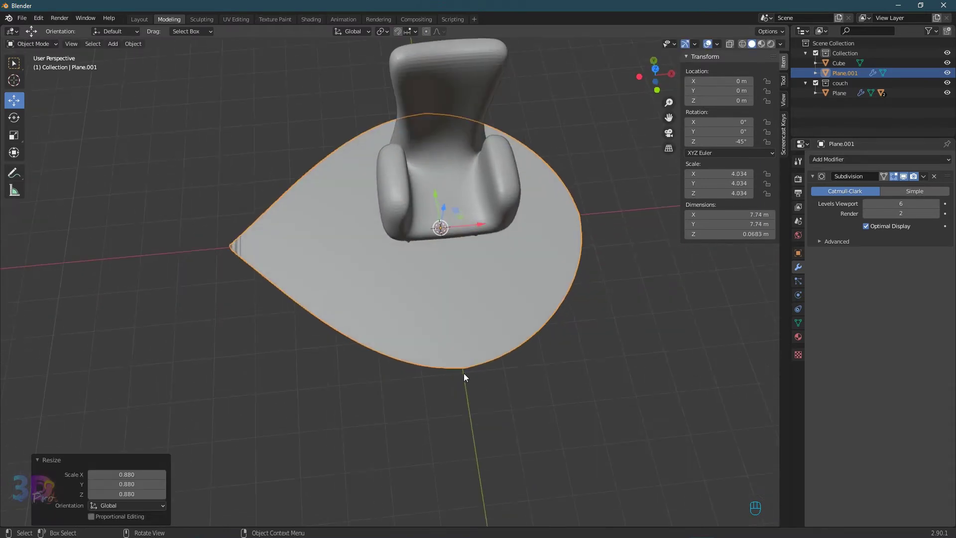
left_click(255, 345)
middle_click_drag(255, 345, 253, 283)
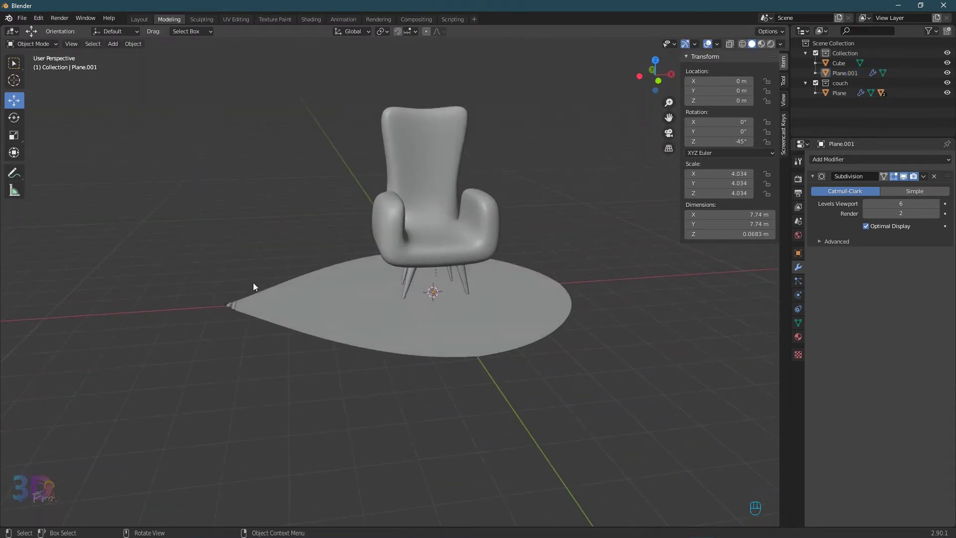
- Add a new 2 m mesh plane at the origin beneath the armchair
left_click(396, 219)
key("KP_Decimal")
key("KP_1")
key("KP_Decimal")
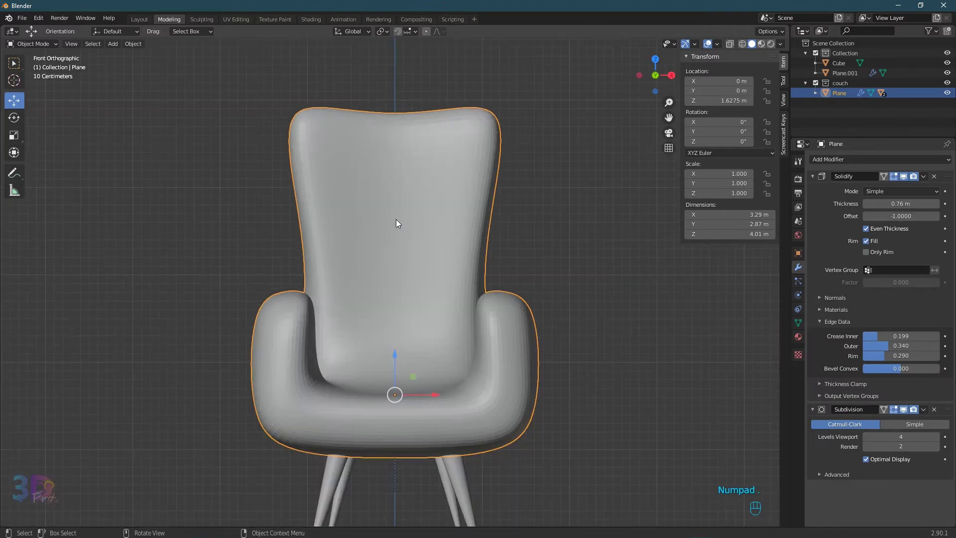
key("KP_7")
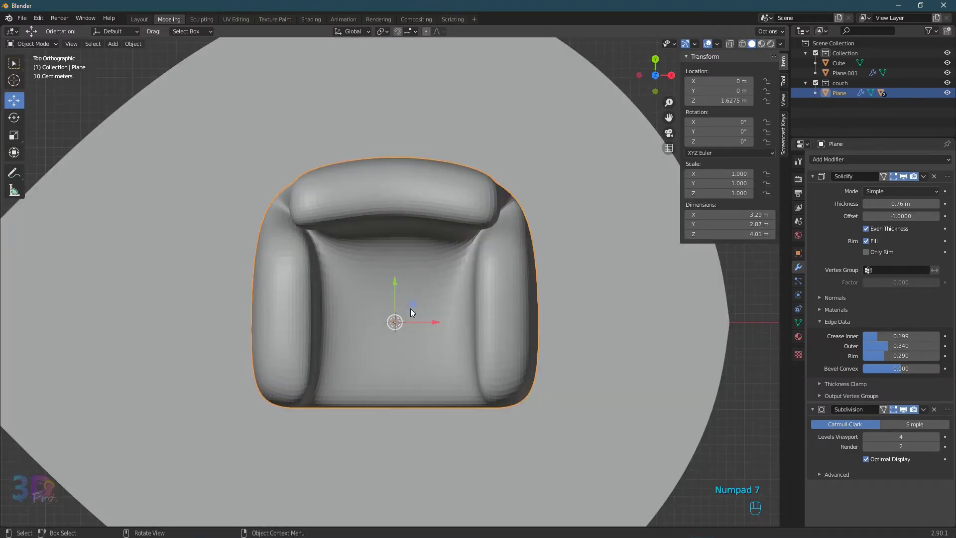
key("shift+a")
mouse_move(410, 308)
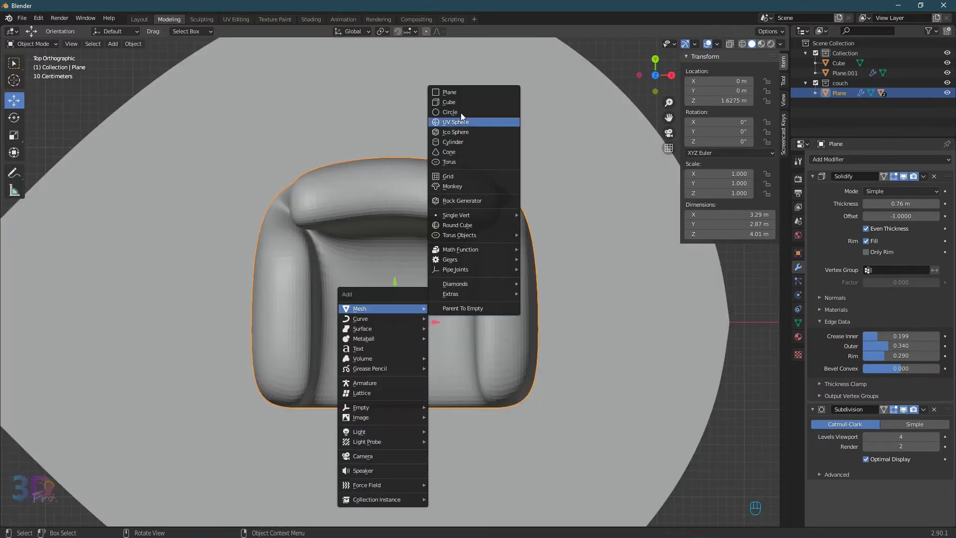
left_click(461, 93)
scroll(463, 231, "down", 5)
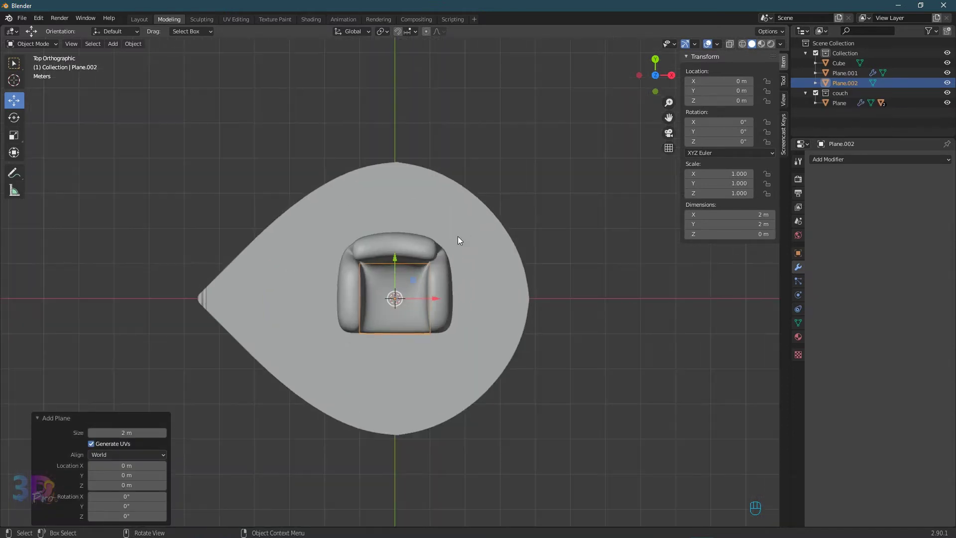
- Scale the new plane up to about 39.1 m per side as a large floor around the armchair
key("s")
left_click(599, 291)
key("s")
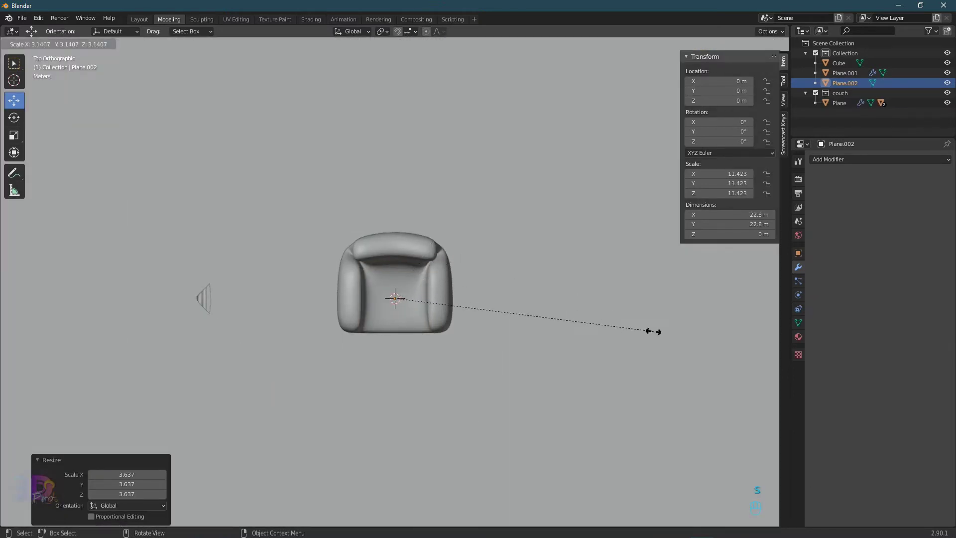
left_click(767, 349)
scroll(511, 322, "down", 5)
key("s")
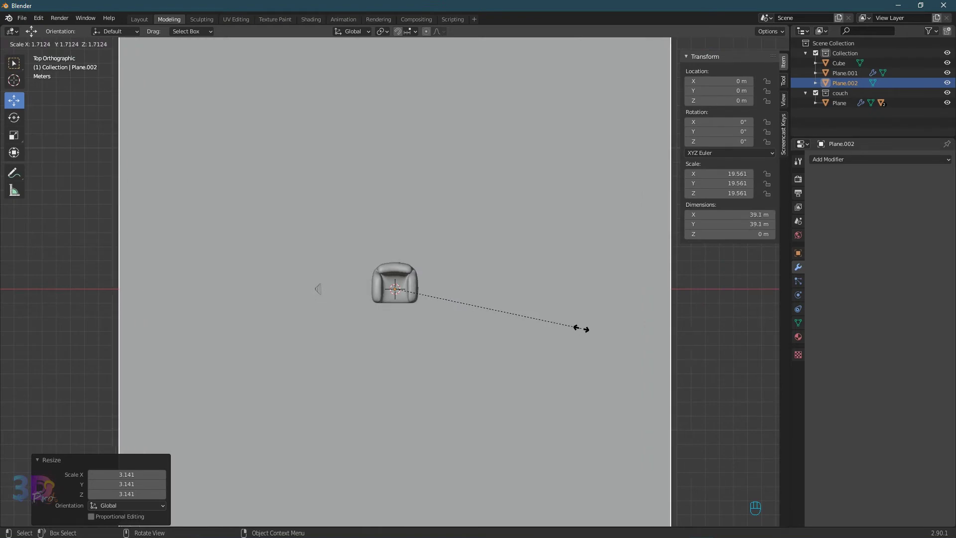
left_click(583, 329)
- In Edit Mode, extrude the floor edge behind the armchair about 37 m up along Z as a wall, and return to Object Mode
middle_click_drag(514, 345, 398, 277)
scroll(418, 271, "down", 3)
key("Tab")
left_click(406, 277)
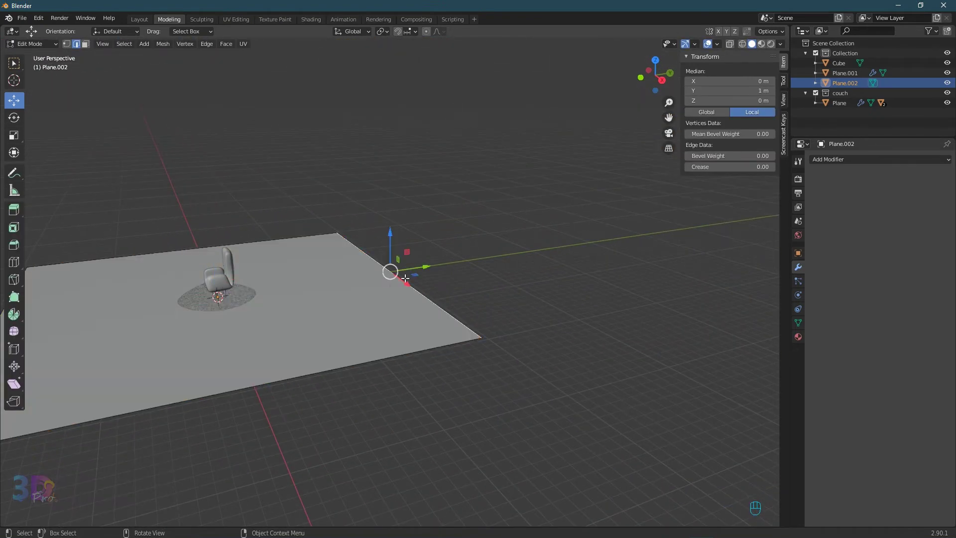
key("e")
key("z")
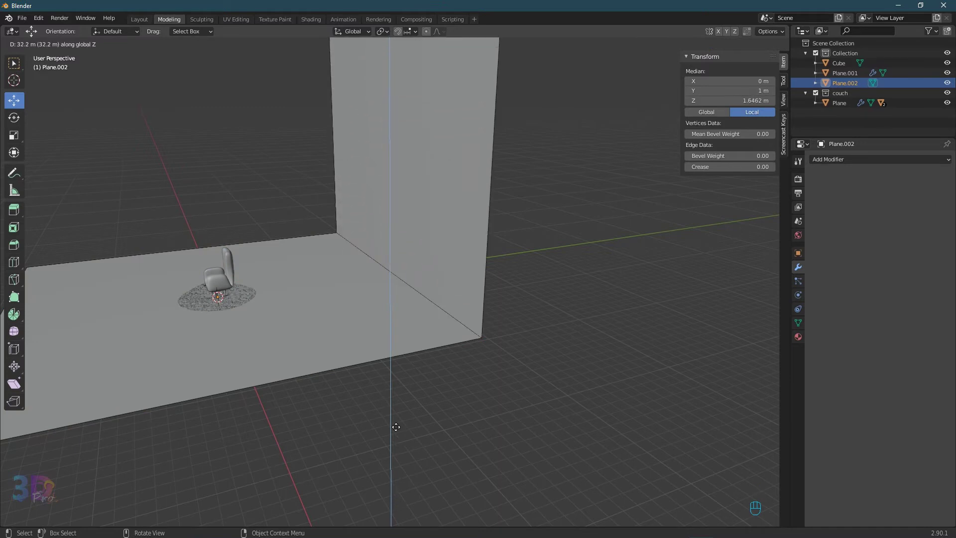
left_click(388, 397)
key("Tab")
- Add a Bevel modifier to the floor and wall with 73 segments and an amount of 0.8 m
scroll(397, 387, "down", 3)
scroll(329, 343, "up", 5)
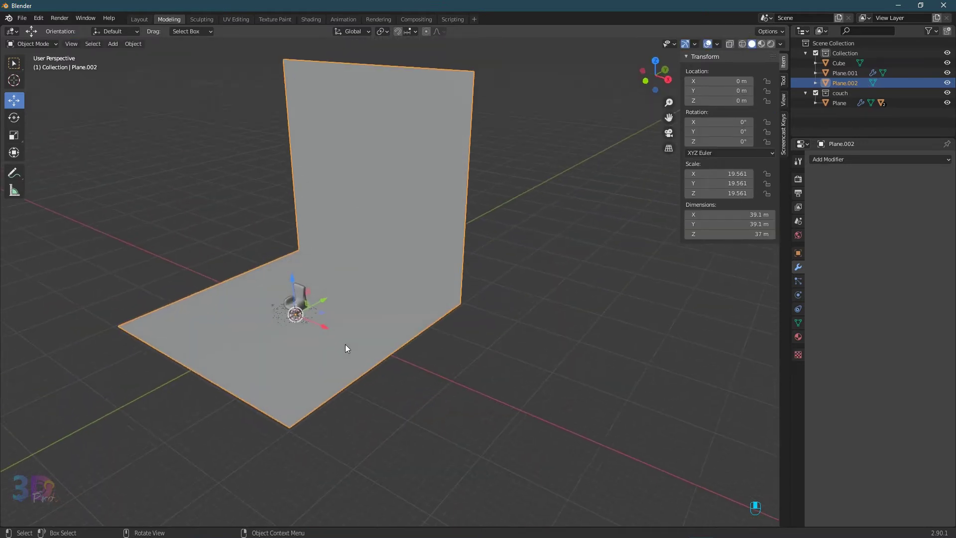
left_click(834, 159)
left_click(761, 192)
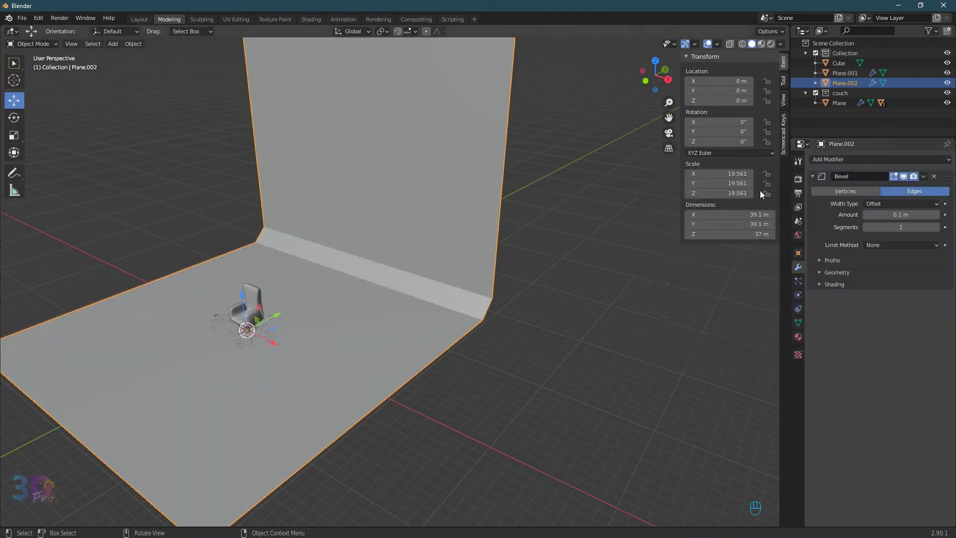
left_click(906, 226)
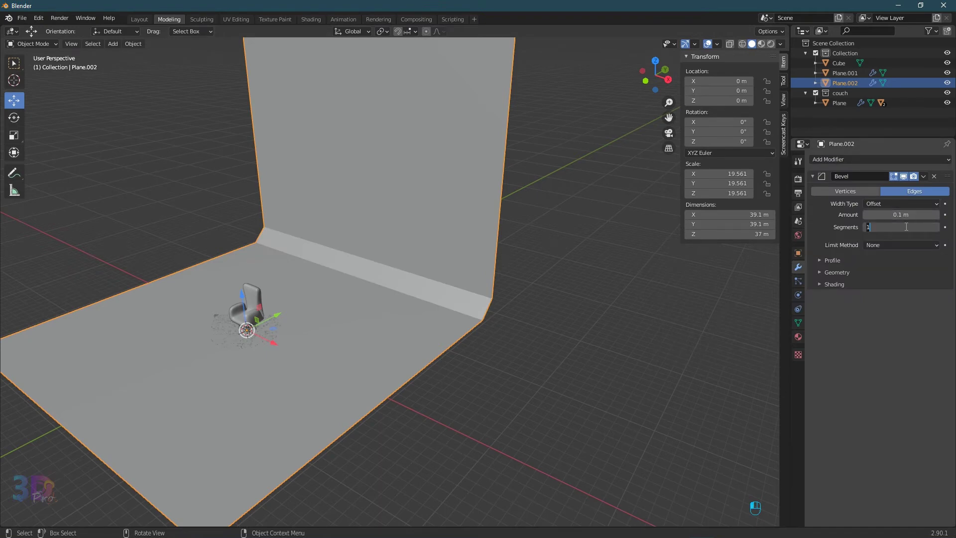
type("73")
key("Return")
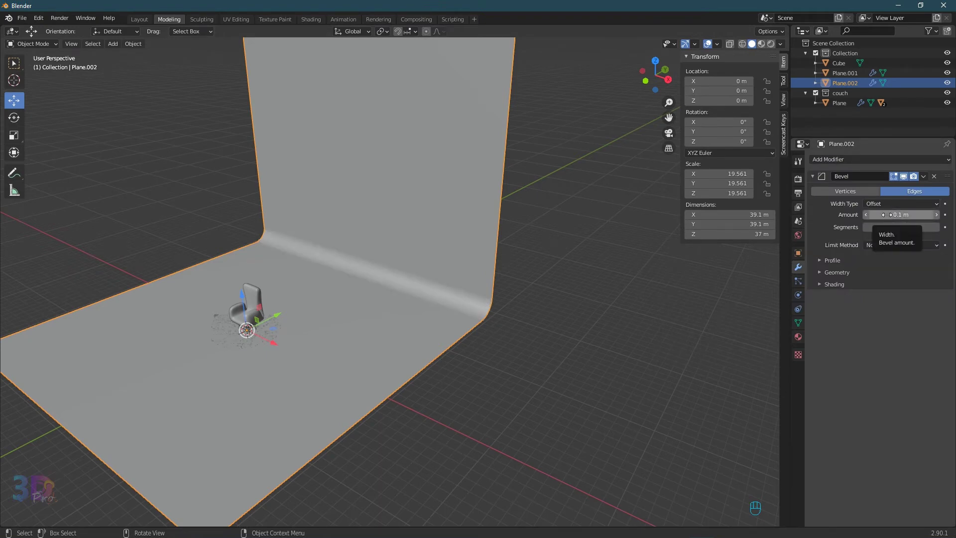
left_click_drag(887, 215, 905, 215)
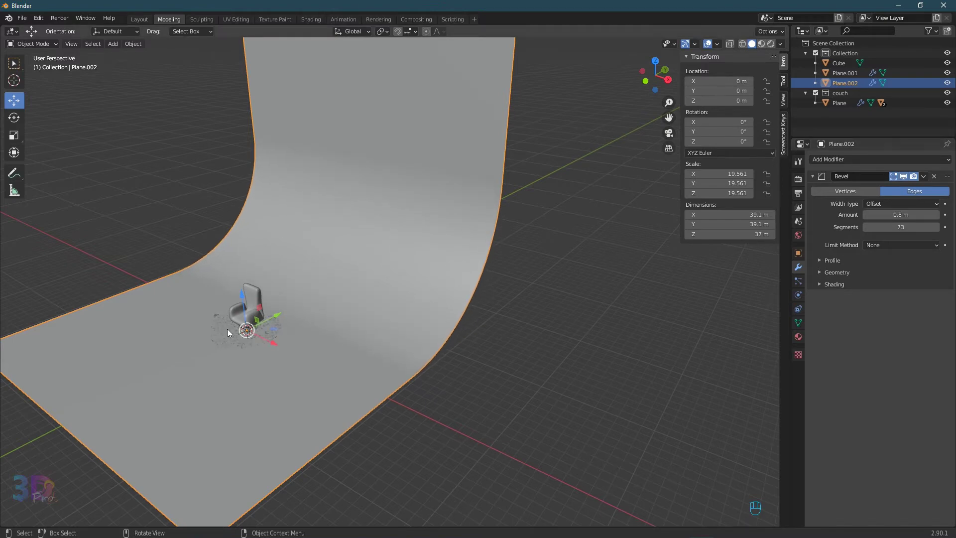
- Select the rug plane and, in Edit Mode, knife a straight cut across its pointed corner just inside the folds
middle_click_drag(227, 328, 436, 279)
scroll(204, 323, "up", 4)
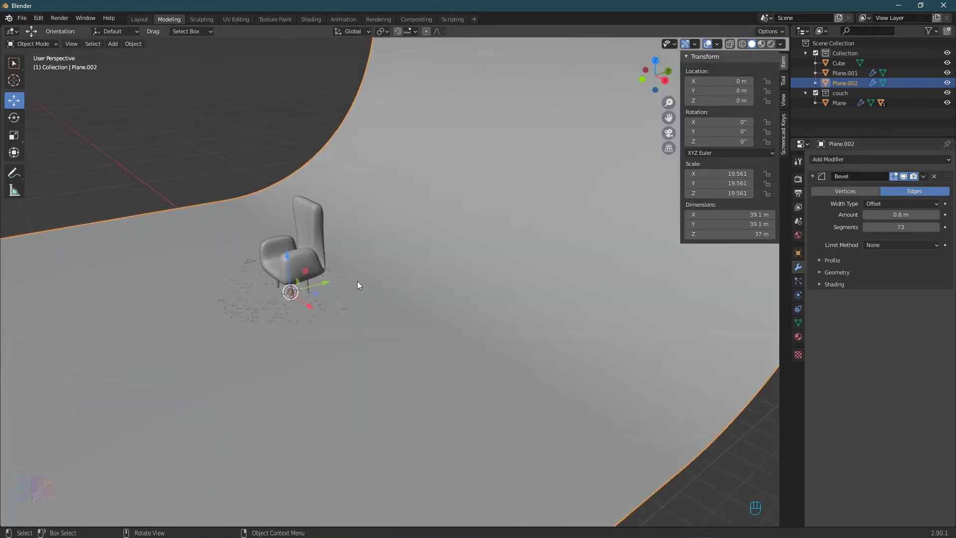
left_click(315, 304)
key("KP_1")
scroll(318, 288, "up", 5)
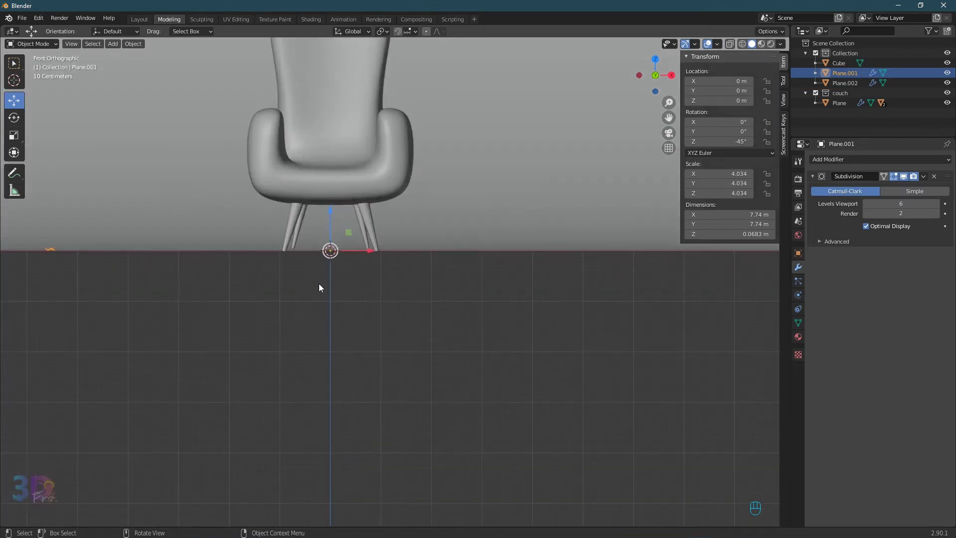
middle_click_drag(319, 288, 373, 342, "shift")
scroll(373, 342, "up", 3)
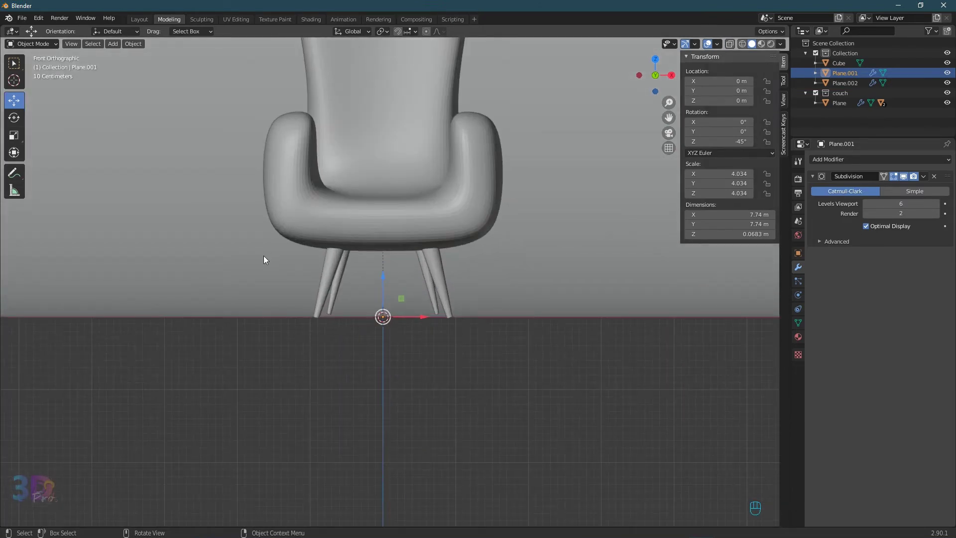
mouse_move(263, 258)
middle_mouse_down()
mouse_move(250, 265)
mouse_move(235, 398)
mouse_move(330, 319)
mouse_move(352, 343)
mouse_move(280, 263)
middle_mouse_up()
scroll(256, 267, "down", 5)
scroll(330, 318, "up", 3)
key("Tab")
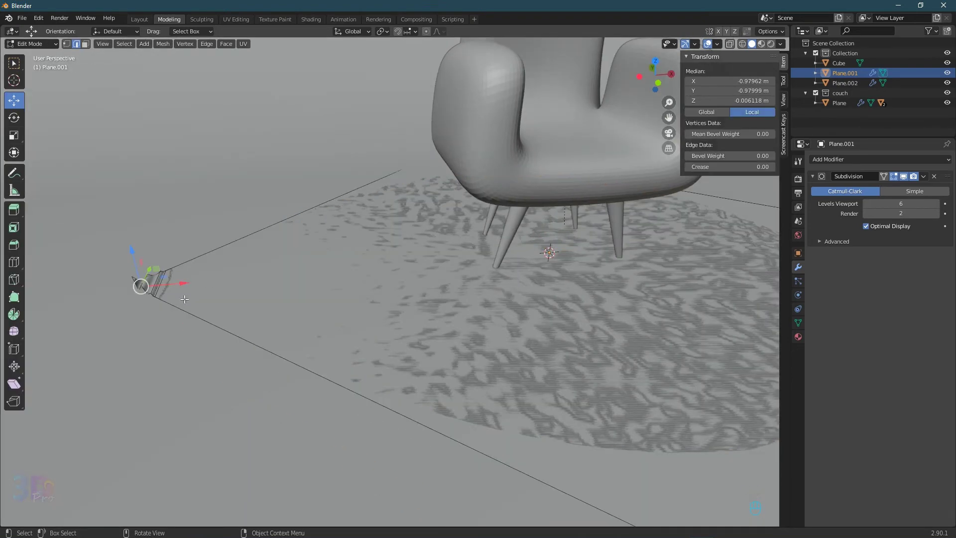
left_click(14, 279)
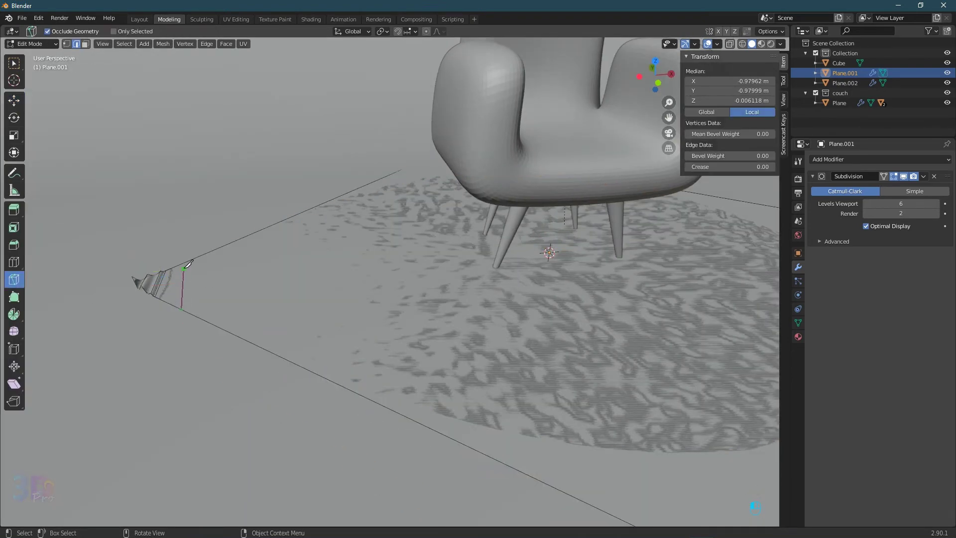
left_click(192, 258)
key("Return")
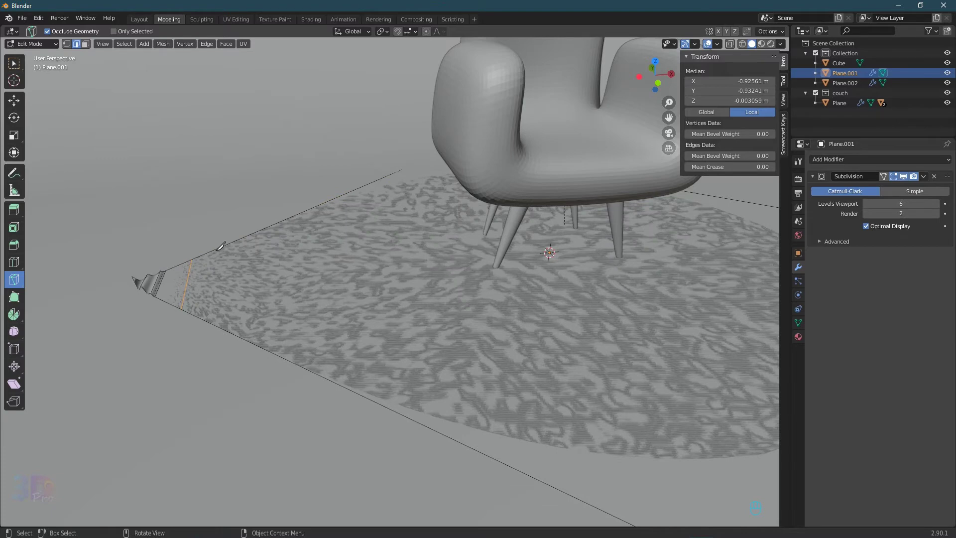
- Knife two further straight cuts across the rug's corner, roughly parallel to the first and inward from the folds
left_click(214, 250)
key("Return")
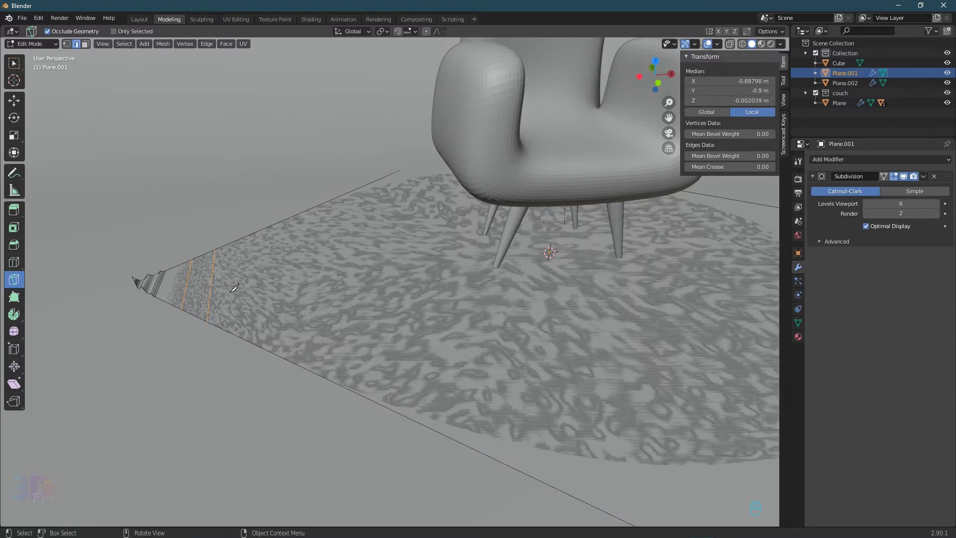
left_click(220, 327)
left_click(231, 245)
key("Return")
- Raise the middle one of the new cut edges about 0.106 m along Z to form a ridge in the rug
left_click(13, 100)
middle_click_drag(209, 318, 257, 283)
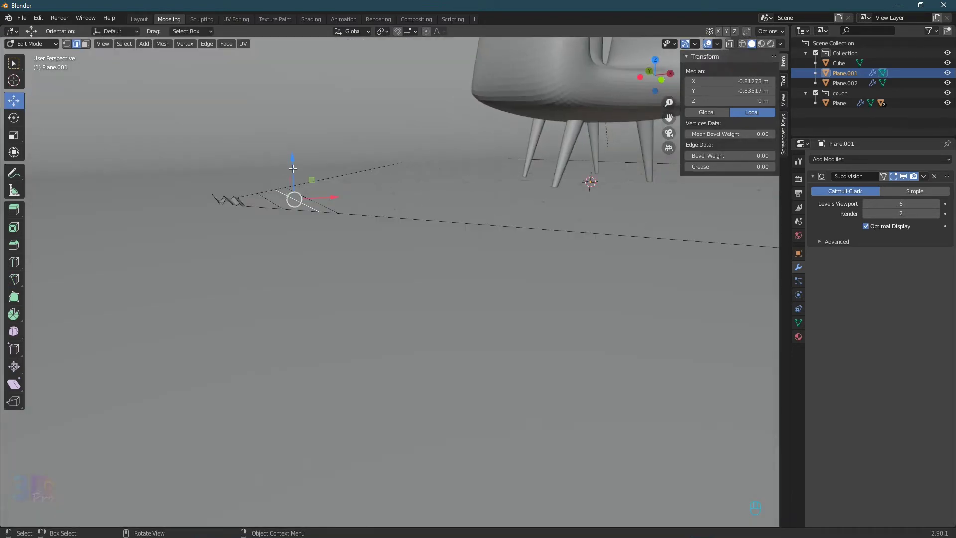
left_click_drag(293, 169, 293, 159)
middle_click_drag(293, 159, 279, 161)
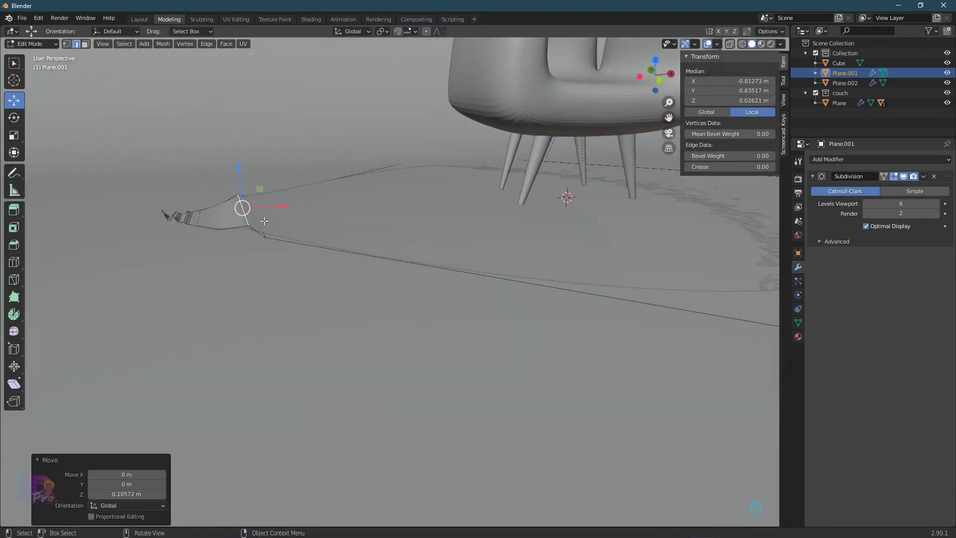
- Add a centred loop cut beside the raised ridge on its inner side and move it down along Z
left_click(260, 235)
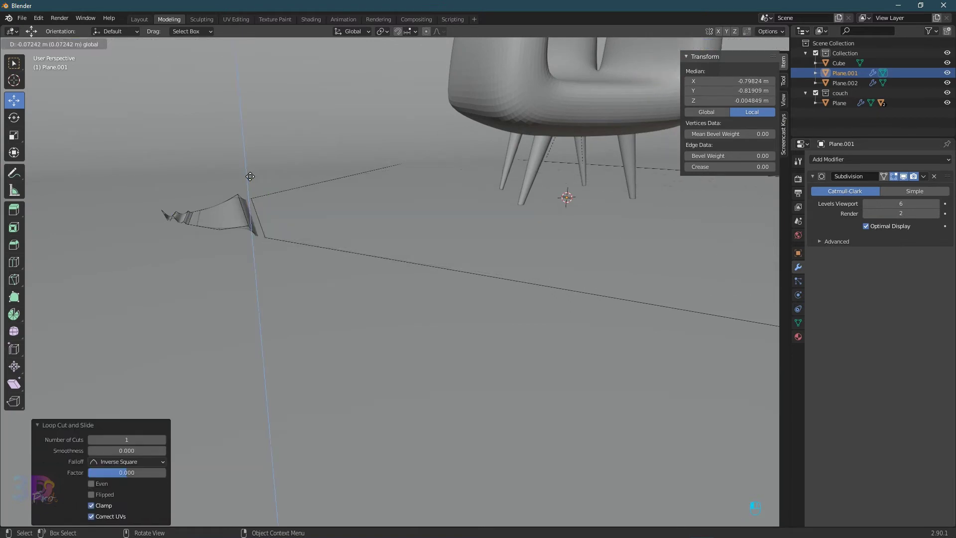
left_click_drag(250, 171, 250, 171)
left_click(243, 201)
middle_click_drag(243, 200, 231, 188)
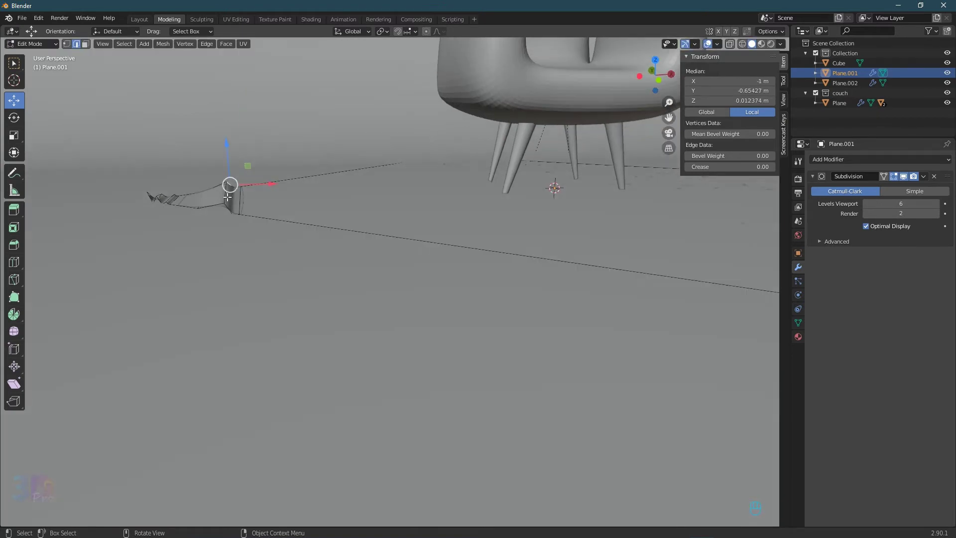
- Lower the ridge edge about 0.006 m, shift it along X toward the rug's corner, and raise it about 0.05 m along Z
left_click(226, 191)
mouse_move(224, 156)
left_mouse_down()
mouse_move(222, 145)
mouse_move(224, 159)
left_mouse_up()
middle_click_drag(224, 159, 244, 186)
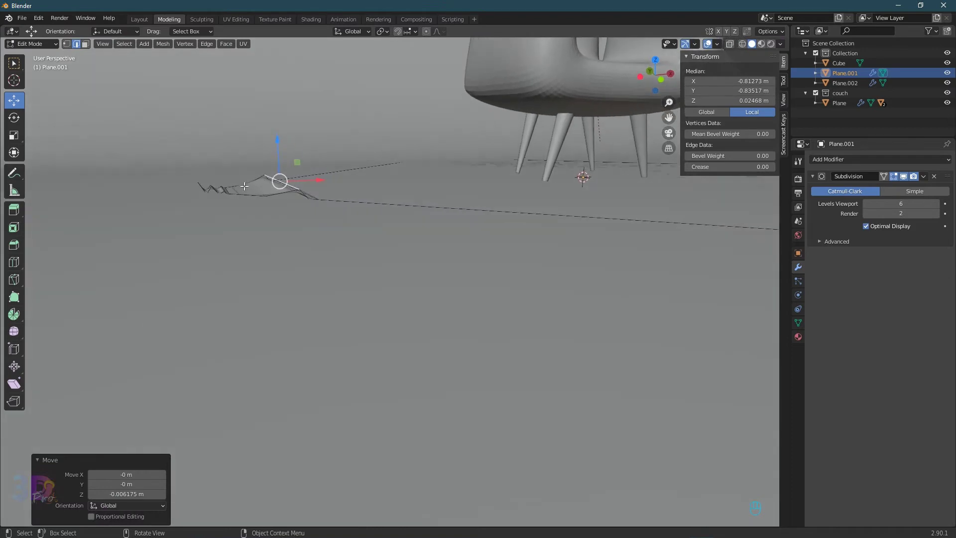
left_click_drag(301, 179, 289, 180)
left_click_drag(265, 151, 264, 145)
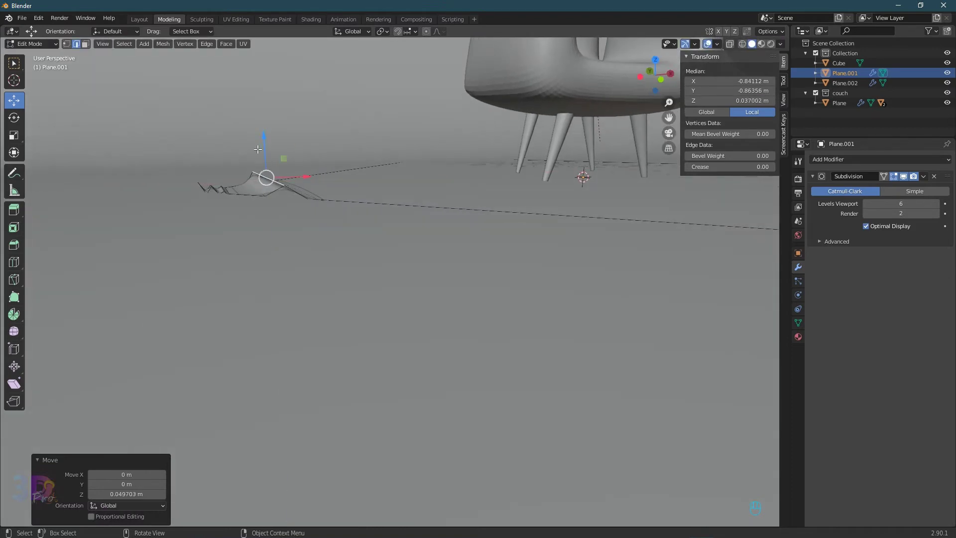
middle_click_drag(263, 149, 253, 151)
- Move the cut edge nearest the small folds about 0.041 m along X and raise it slightly along Z
middle_click_drag(198, 199, 242, 260)
left_click(240, 202)
middle_click_drag(241, 201, 240, 211)
scroll(240, 211, "up", 2)
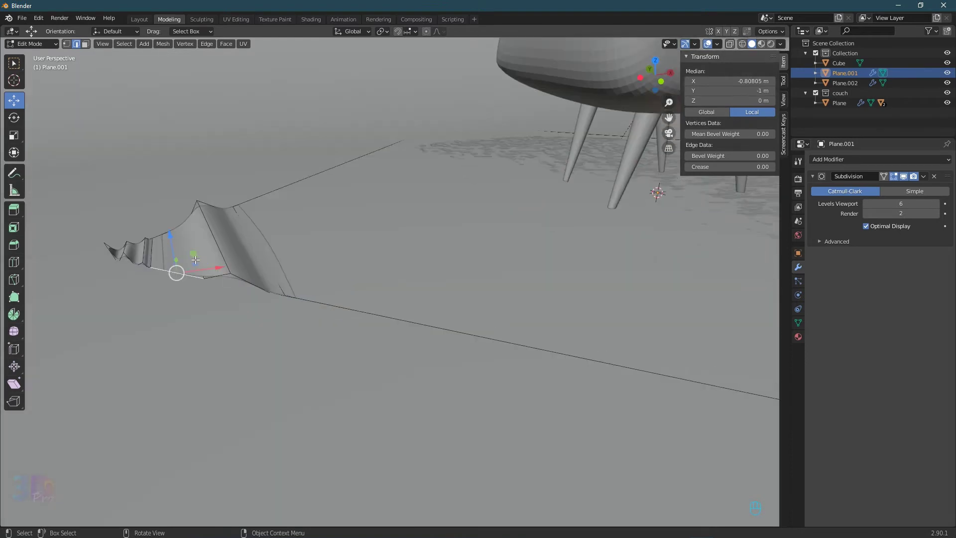
left_click(167, 249)
left_click_drag(185, 248, 190, 247)
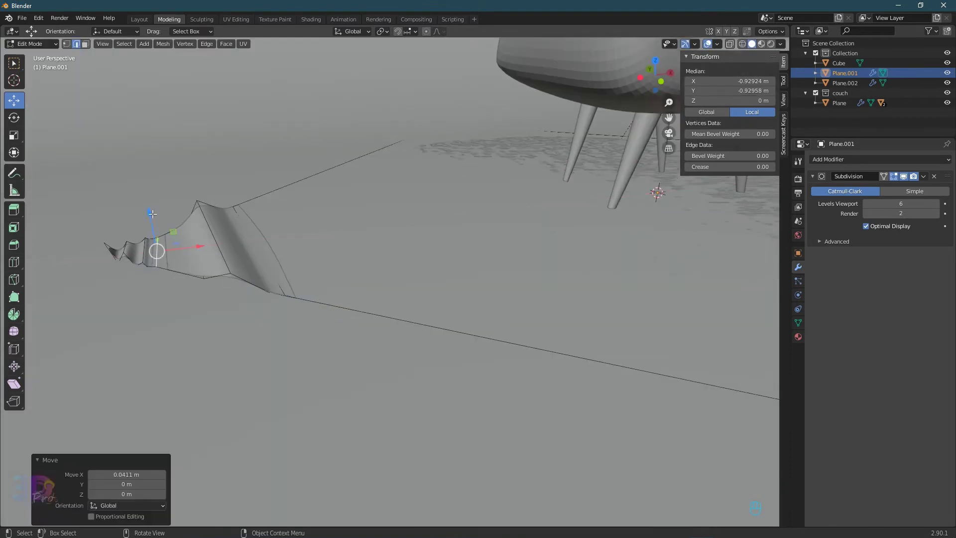
left_click_drag(151, 222, 151, 217)
- Shift and raise the rug's large ridge, lower the valley edge beside it slightly, and return to Object Mode
middle_click_drag(177, 217, 181, 205)
left_click_drag(212, 169, 224, 168)
left_click_drag(195, 143, 193, 128)
middle_click_drag(198, 149, 191, 146)
left_click(166, 163)
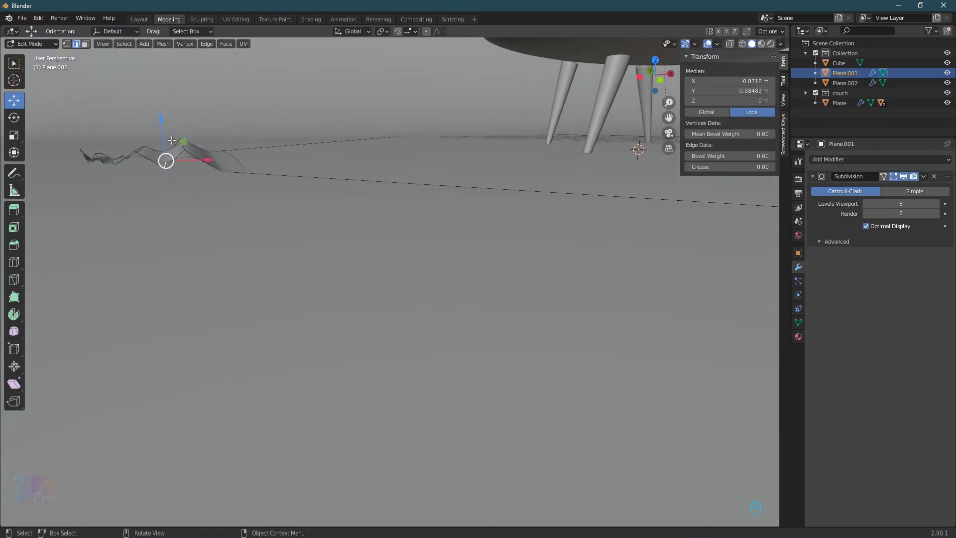
left_click_drag(164, 126, 165, 130)
key("Tab")
- In front view, duplicate the rug and leave the copy in its original place
scroll(255, 219, "down", 4)
middle_click_drag(255, 219, 241, 240)
key("KP_1")
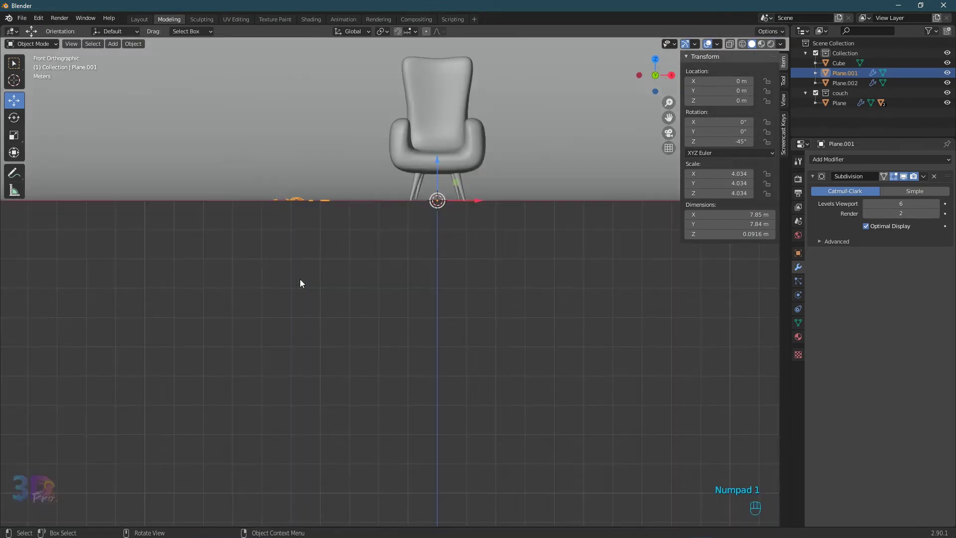
scroll(349, 281, "up", 2)
middle_click_drag(330, 266, 297, 324, "shift")
key("shift+d")
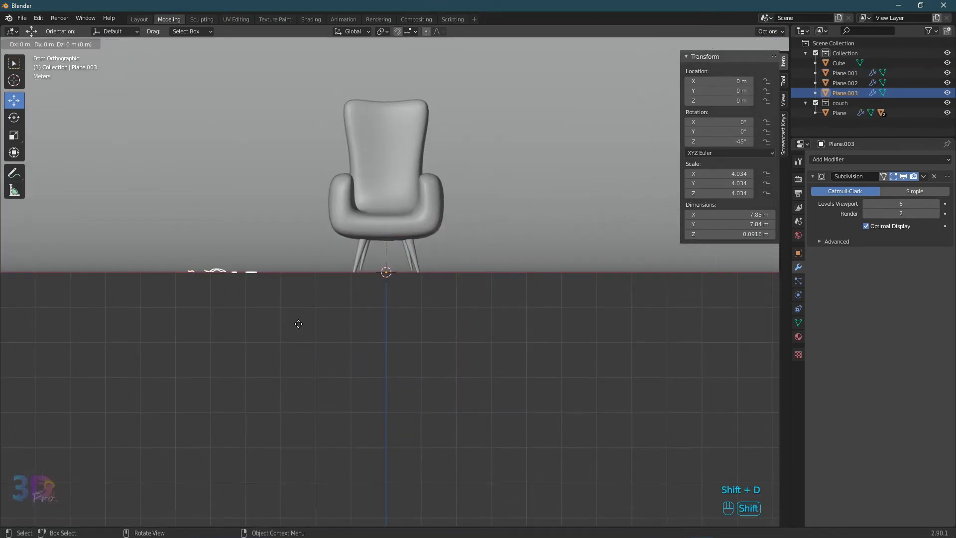
right_click(298, 324)
- Add a Solidify modifier to the duplicated rug and set its thickness to 0.018 m
left_click(878, 159)
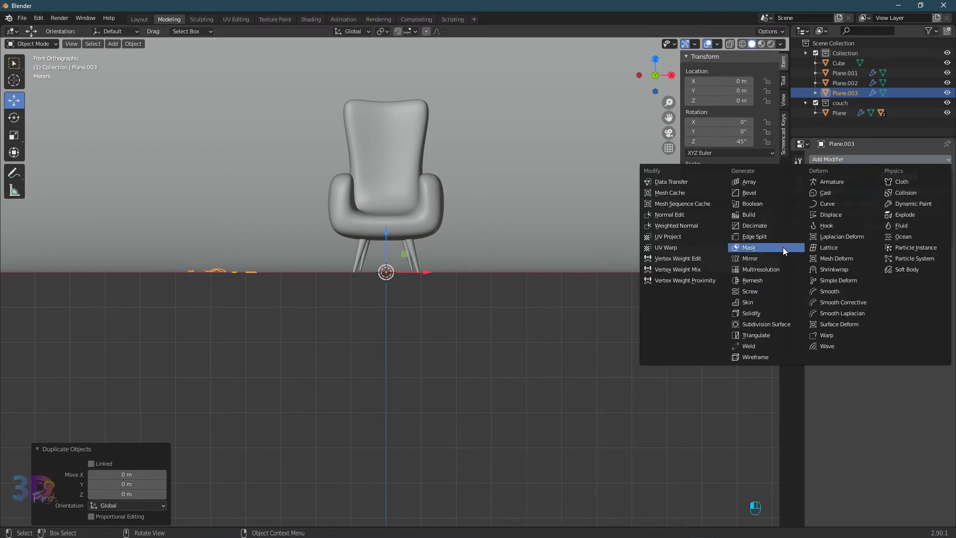
left_click(752, 313)
scroll(542, 274, "up", 3)
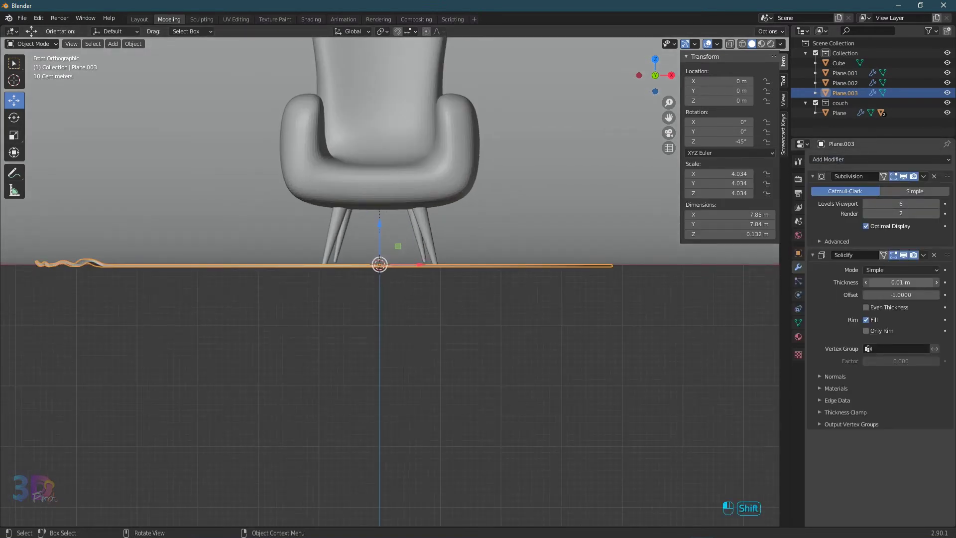
left_click_drag(891, 281, 896, 282)
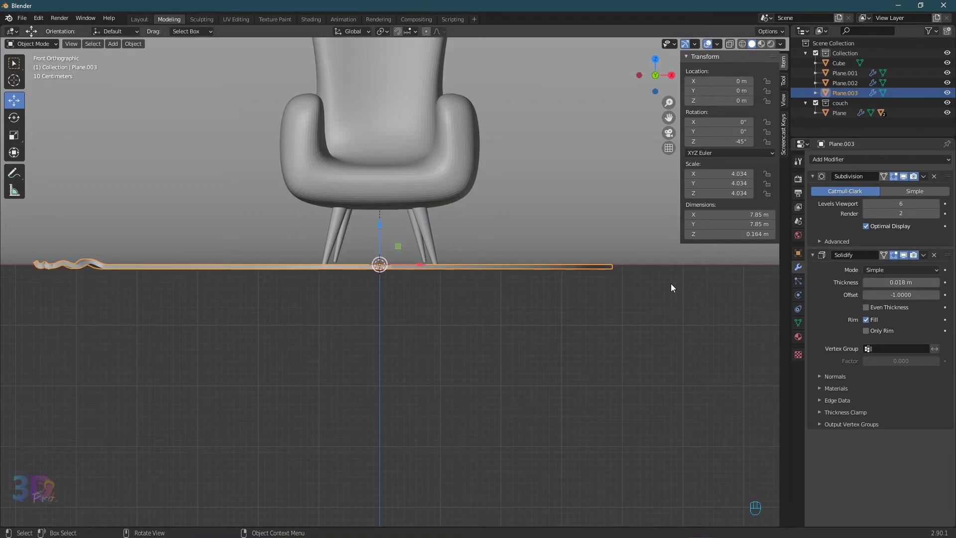
- Lower the floor and backdrop to about -0.077 m in Z so it sits beneath the thickened rug
left_click(548, 214)
left_click_drag(379, 223, 381, 210, "shift")
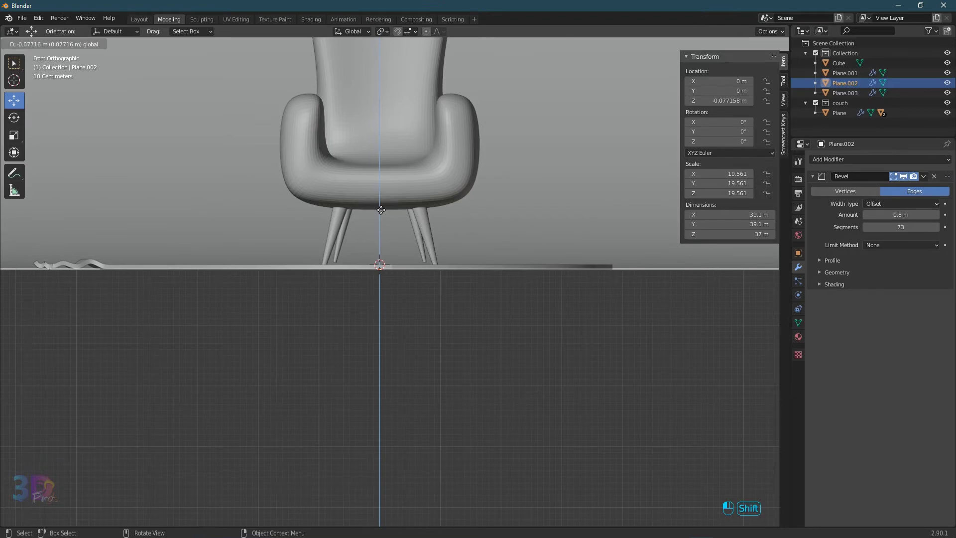
middle_click_drag(198, 260, 331, 341)
- Reduce the duplicated rug's Solidify thickness to 0.011 m and raise the floor and backdrop to about -0.040 m in Z
left_click(414, 377)
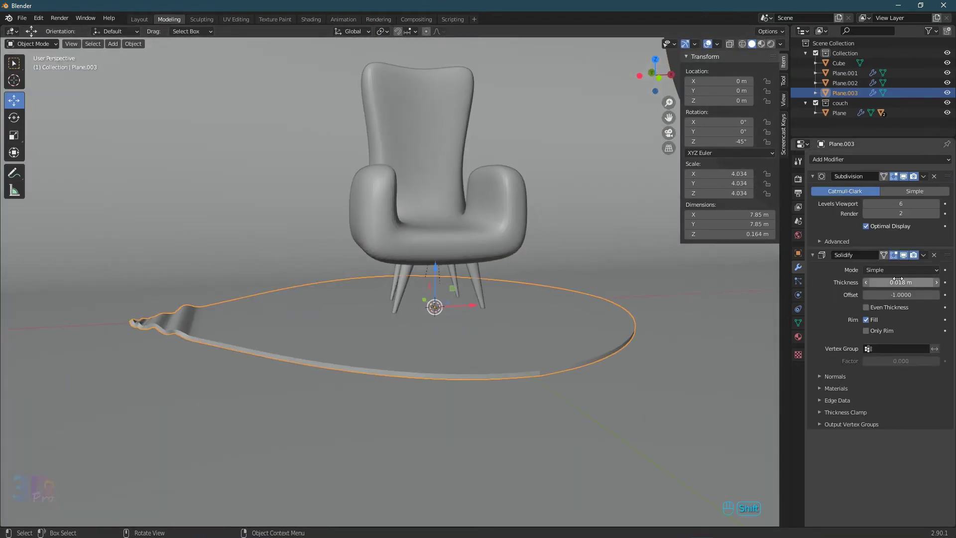
left_click_drag(898, 282, 883, 282, "shift")
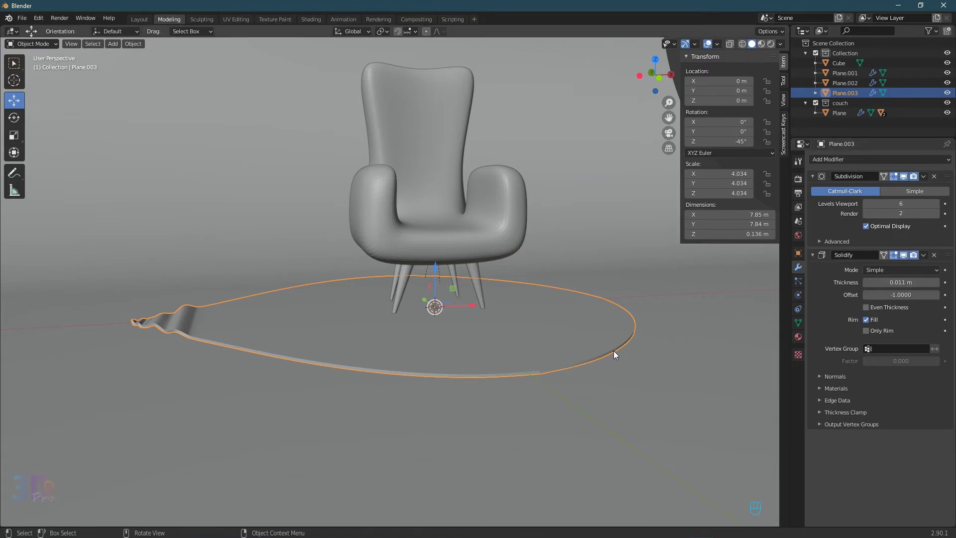
key("KP_1")
scroll(491, 250, "up", 3)
left_click(628, 262)
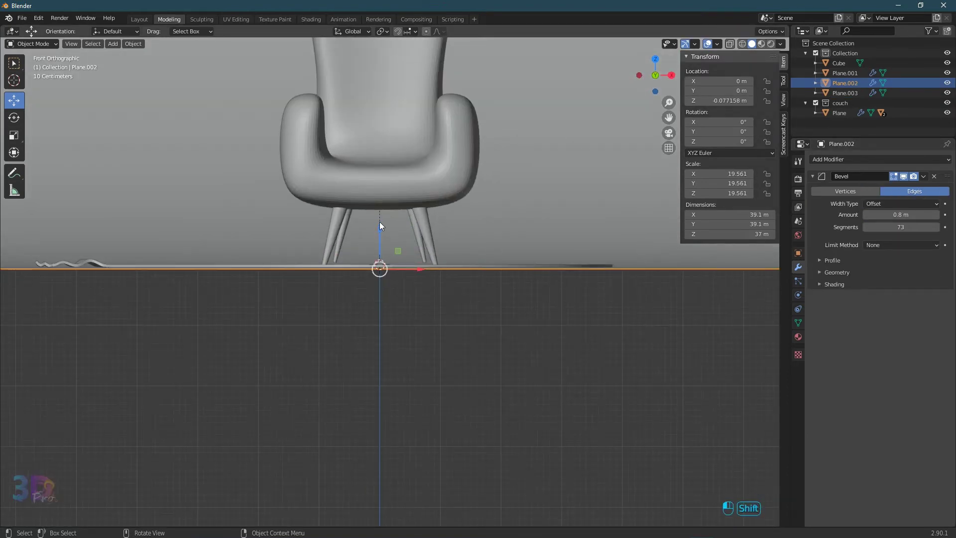
left_click_drag(381, 229, 382, 230)
middle_click_drag(482, 341, 375, 231)
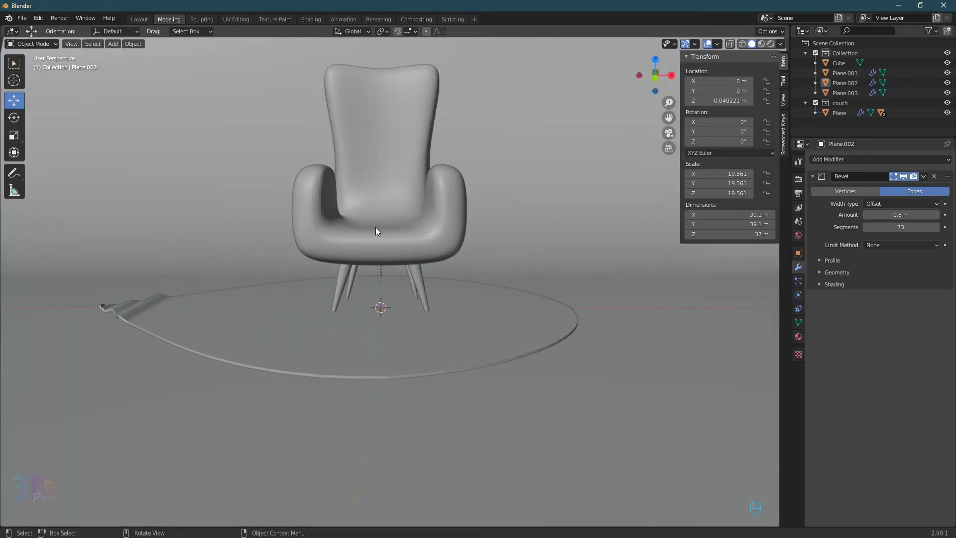
- Add a new mesh plane and move it about 2.11 m up along Z, just above the armchair's seat
left_click(375, 228)
key("KP_Decimal")
key("KP_1")
scroll(407, 241, "down", 1)
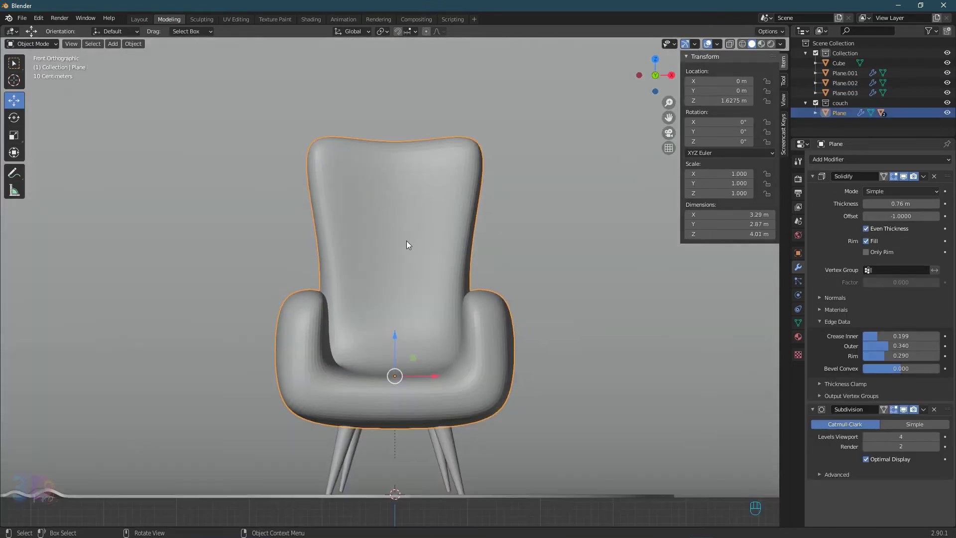
middle_click_drag(412, 292, 414, 262, "shift")
key("shift+a")
mouse_move(414, 261)
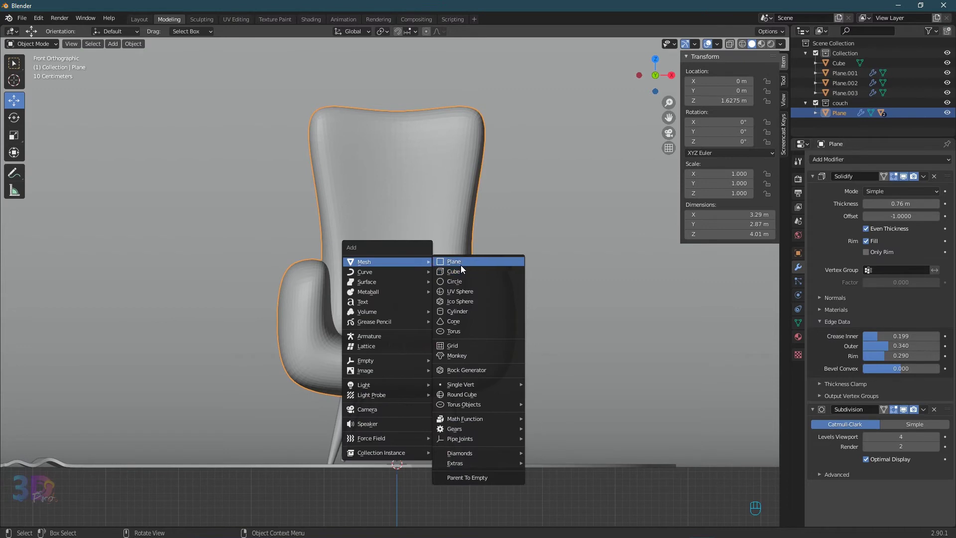
left_click(461, 266)
key("g")
key("z")
left_click(396, 267)
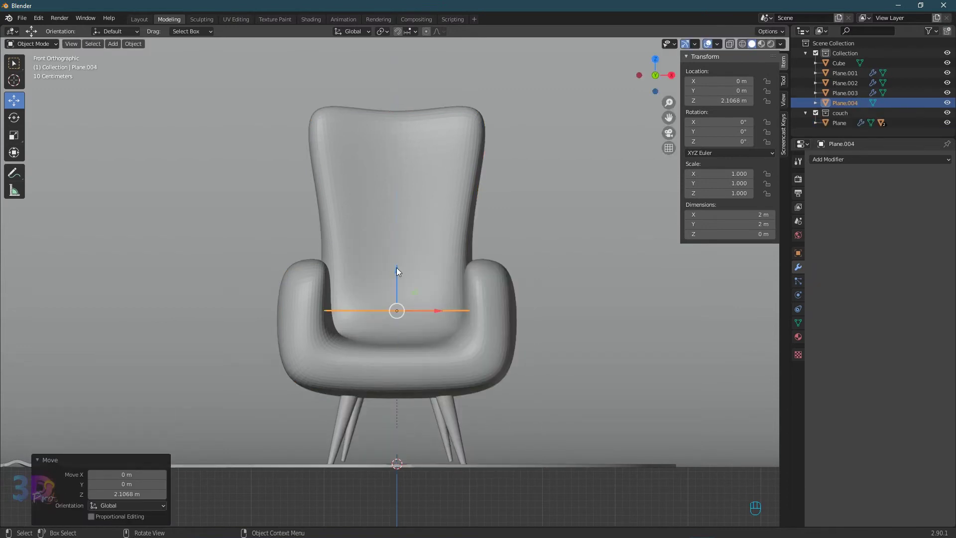
- From the top view, scale the new plane to about 1.72 m in X by 1.56 m in Y between the armrests
key("KP_7")
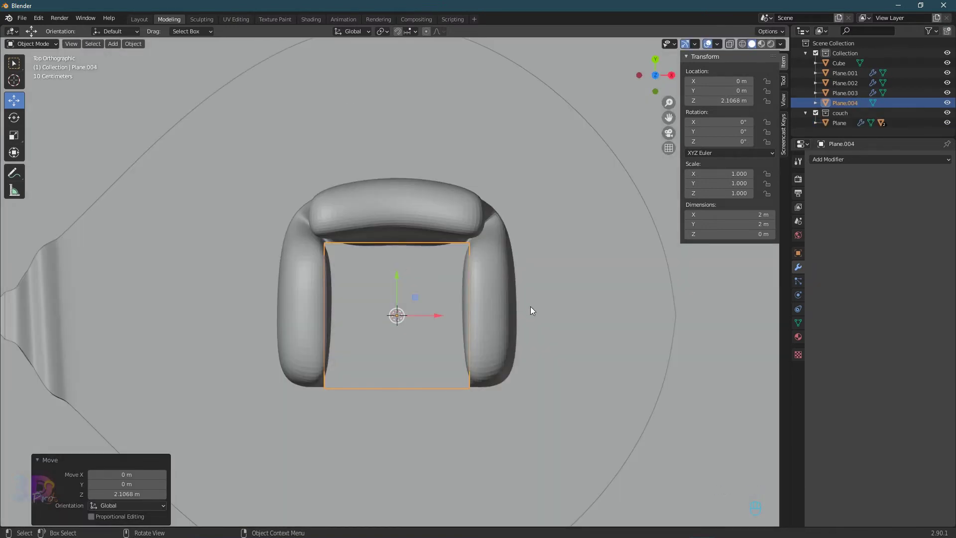
key("s")
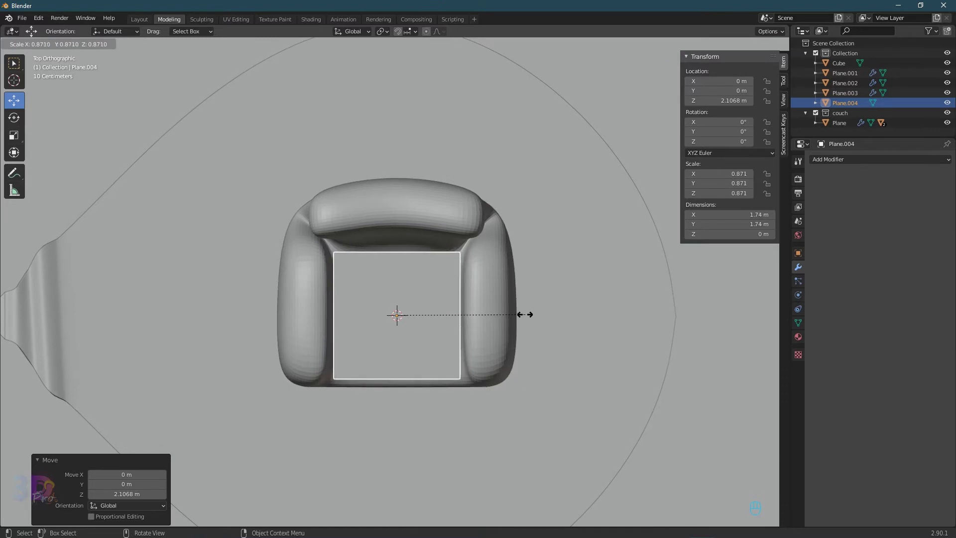
left_click(523, 314)
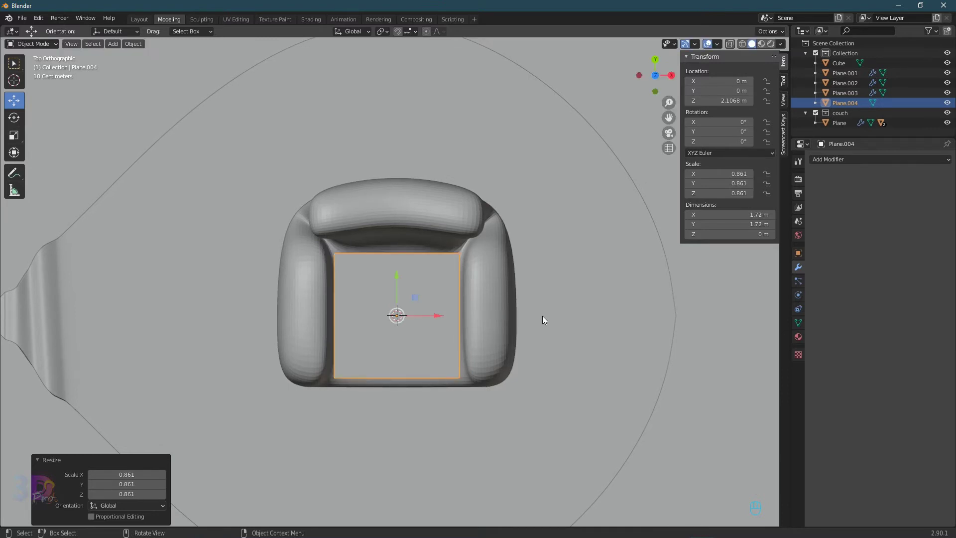
key("s")
key("y")
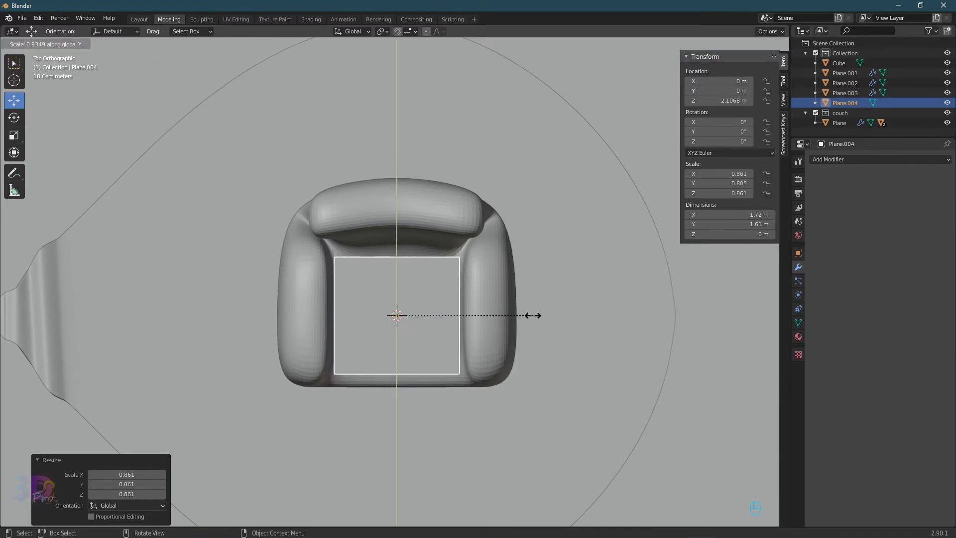
left_click(528, 316)
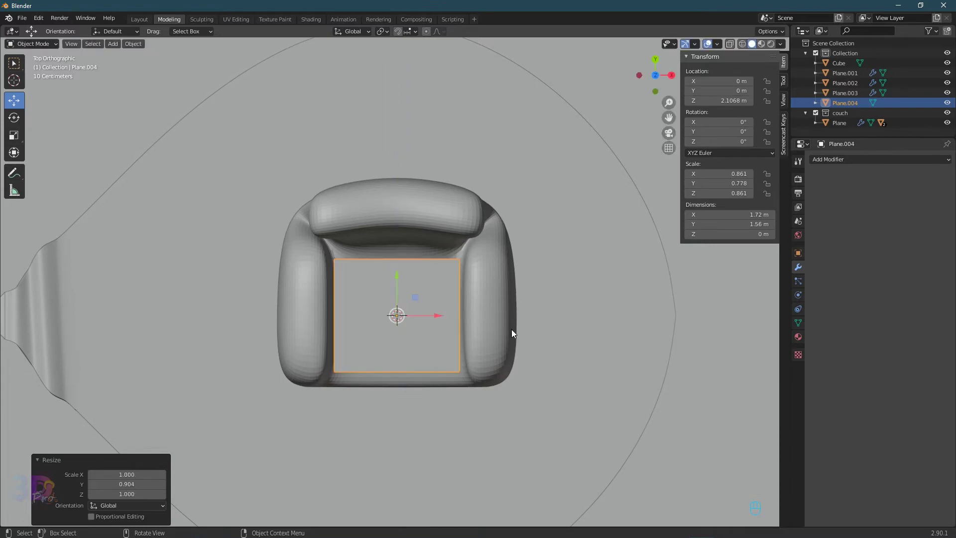
- Add Solidify and Subdivision Surface modifiers to the seat plane, with the subdivision viewport level set to 5
middle_click_drag(512, 329, 520, 214)
left_click(907, 160)
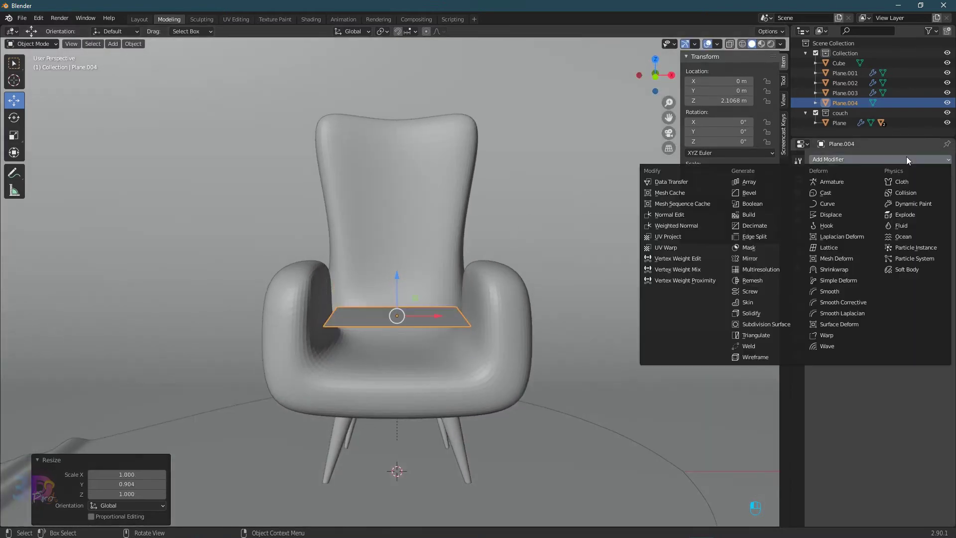
left_click(755, 313)
left_click(855, 161)
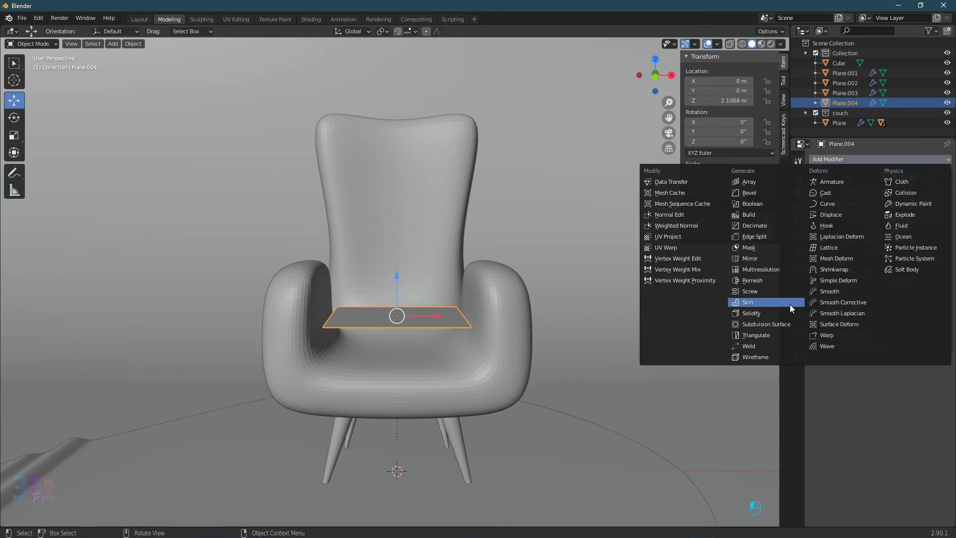
left_click(785, 323)
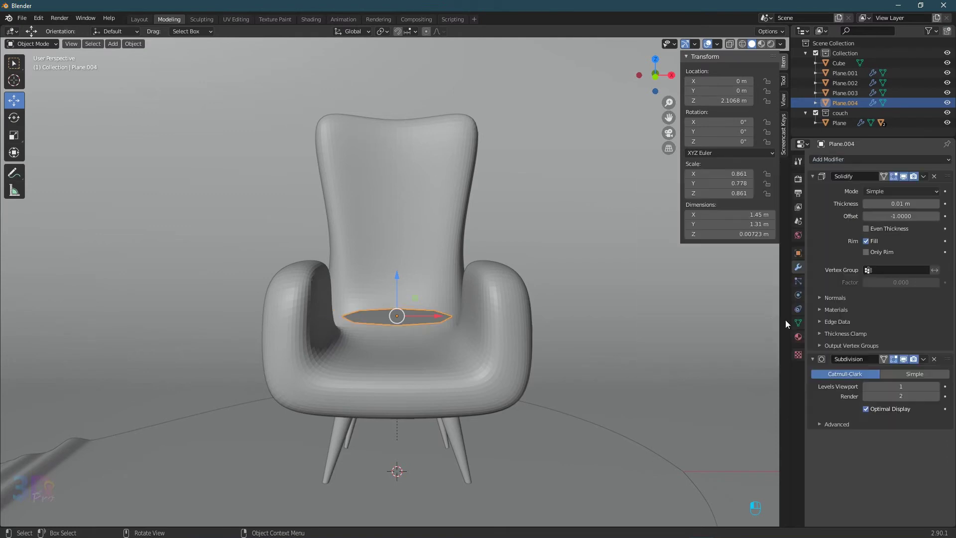
left_click(912, 385)
type("5")
key("Return")
- Set the seat plane's Solidify thickness to -1.018 m and offset to 0, with Even Thickness and rim Fill enabled
left_click_drag(899, 204, 883, 216, "shift")
left_click(866, 241)
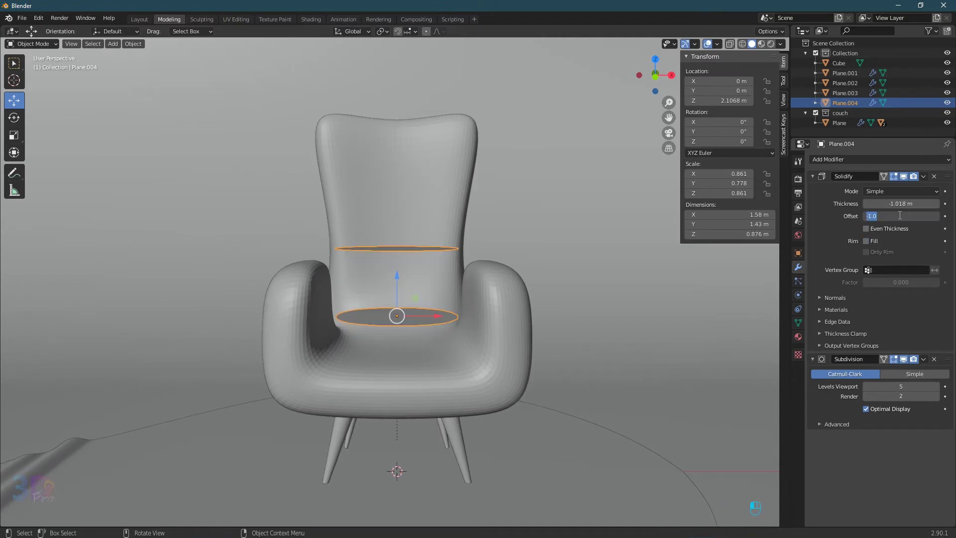
left_click(899, 215)
type("0")
key("Return")
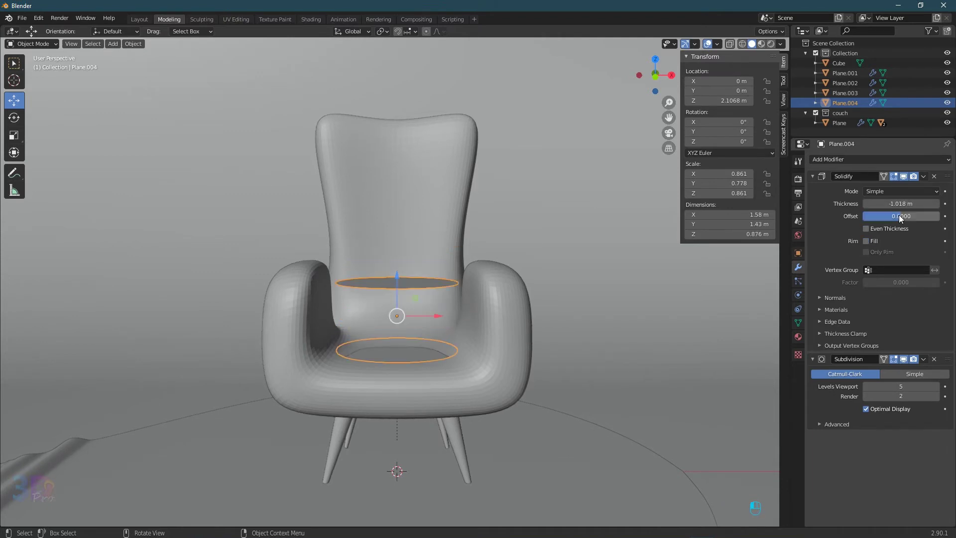
left_click(871, 242)
left_click(867, 229)
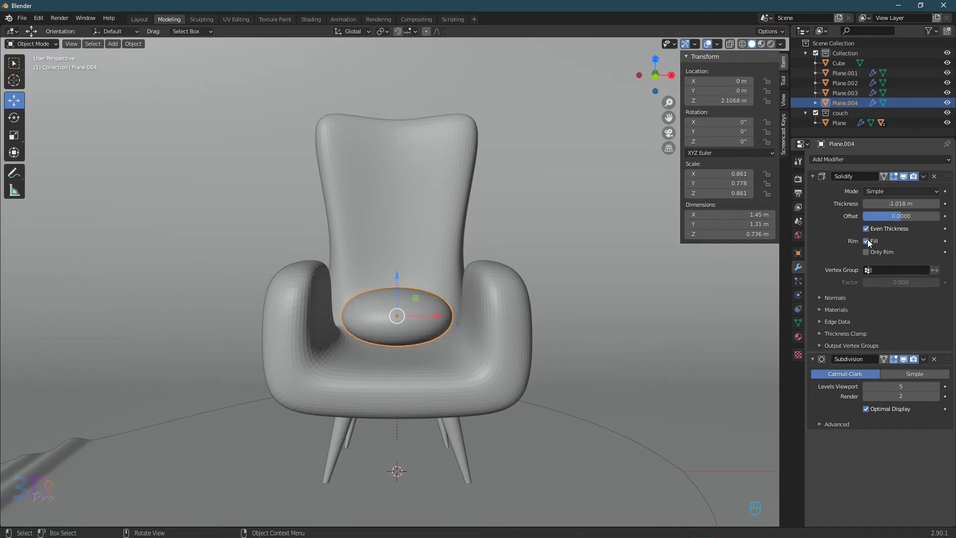
scroll(570, 300, "up", 2)
middle_click_drag(484, 283, 486, 270)
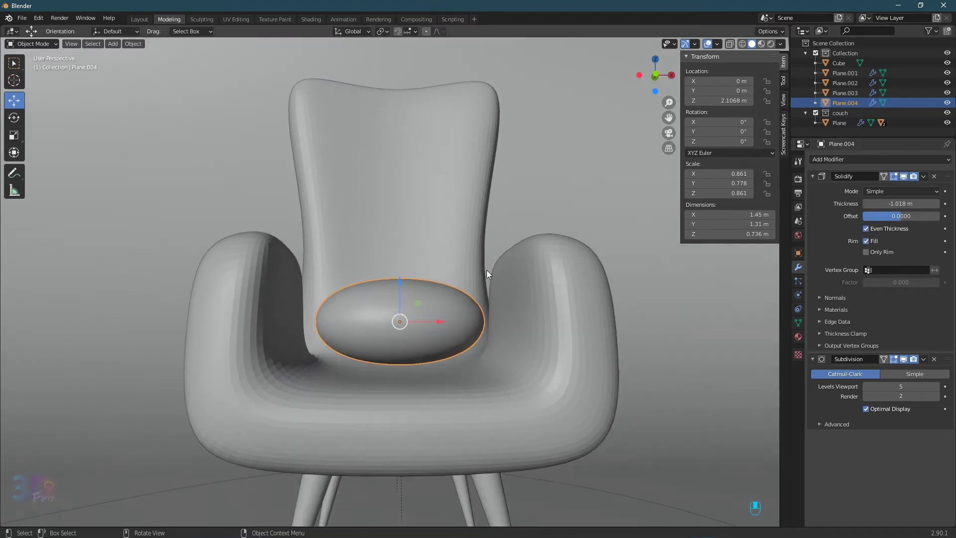
- Set the seat cushion's Solidify thickness to -0.869 m and add a centred loop cut across its plane
key("KP_1")
left_click_drag(900, 204, 923, 203, "shift")
key("Tab")
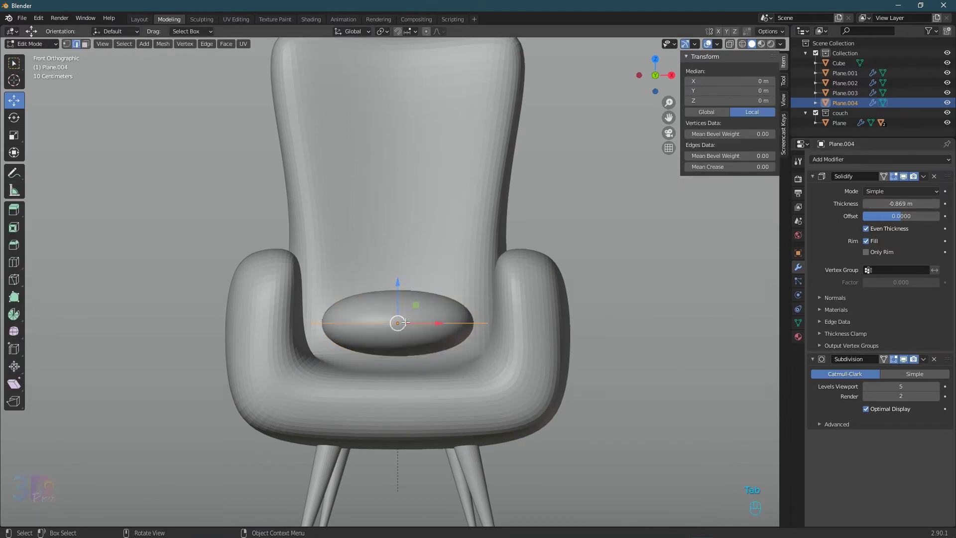
middle_click_drag(405, 322, 407, 339)
key("ctrl+r")
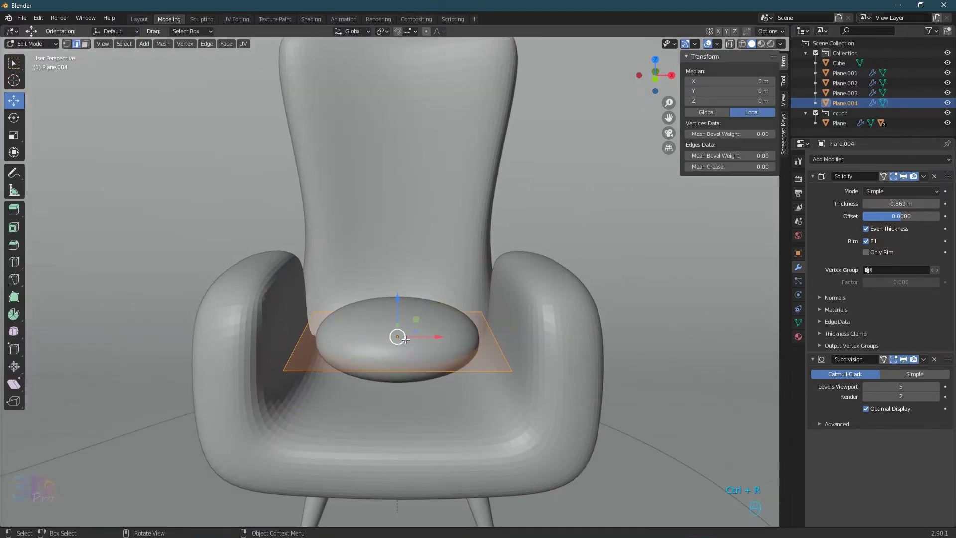
left_click(404, 367)
left_click(403, 367)
- Lower the cushion's new centre edge along Z so that the middle of the plane sags
left_click_drag(396, 303, 397, 319)
middle_click_drag(397, 319, 402, 285)
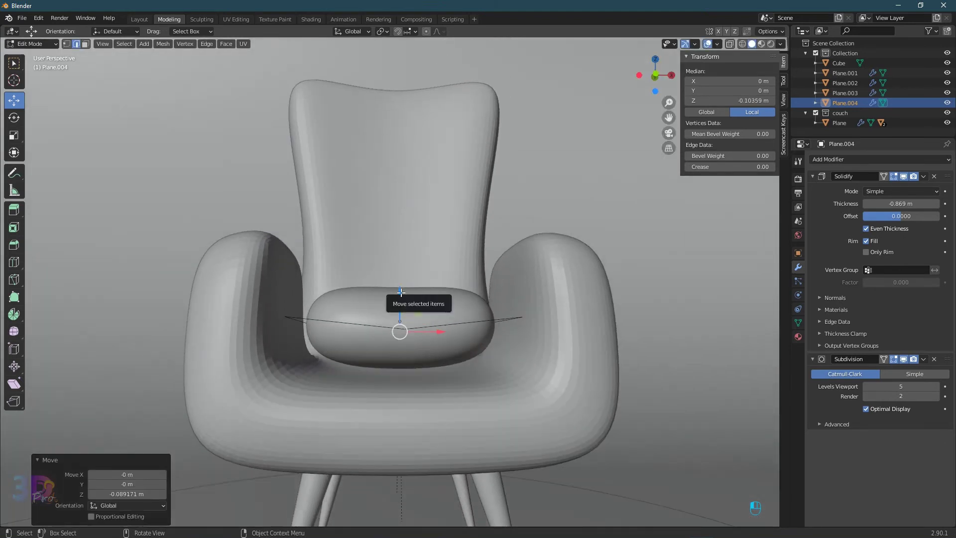
left_click_drag(401, 285, 401, 299)
key("Tab")
- Scale the cushion by 0.9 in Z and, from the top view, by about 1.12 in X
key("s")
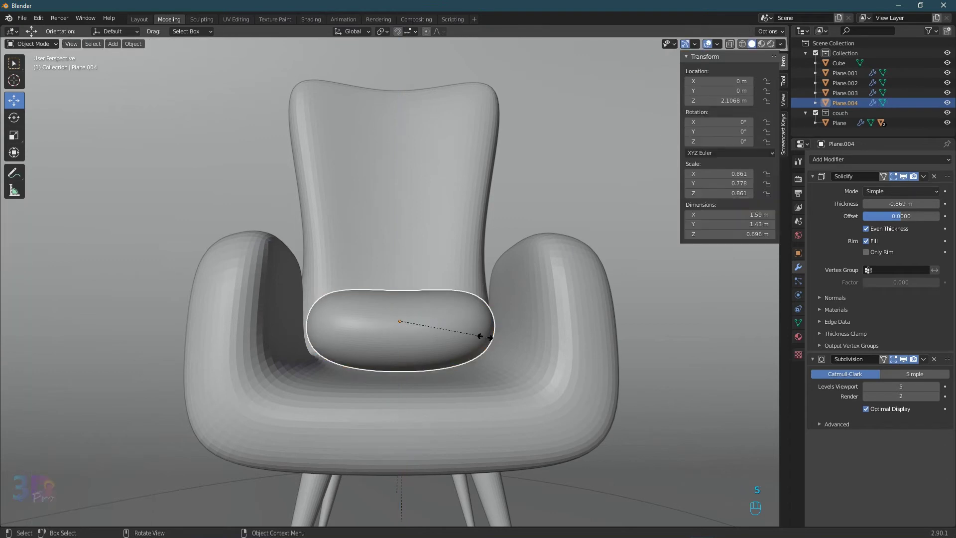
key("z")
left_click(477, 332)
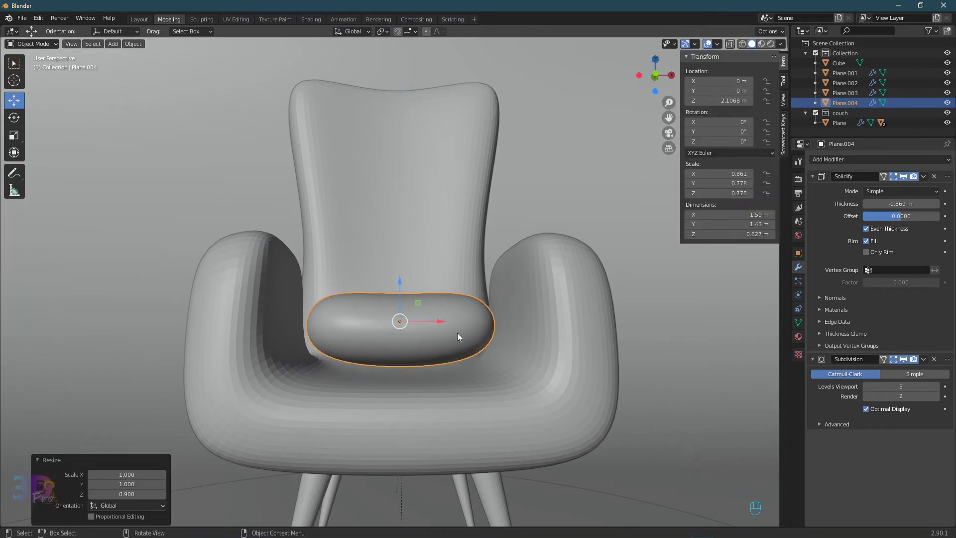
key("KP_7")
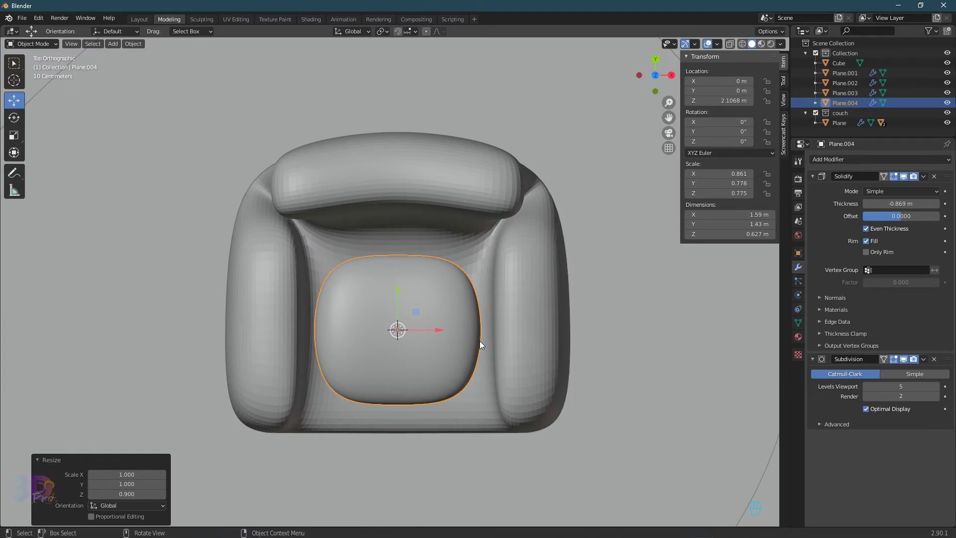
key("s")
key("x")
left_click(490, 346)
middle_click_drag(490, 346, 482, 222)
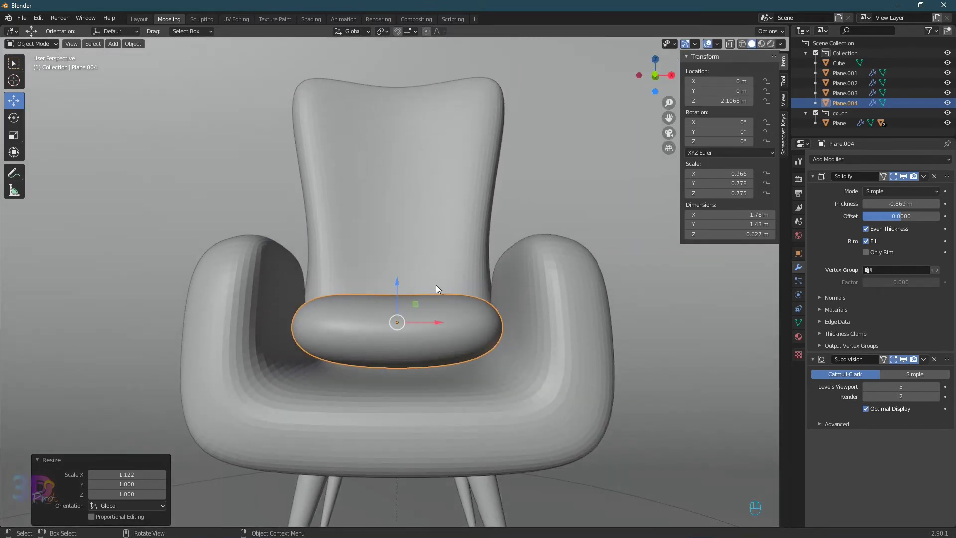
- From the front view, lower the cushion about 0.079 m along Z onto the seat
key("KP_1")
scroll(444, 290, "up", 1)
left_click_drag(399, 301, 401, 312)
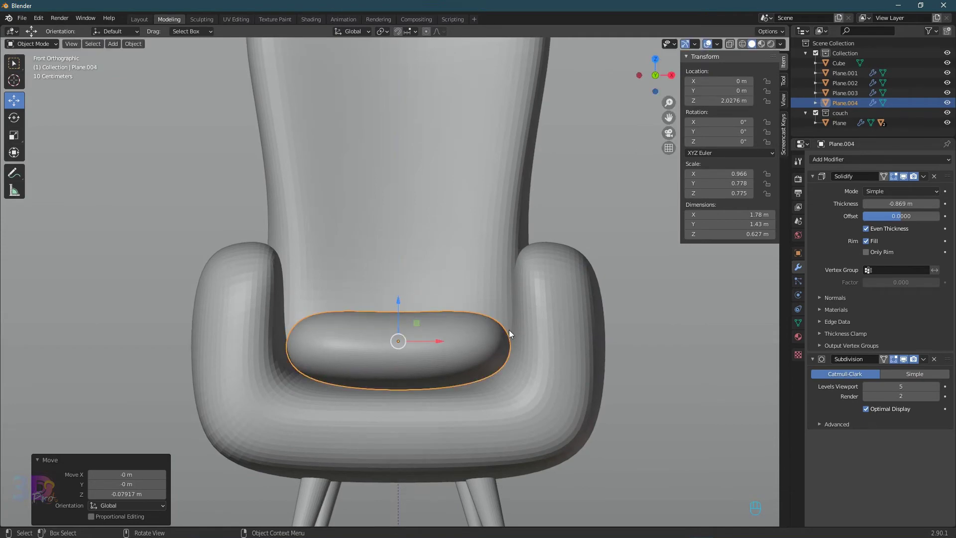
key("KP_7")
middle_click_drag(494, 354, 462, 307)
scroll(461, 306, "down", 3)
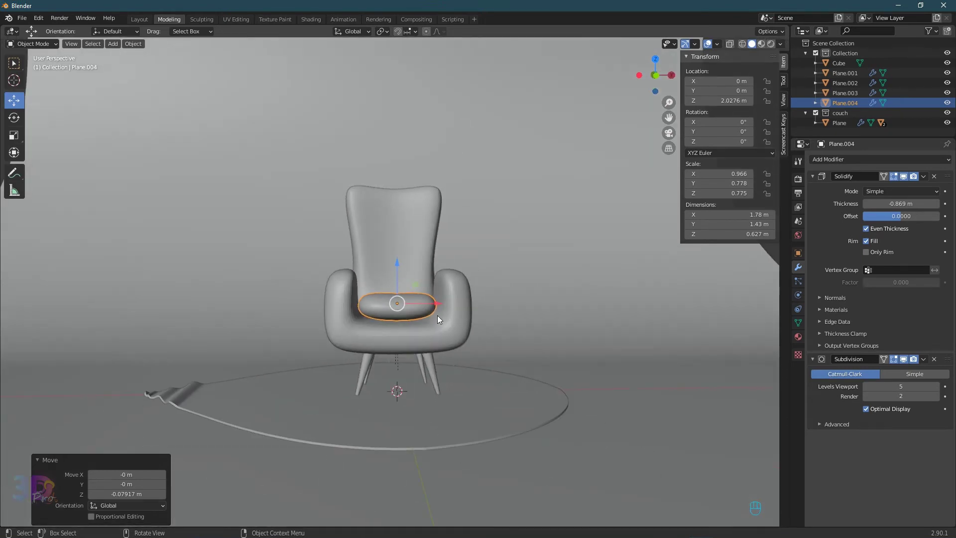
- Create a new material named couch on the armchair body
left_click(397, 203)
key("KP_1")
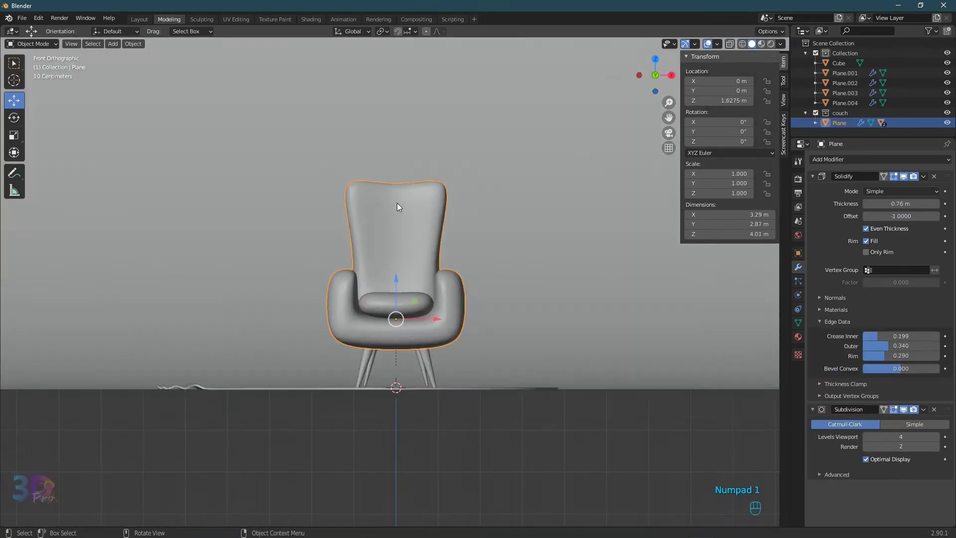
key("KP_Decimal")
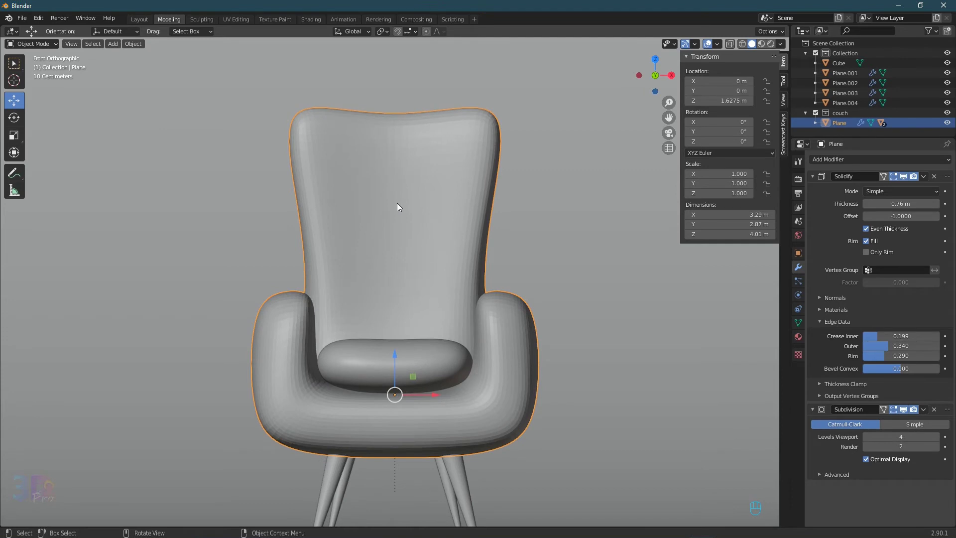
scroll(397, 202, "down", 2)
left_click(798, 336)
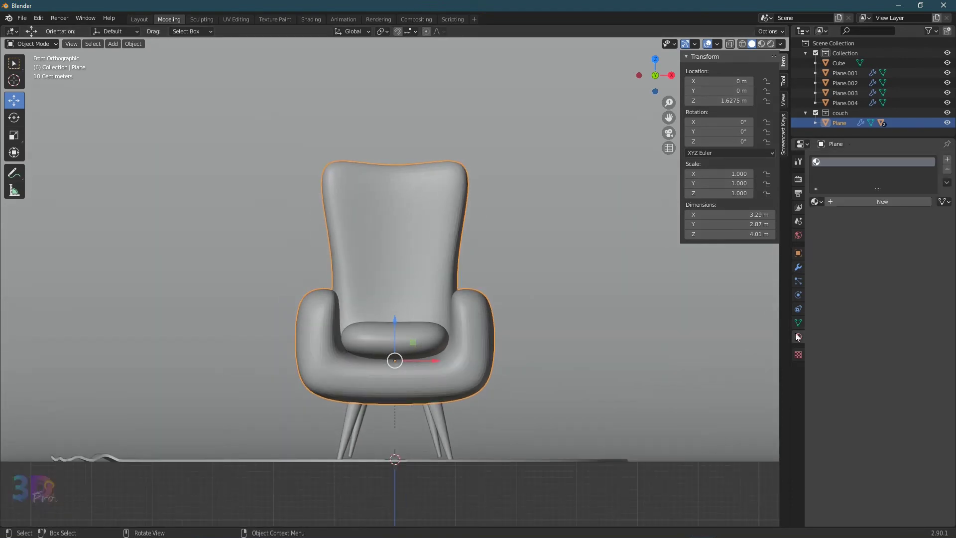
left_click(858, 202)
left_click(857, 203)
type("couch")
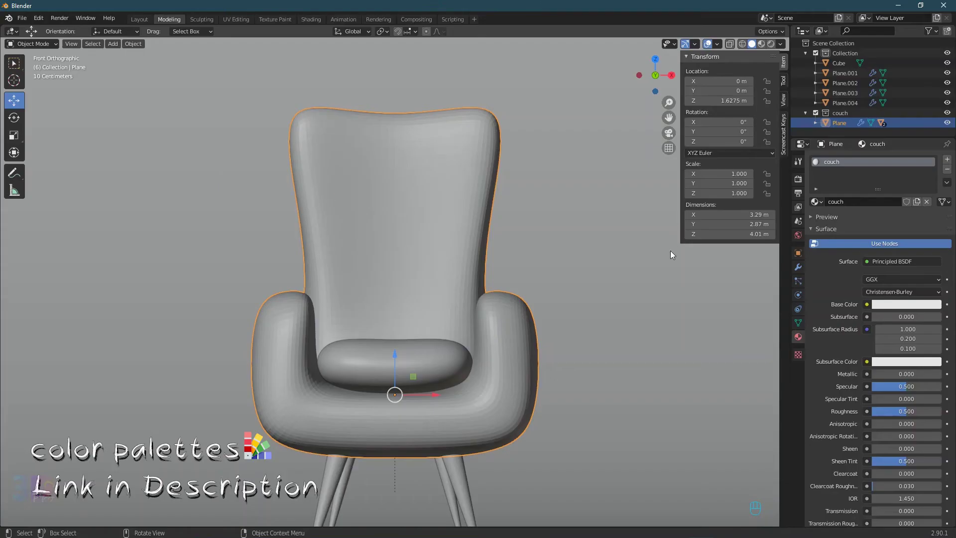
- Set the couch material's base color to the palette's yellow-orange using its hex code
left_click(892, 304)
left_click(904, 261)
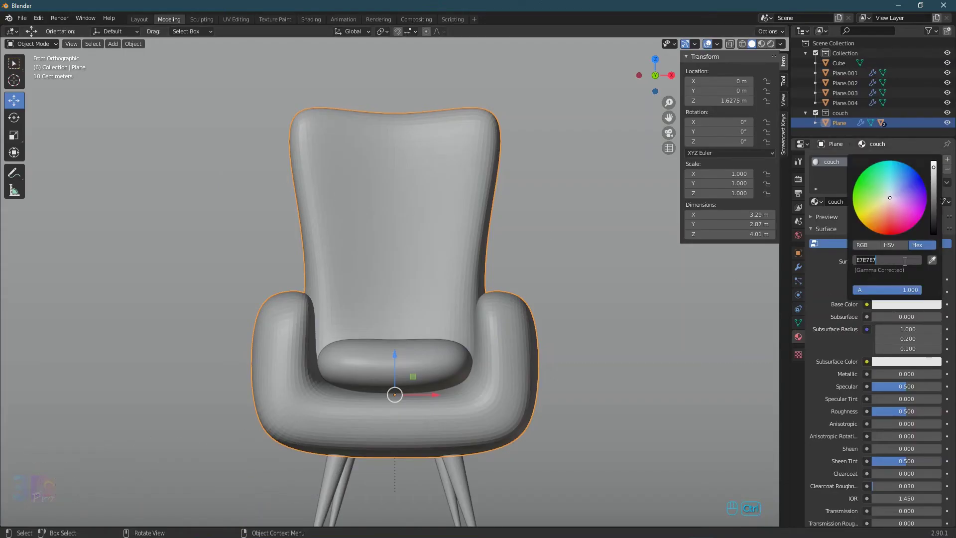
key("Return")
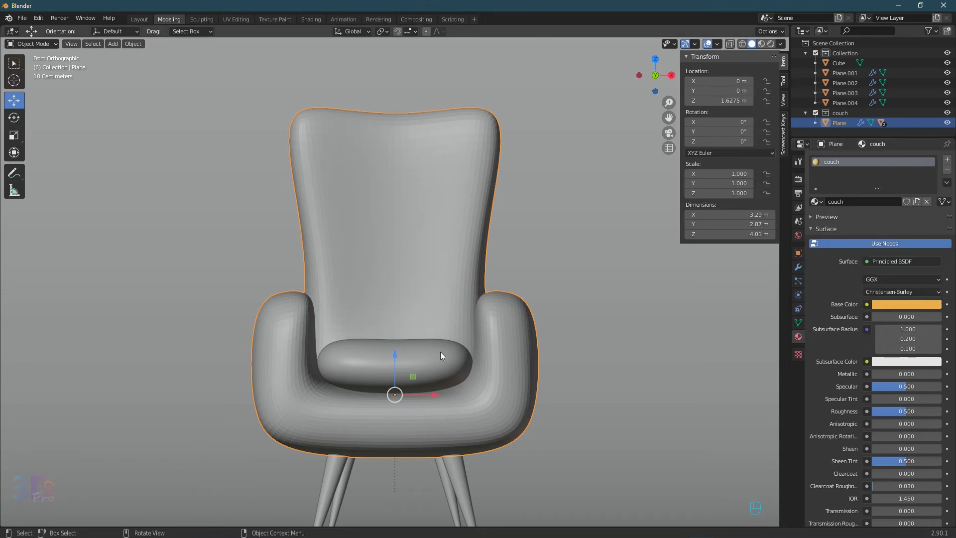
- Assign the existing couch material to the seat cushion
left_click(440, 352)
left_click(815, 201)
left_click(829, 217)
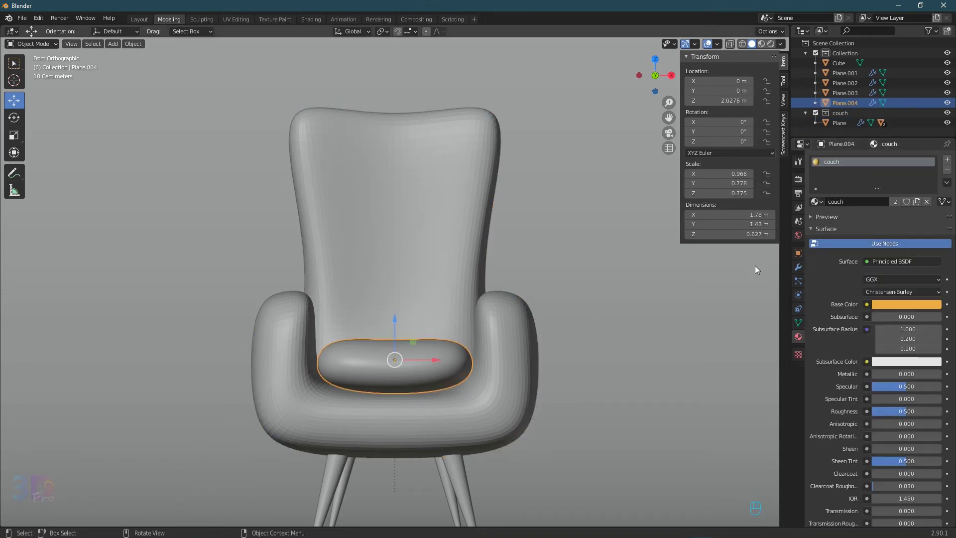
- Create a new material named legs on the armchair's front legs
scroll(593, 310, "down", 1)
scroll(594, 310, "down", 1)
left_click(442, 411)
left_click(874, 201)
double_click(875, 201)
type("le")
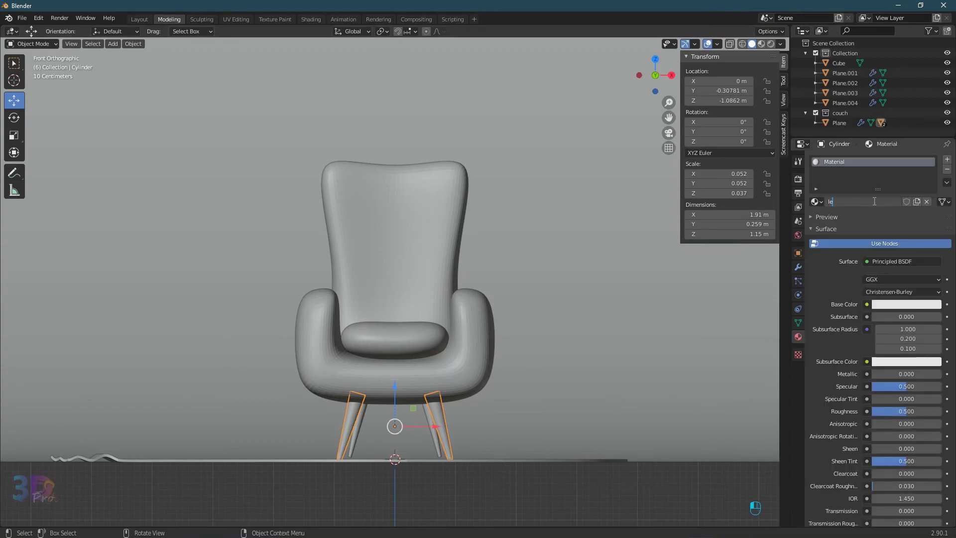
type("gs")
key("Return")
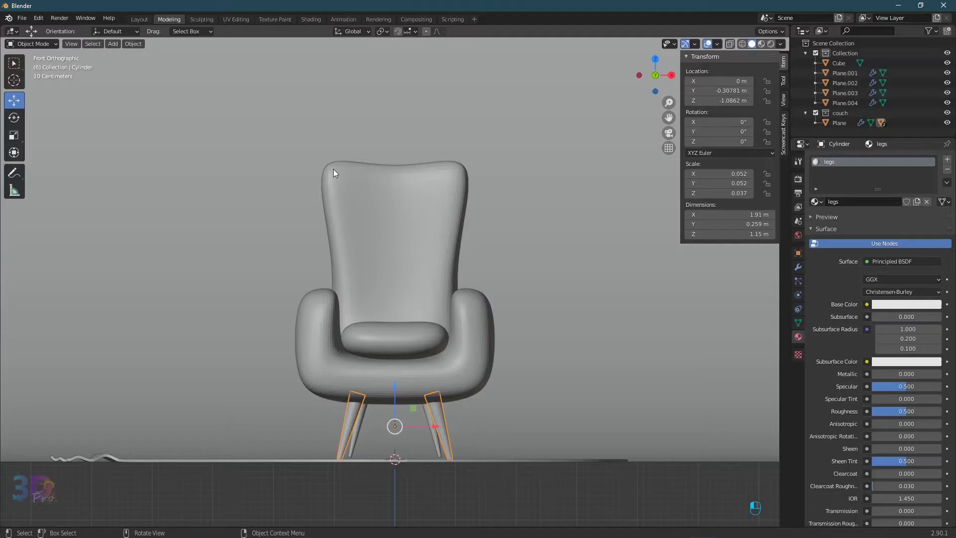
- Set the legs material's base color to the palette's rust orange by pasting its hex code
left_click(895, 304)
left_click(886, 259)
key("ctrl+v")
key("Return")
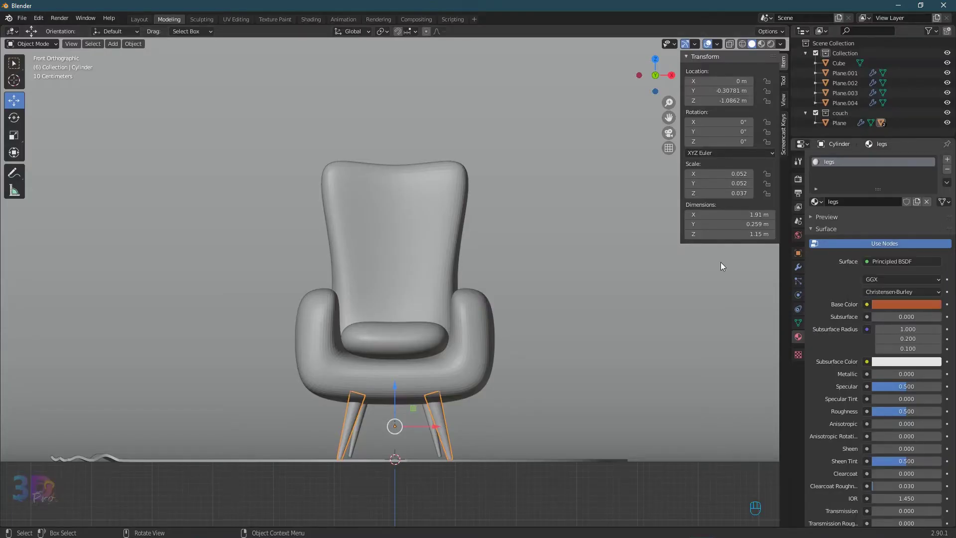
- Assign the existing legs material to the armchair's rear legs
left_click(421, 414)
left_click(816, 201)
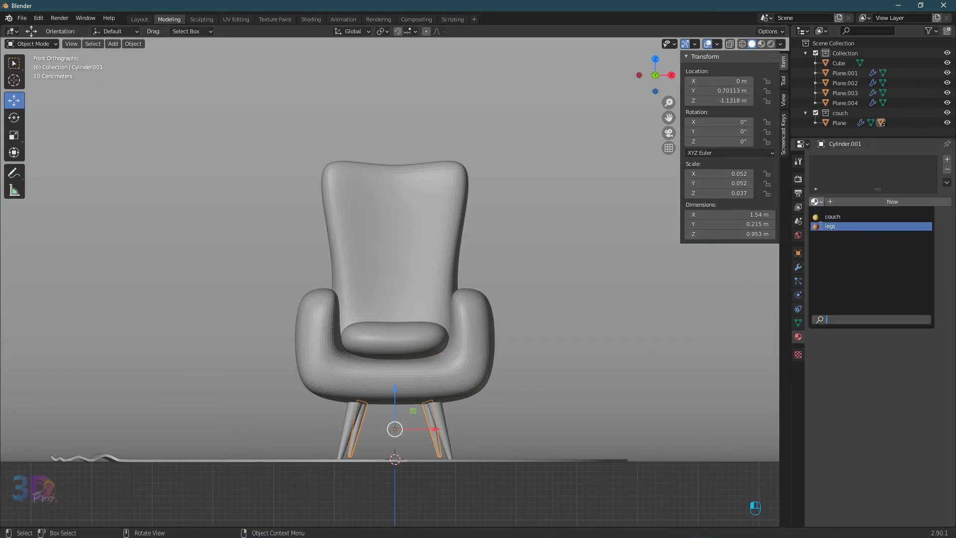
left_click(820, 225)
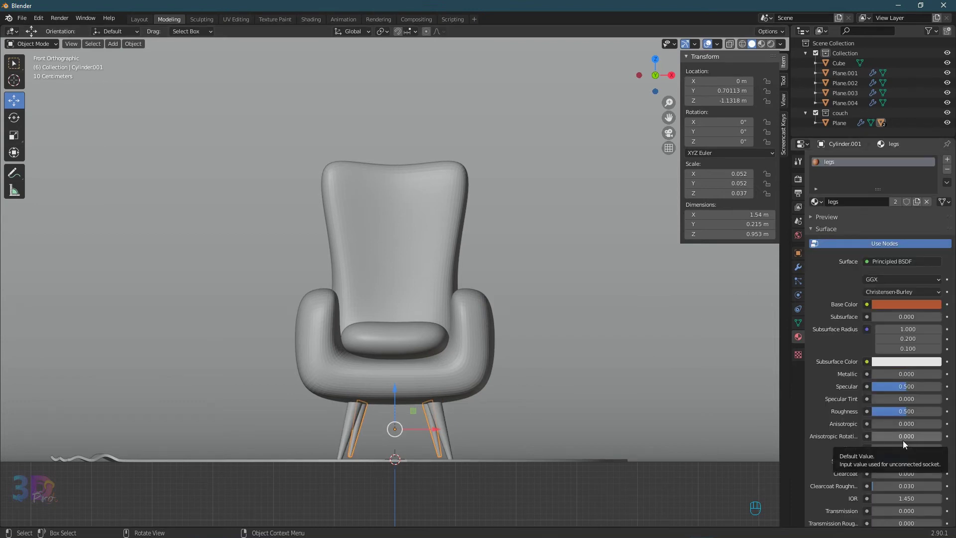
- Create a material named background on the studio backdrop and give it a light off-white base color by hex code
left_click(582, 458)
left_click(840, 201)
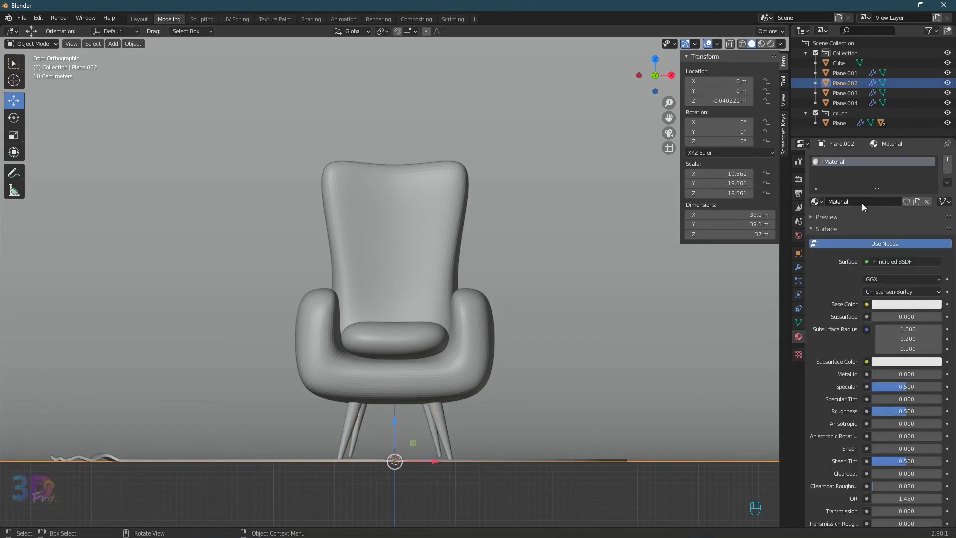
double_click(862, 202)
type("backgrou")
type("nd")
key("Return")
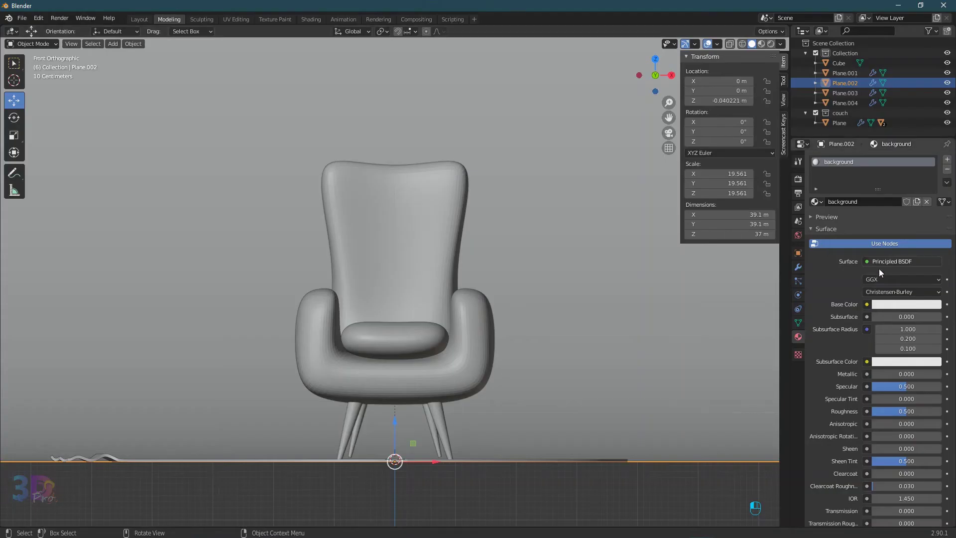
left_click(904, 303)
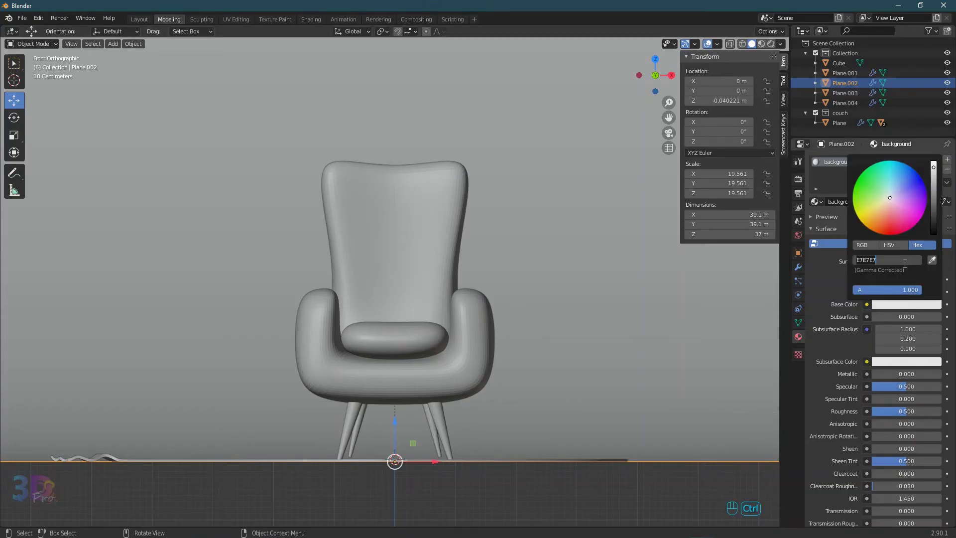
key("Return")
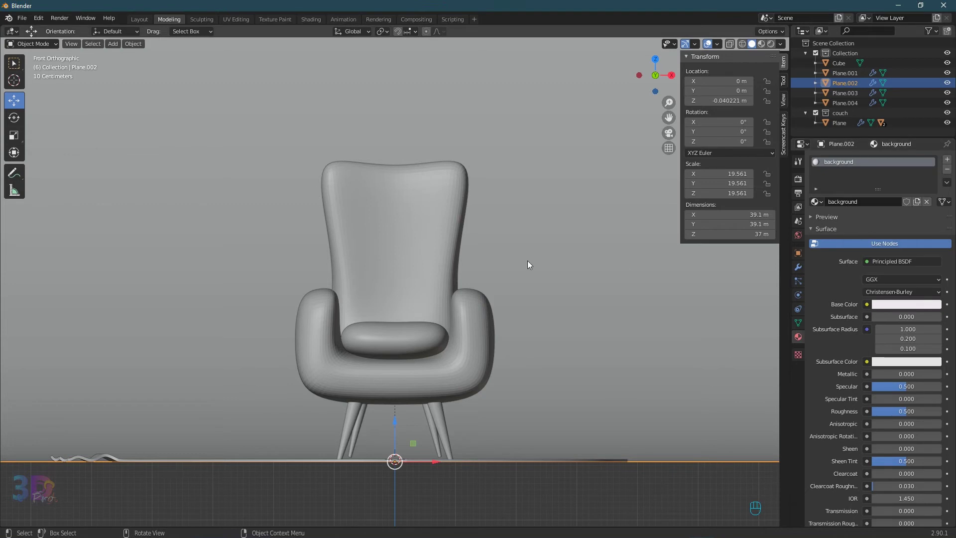
- Select the rug and, in the Shading workspace, create a new material for it named bottom plane
left_click(506, 461)
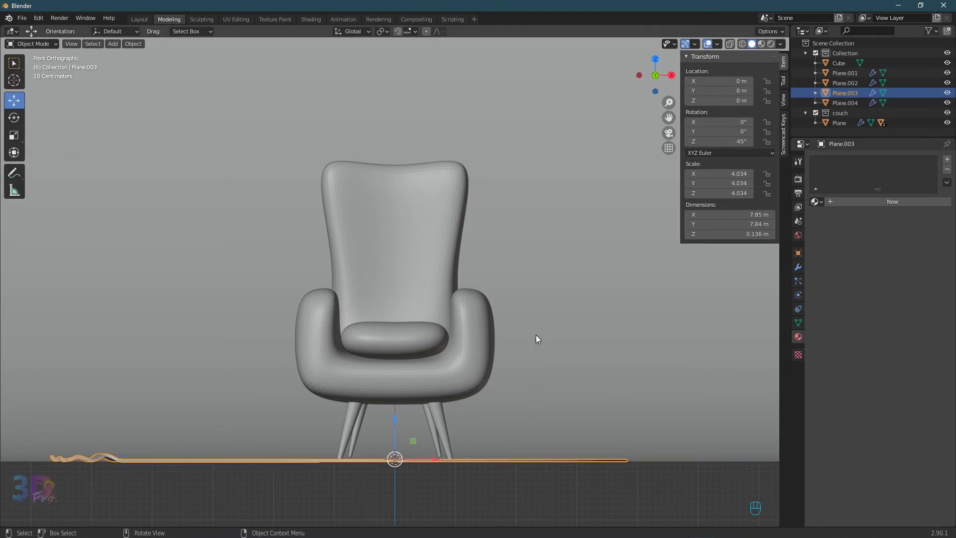
left_click(316, 19)
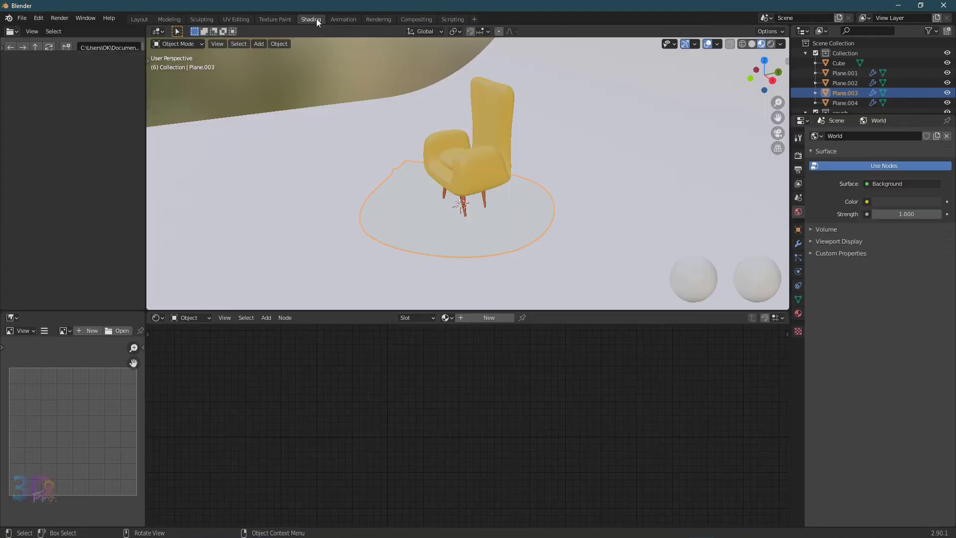
scroll(471, 207, "up", 5)
middle_click_drag(467, 220, 512, 207)
left_click(798, 313)
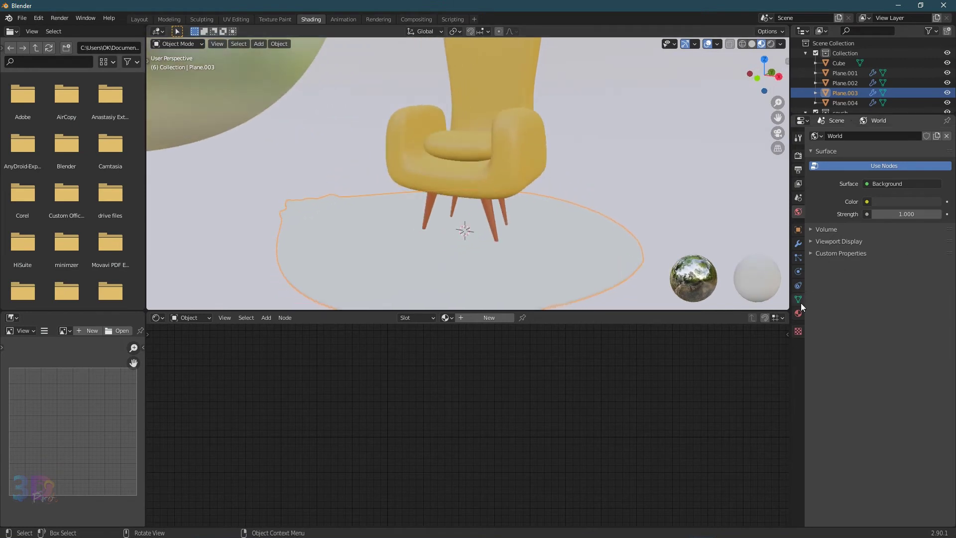
left_click(870, 177)
type("bot")
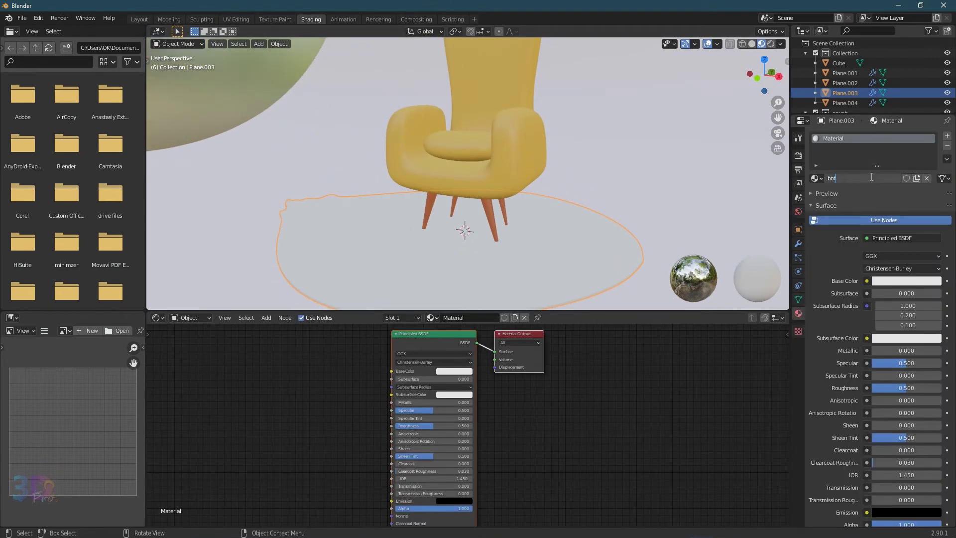
type("tom plane")
key("Return")
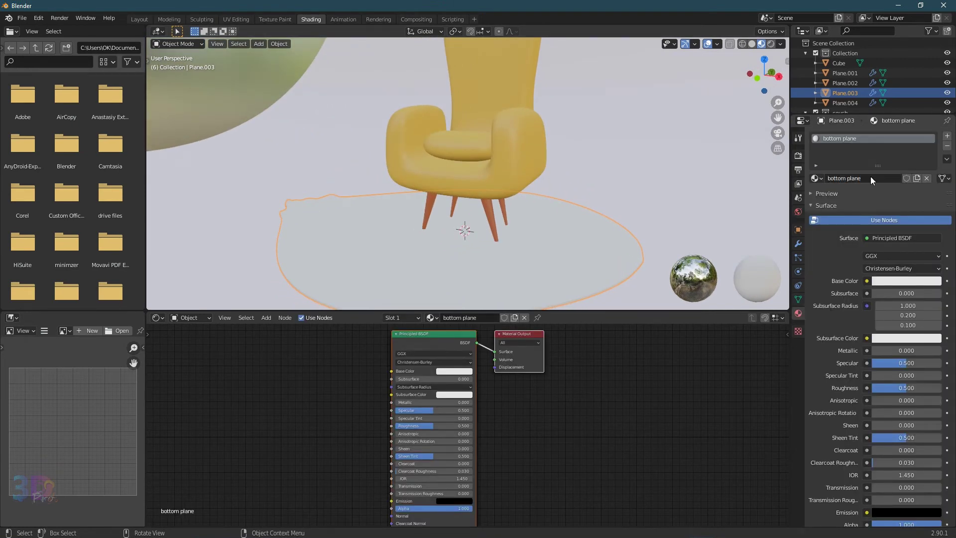
- Add a ColorRamp node to the rug's material and connect its Color output to the Principled BSDF's Base Color
scroll(498, 423, "up", 2)
middle_click_drag(498, 423, 584, 435)
scroll(583, 435, "up", 1)
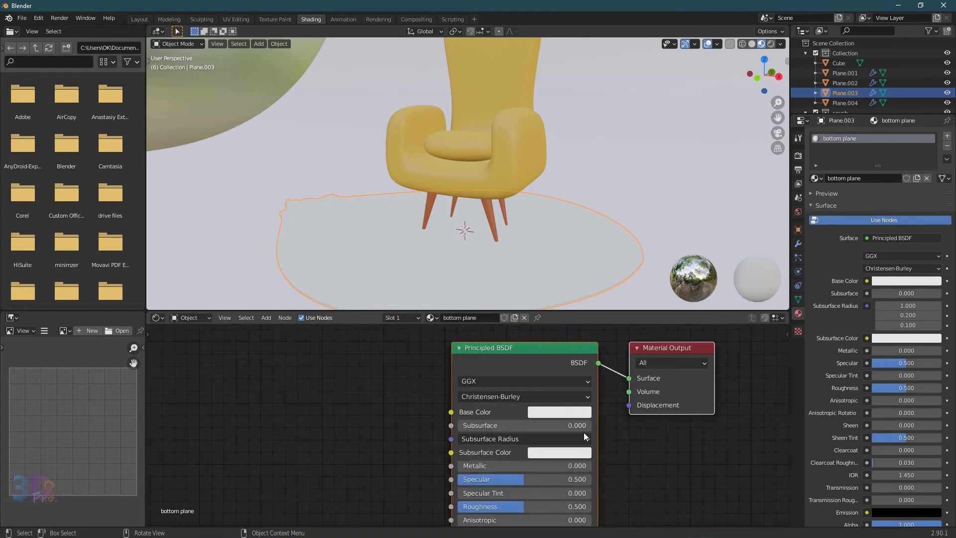
middle_click_drag(287, 387, 361, 385)
key("shift+a")
type("color")
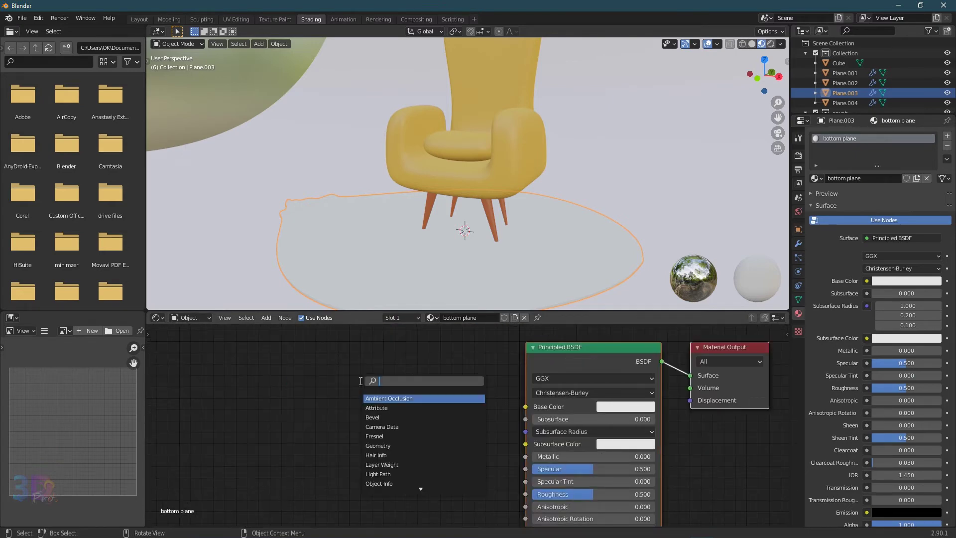
key("Down")
key("Return")
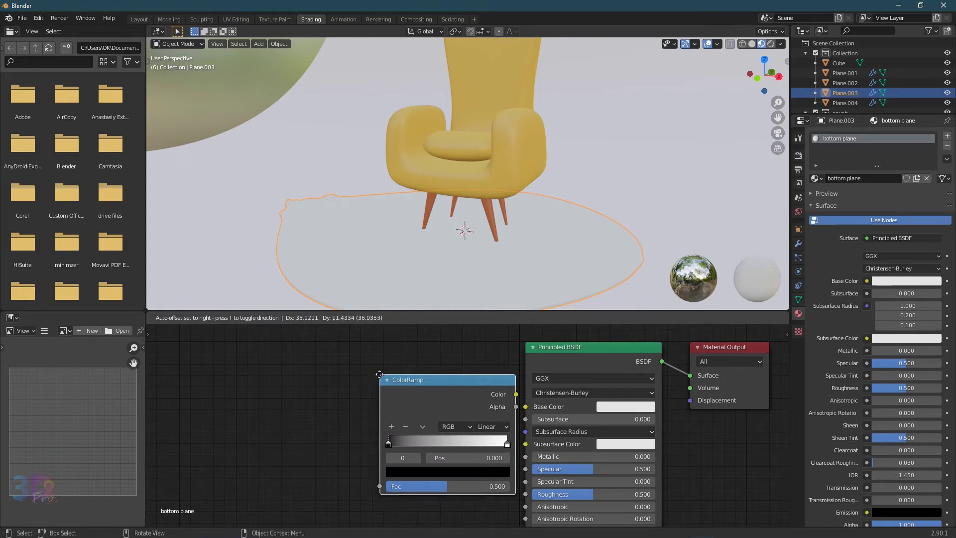
left_click(356, 370)
left_click_drag(490, 389, 525, 406)
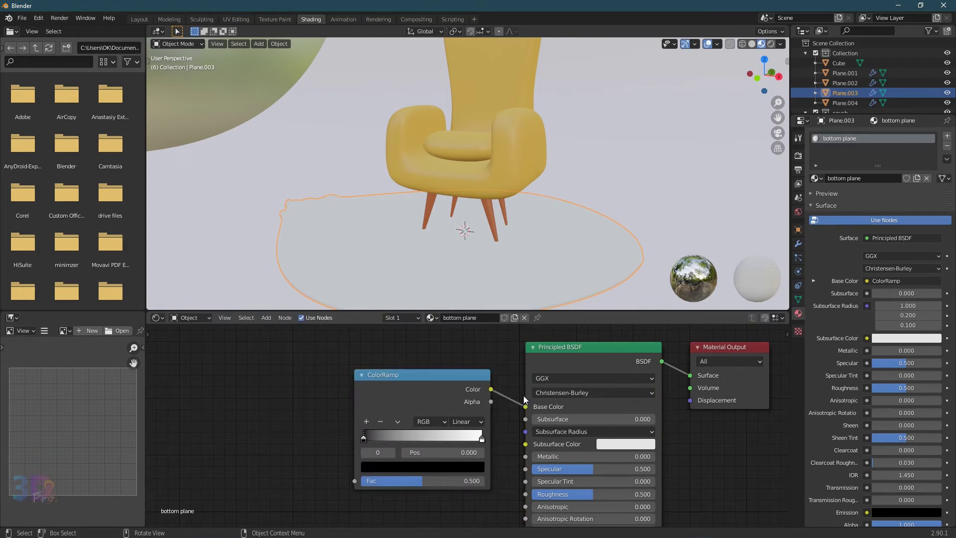
middle_click_drag(563, 369, 708, 369)
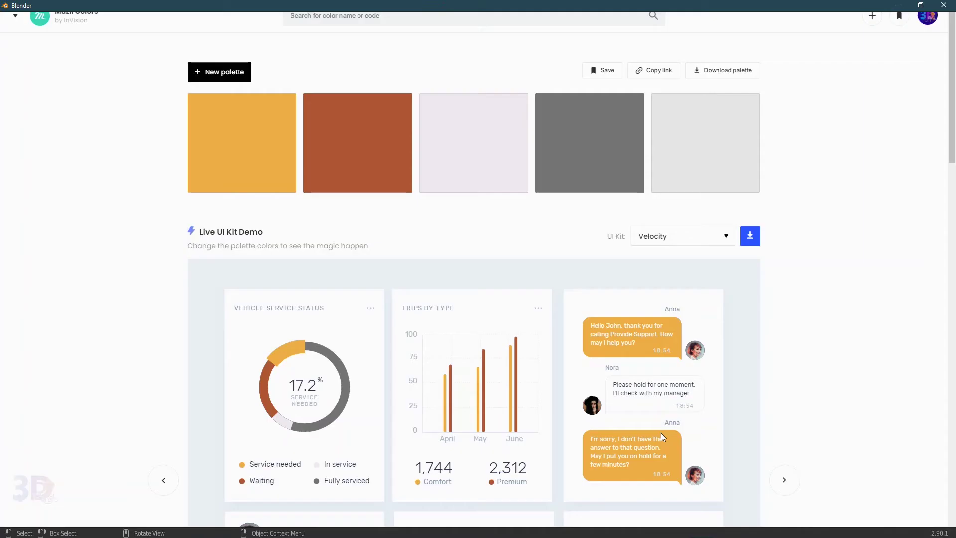
- Copy the dark grey hex code from the web color palette and apply it to the ColorRamp's end stop
left_click(571, 172)
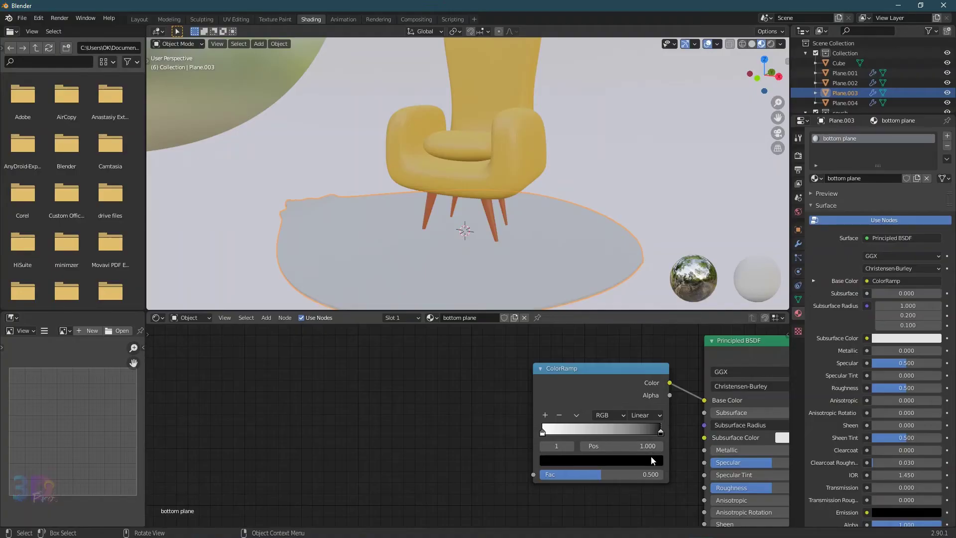
left_click(650, 457)
left_click(615, 410)
key("ctrl+v")
key("Return")
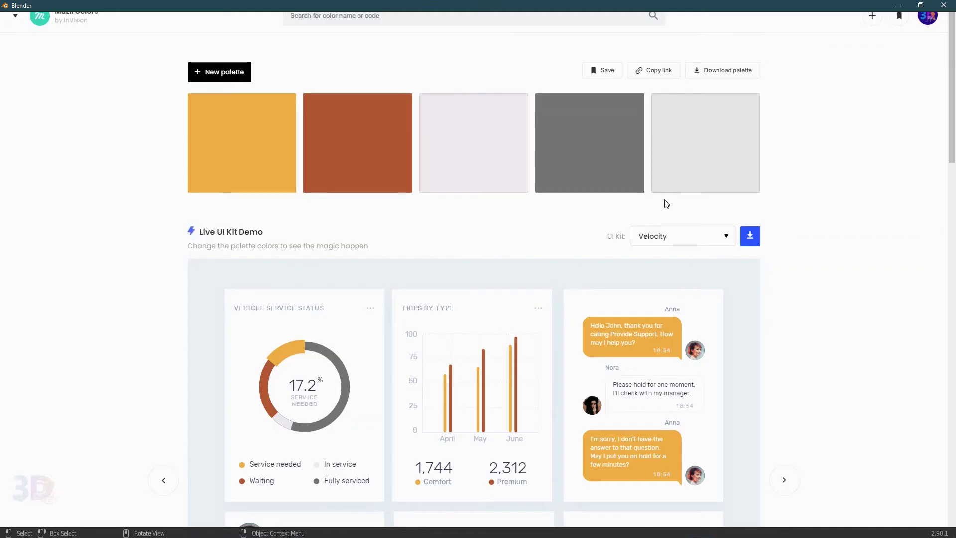
- Give the ColorRamp's first stop the palette's light grey #e7e7e7 and move that stop to position 0.500
left_click(683, 171)
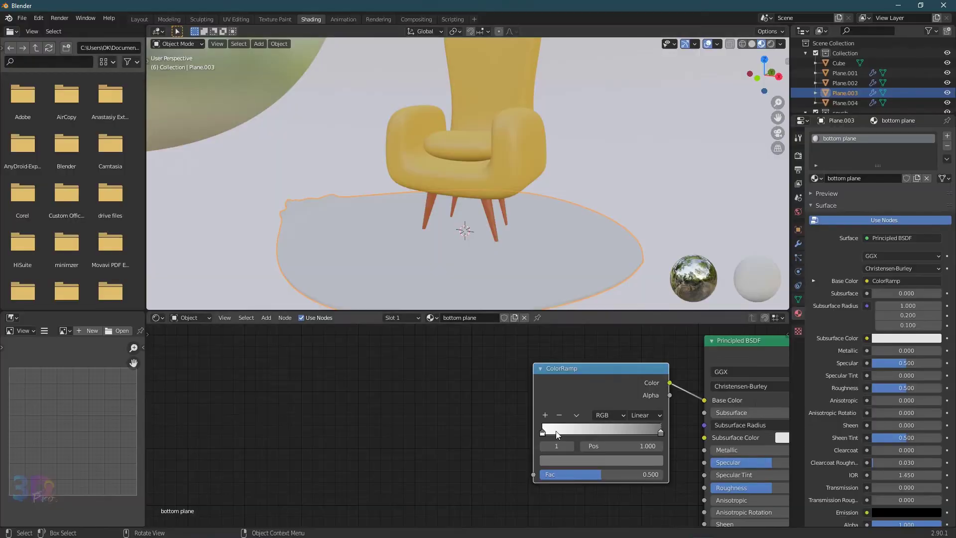
left_click(548, 432)
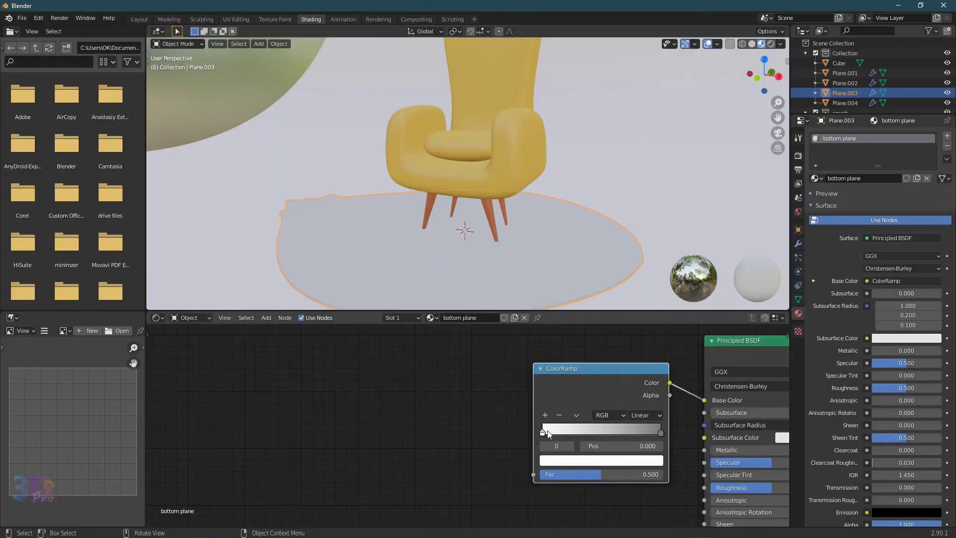
left_click(550, 461)
left_click(596, 409)
key("ctrl+v")
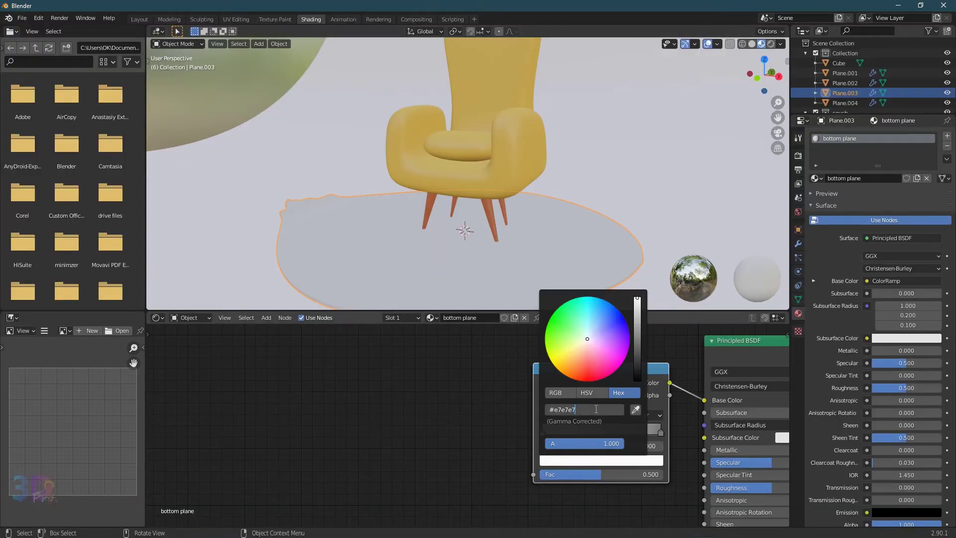
key("Return")
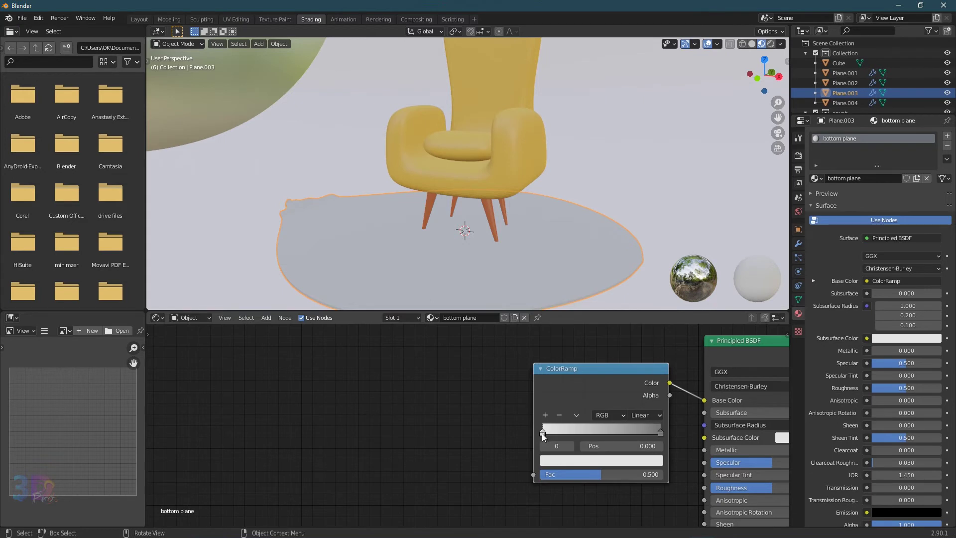
left_click_drag(545, 431, 598, 430)
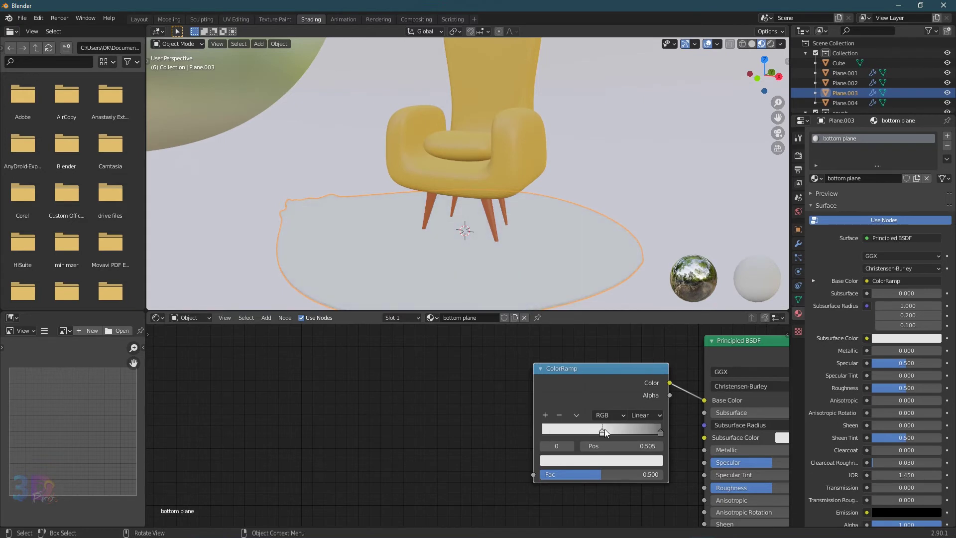
- Add a Noise Texture node and connect its Color output to the ColorRamp's Fac input
key("shift+a")
left_click(432, 421)
type("noi")
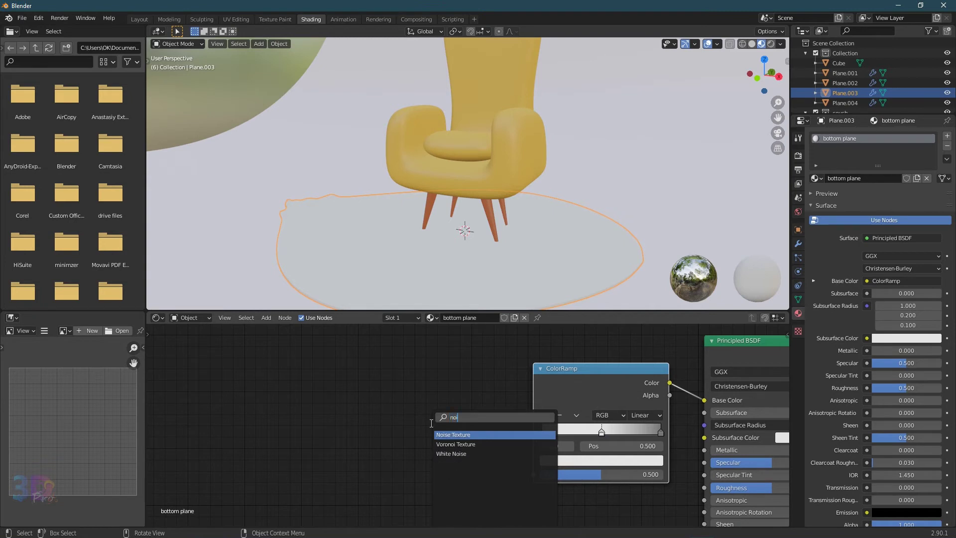
key("Return")
left_click(407, 424)
left_click_drag(482, 394, 534, 474)
- Set the Noise Texture's scale to 6.8, detail to 1.9, roughness to 1 and distortion to -4.9
left_click(449, 437)
type("5.0")
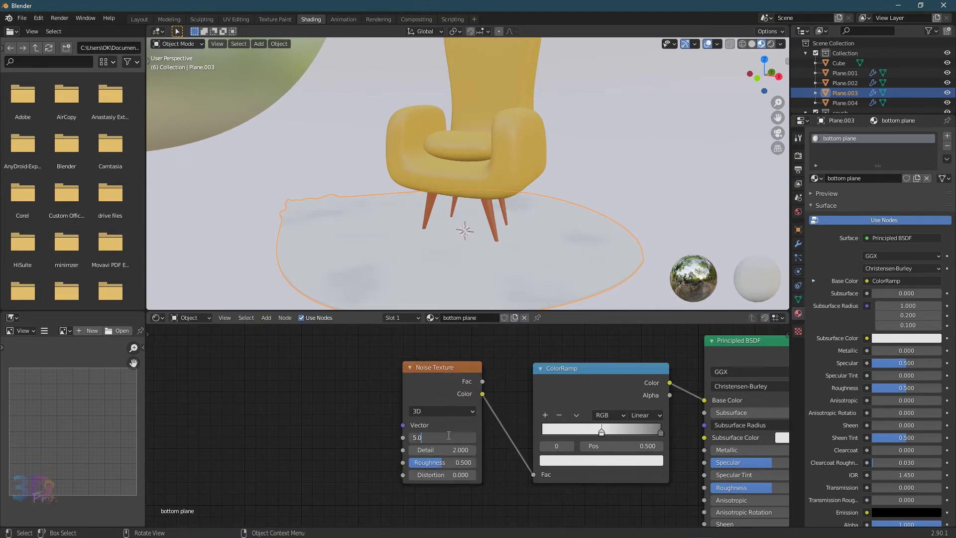
key("ctrl+a")
type("6.8")
key("Tab")
type("1.9")
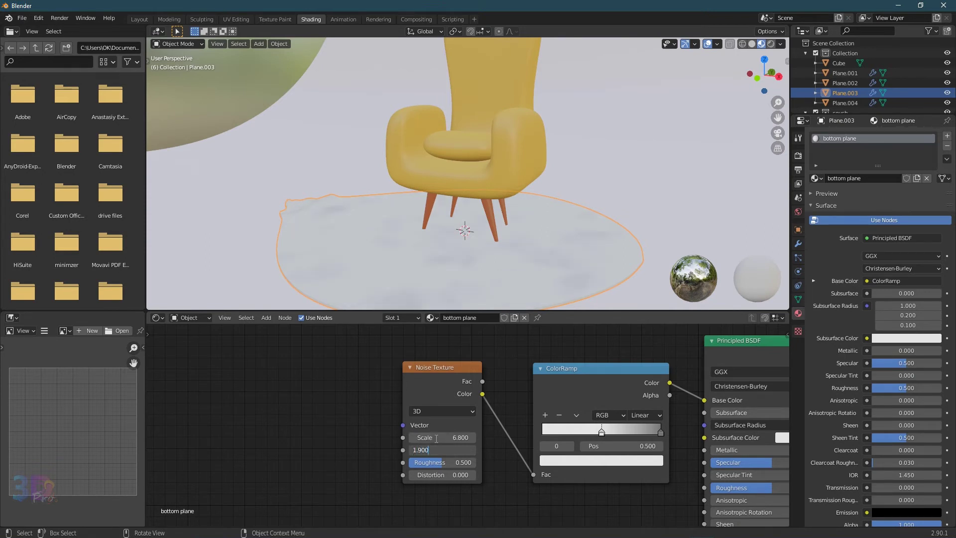
key("Tab")
type("1")
key("Tab")
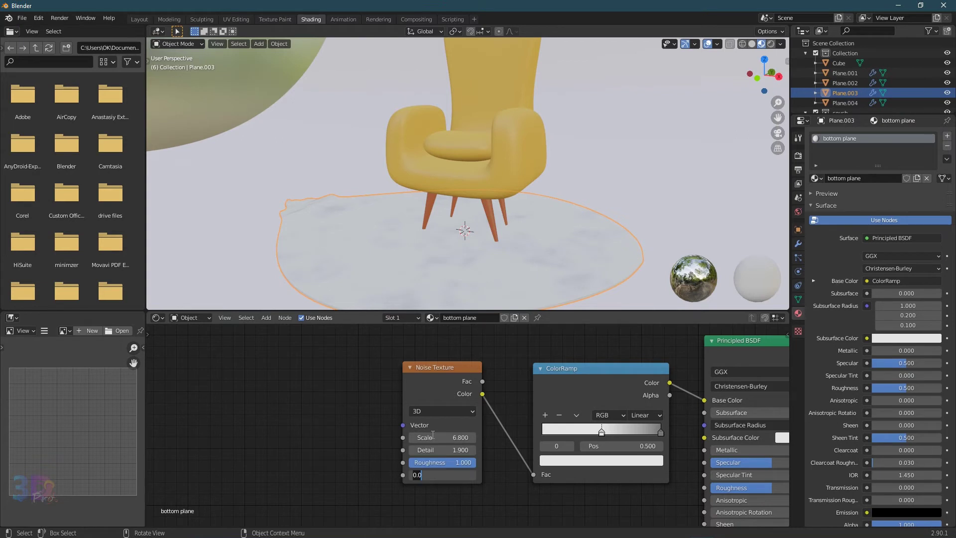
type("-4.900")
key("Return")
- Add a Mapping node and connect its Vector output to the Noise Texture's Vector input
key("shift+a")
left_click(326, 403)
type("map")
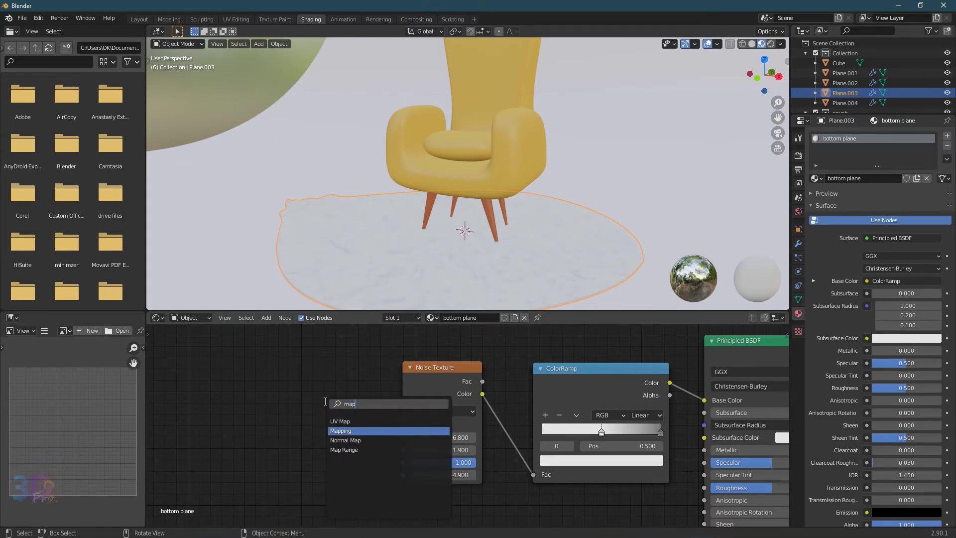
key("Return")
left_click(276, 519)
left_click_drag(356, 341, 403, 424)
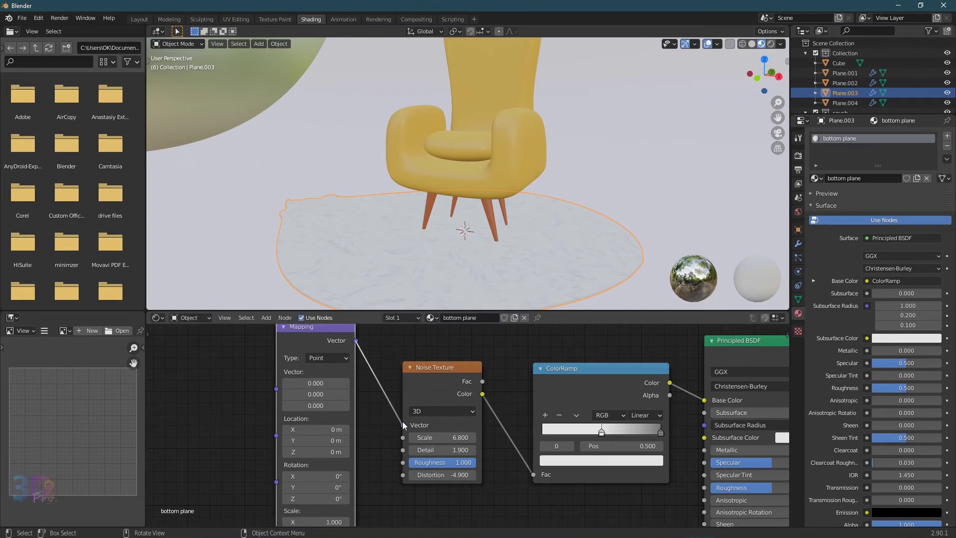
- Reposition the Mapping node and set its scale to 0.490 in X and 0.550 in Y
left_click(318, 320)
left_click_drag(324, 329, 335, 304)
double_click(339, 496)
type("0.490")
key("Tab")
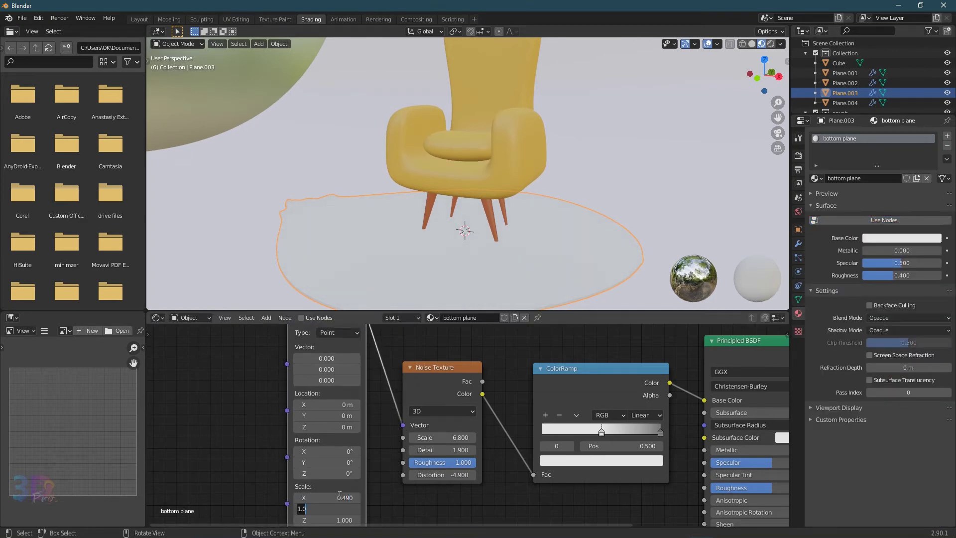
type("0.550")
key("Tab")
key("Return")
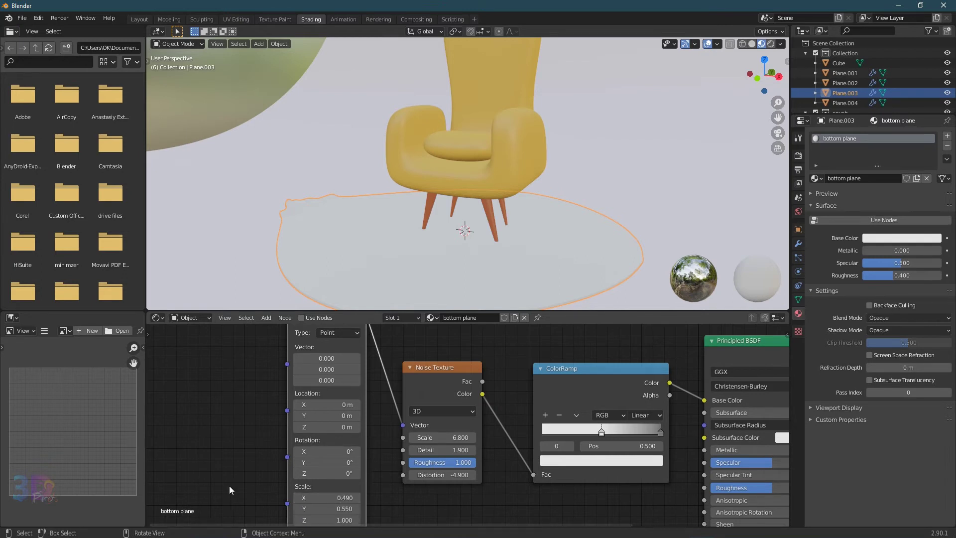
- Add a Texture Coordinate node and connect its UV output to the Mapping node's Vector input
key("shift+a")
left_click(205, 422)
type("tex")
key("Return")
left_click(175, 348)
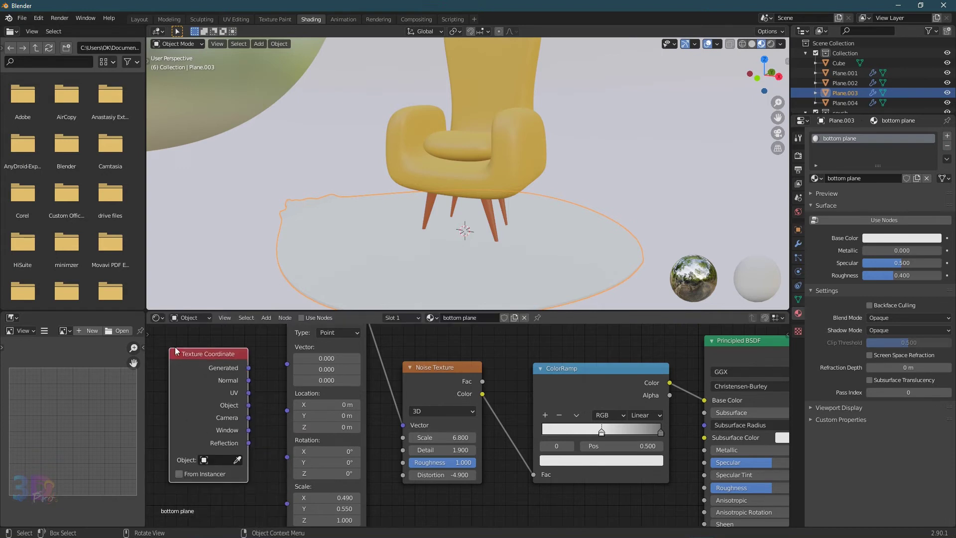
left_click_drag(249, 392, 282, 366)
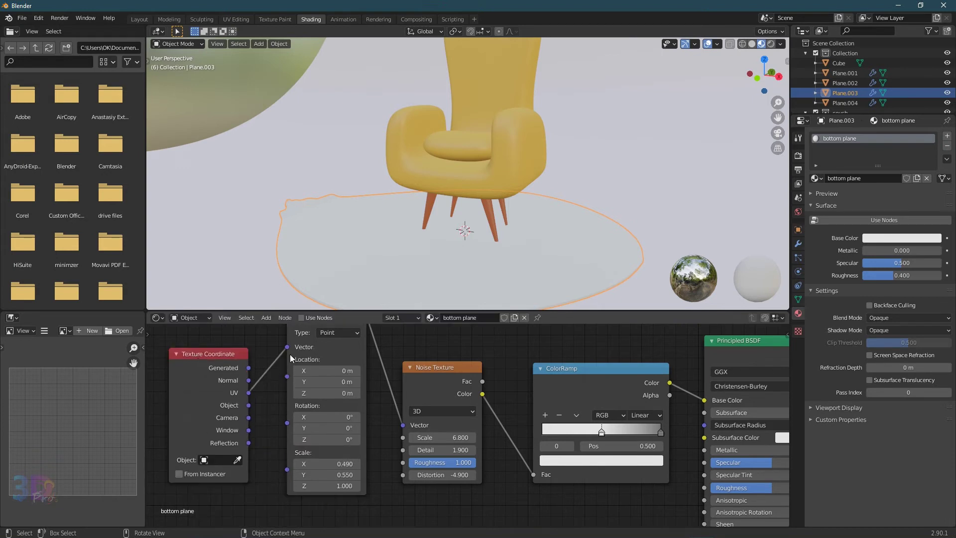
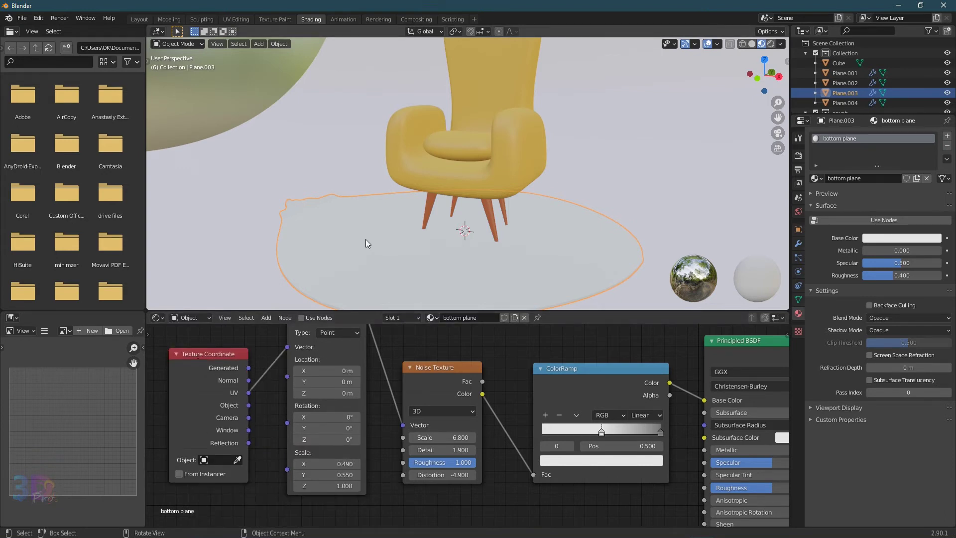
- Return to the Layout workspace and display the scene with Material Preview shading
left_click(148, 18)
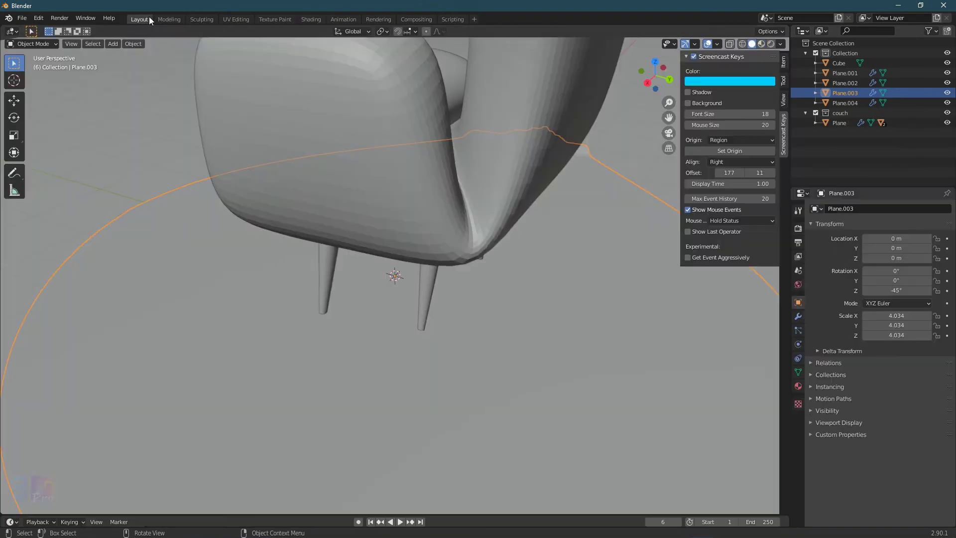
scroll(349, 186, "down", 5)
middle_click_drag(360, 224, 485, 232)
left_click(762, 44)
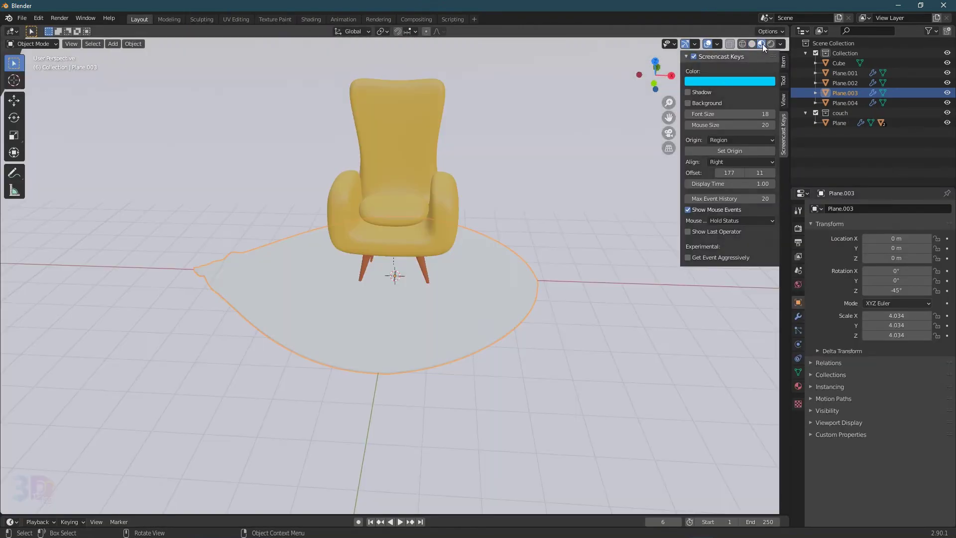
scroll(473, 211, "up", 5)
mouse_move(426, 266)
middle_mouse_down()
mouse_move(412, 285)
mouse_move(425, 282)
middle_mouse_up()
scroll(413, 286, "down", 5)
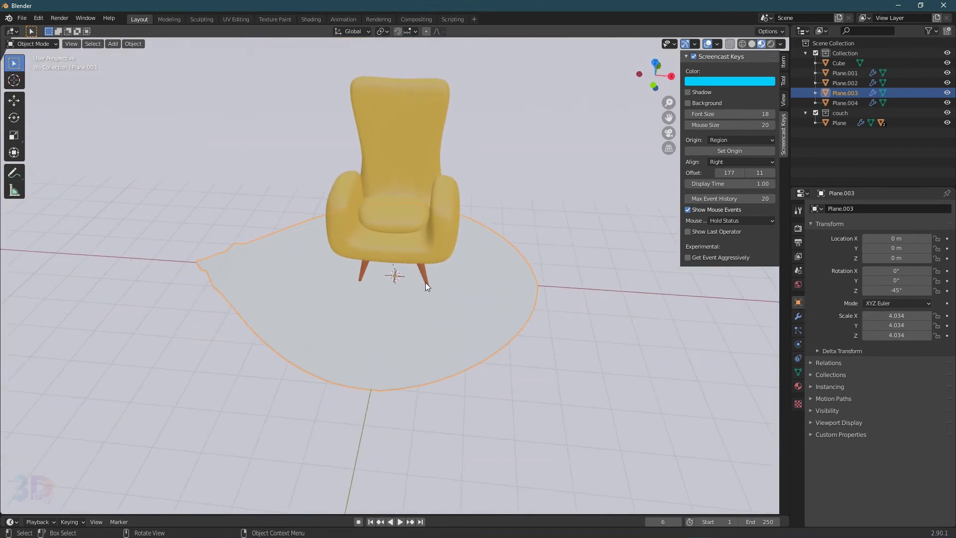
scroll(425, 282, "down", 1)
scroll(426, 282, "down", 2)
middle_click_drag(425, 282, 401, 282)
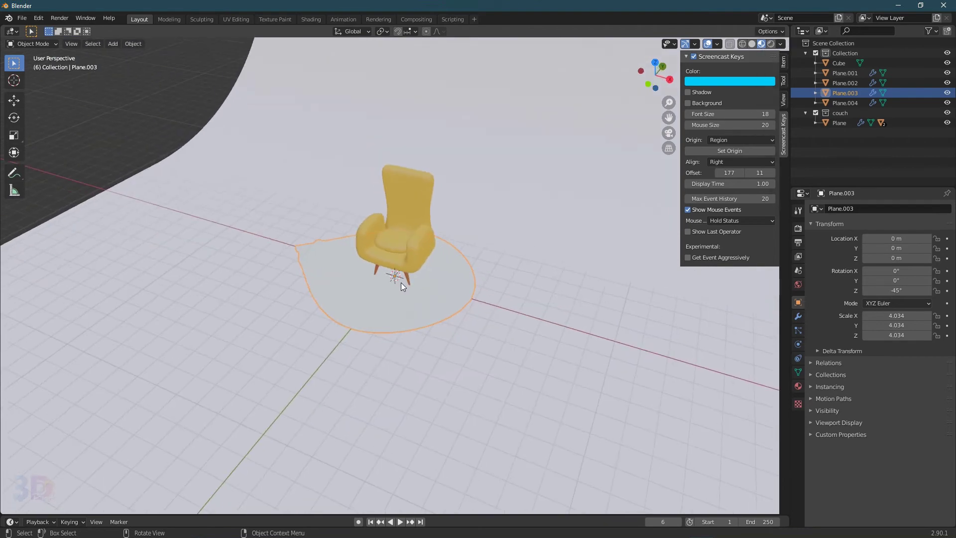
- Select the armchair and set its couch material's specular to 0, roughness to 1 and sheen tint to 0
left_click(423, 188)
key("KP_1")
key("KP_Decimal")
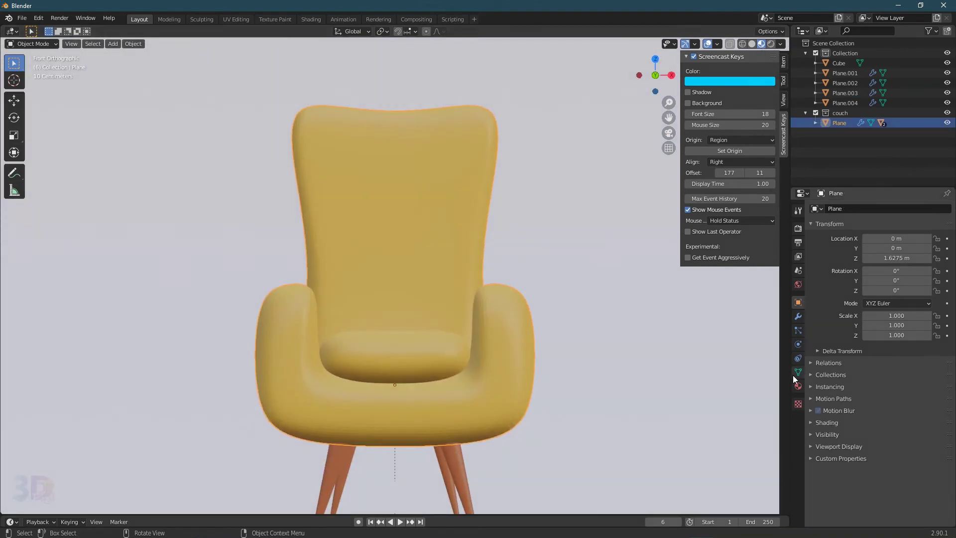
left_click(798, 385)
left_click(783, 63)
left_click_drag(903, 410, 866, 409)
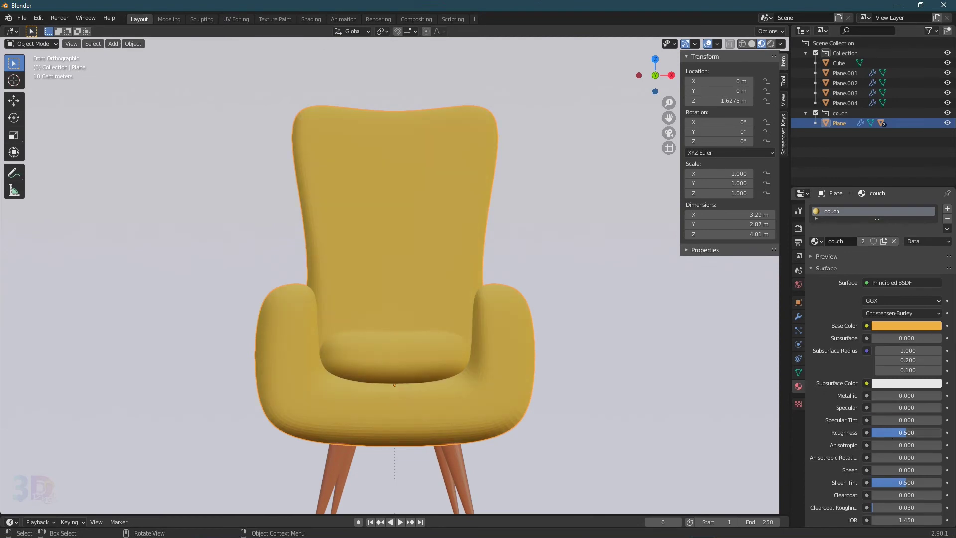
left_click_drag(905, 433, 942, 433)
left_click_drag(910, 482, 869, 483)
- Reduce the legs material's specular and sheen tint to the minimum and raise its roughness to the maximum
left_click(485, 470)
left_click_drag(905, 408, 942, 433)
left_click_drag(907, 482, 872, 485)
- Set the studio backdrop's background material to specular 0, roughness 1 and sheen tint 0
scroll(575, 303, "down", 2)
left_click(574, 303)
left_click_drag(905, 407, 869, 408)
left_click_drag(905, 432, 943, 433)
left_click_drag(907, 482, 872, 482)
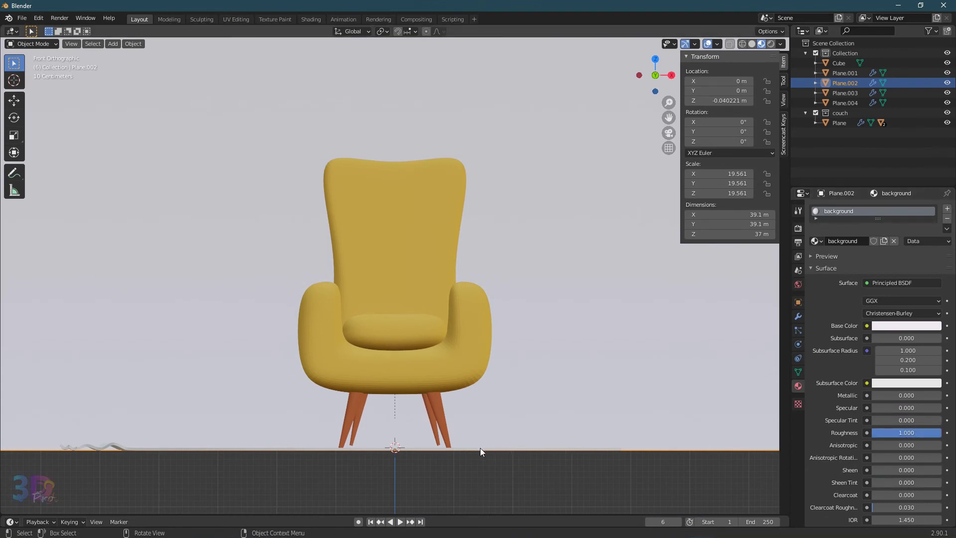
- Turn the nodes of the rug's material back on and reselect the armchair
left_click(485, 448)
middle_click_drag(406, 214, 381, 253)
left_click(420, 226)
key("KP_1")
scroll(420, 226, "up", 2)
scroll(421, 226, "down", 4)
- Add an area light at X 0.0445 m, Y -11.732 m, Z 4.652 m, rotated 90° about X
key("shift+a")
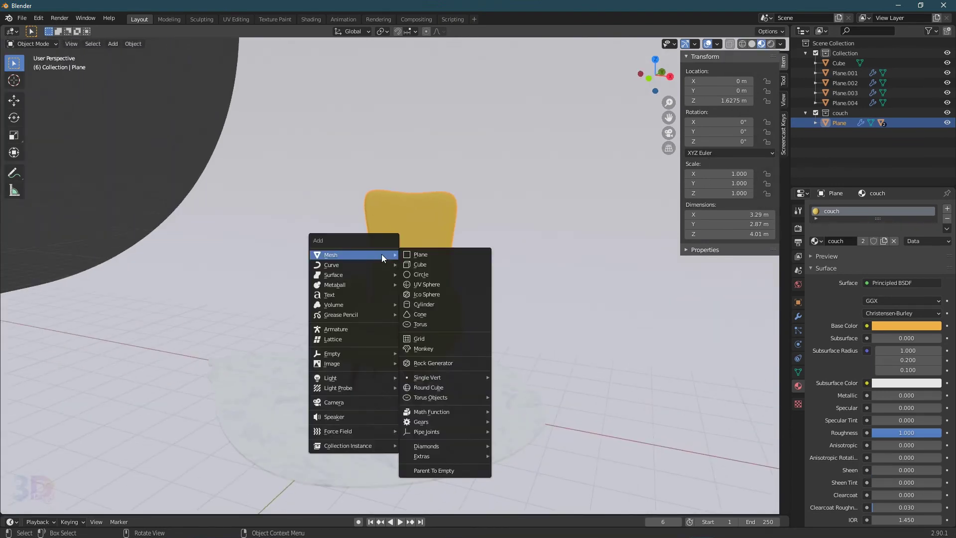
mouse_move(375, 377)
left_click(417, 407)
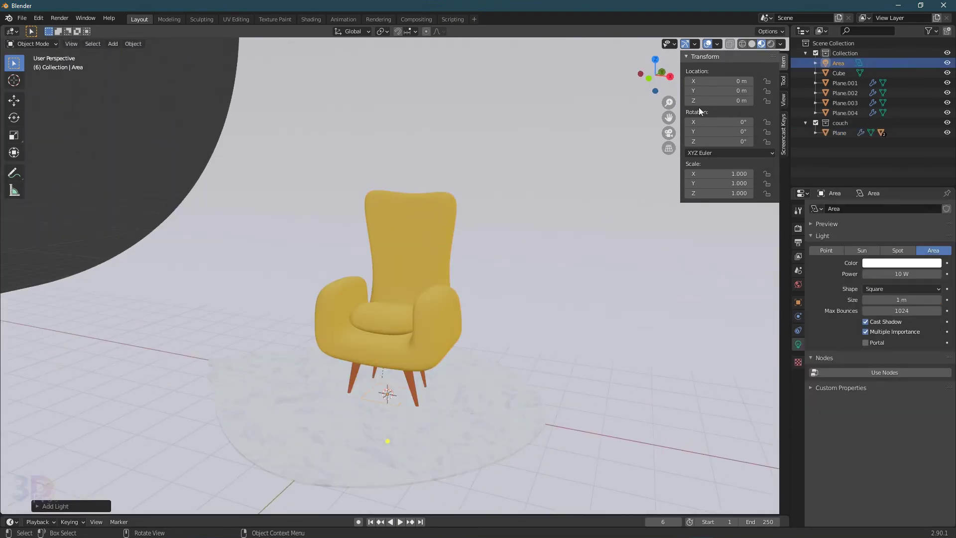
left_click(710, 83)
type("0.0445")
key("Tab")
type("-11.732")
key("Tab")
type("4.652")
key("Tab")
type("90")
key("Return")
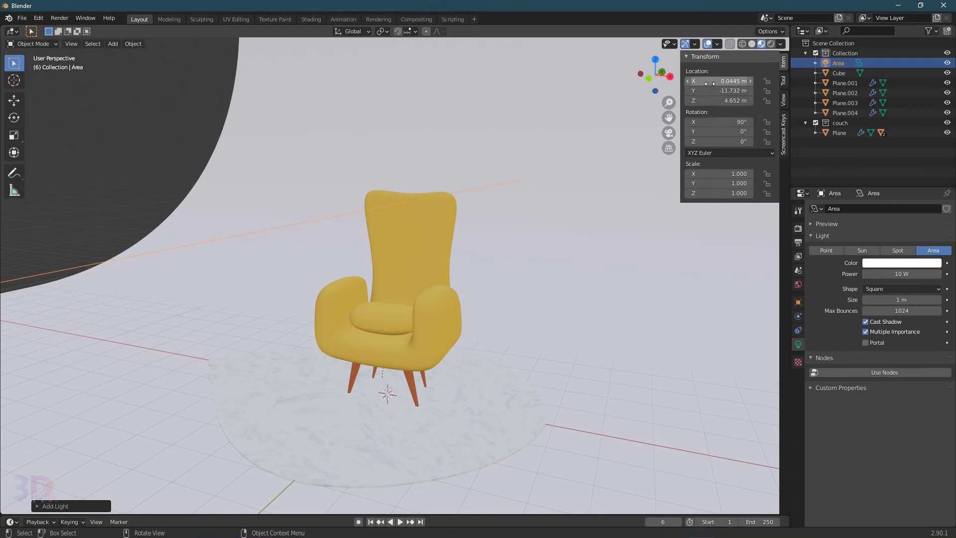
- Scale the area light to 4.803 on the X, Y and Z axes
left_click(726, 172)
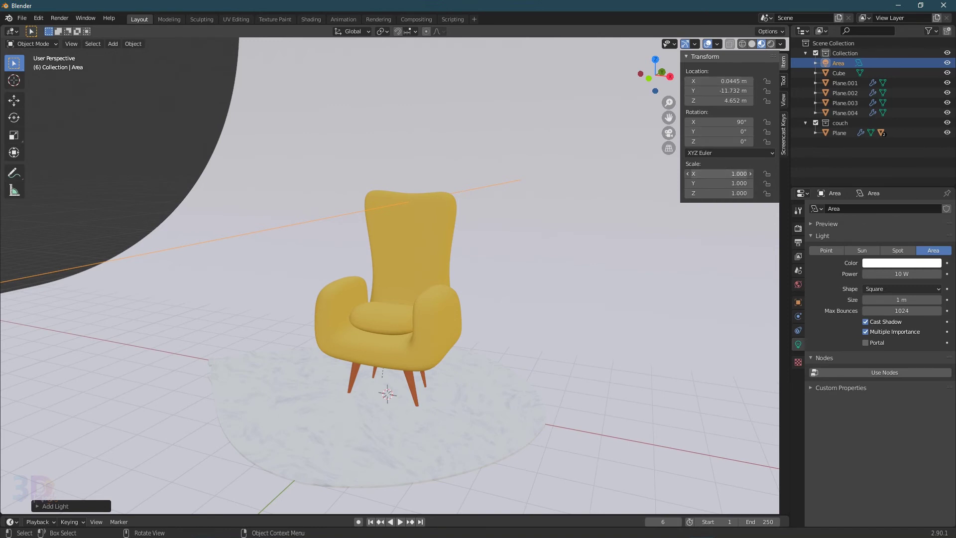
type("4.803")
key("Tab")
type("4.803")
key("Tab")
type("4.803")
key("Return")
- Set the area light's power to 200 W and turn off its shadow casting
left_click(897, 275)
type("2")
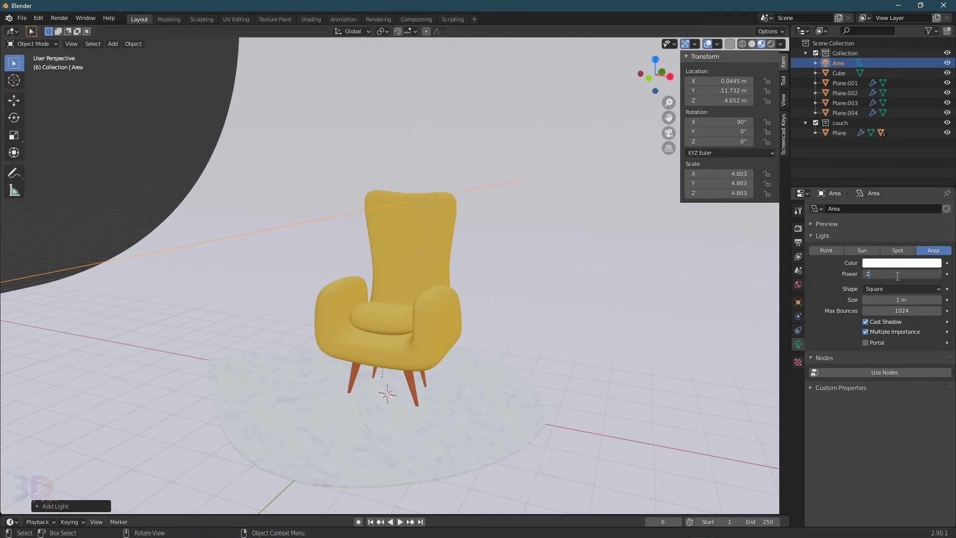
type("00")
key("Return")
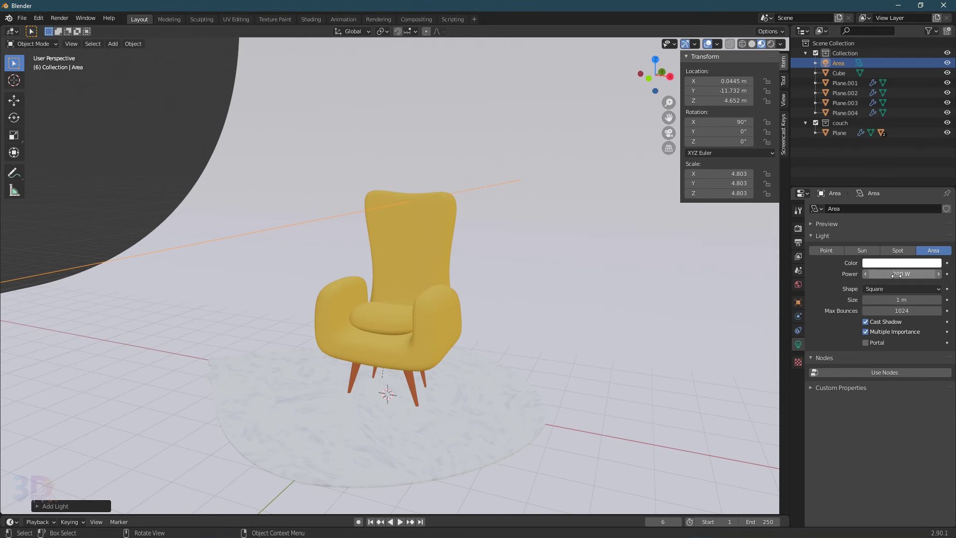
left_click(876, 322)
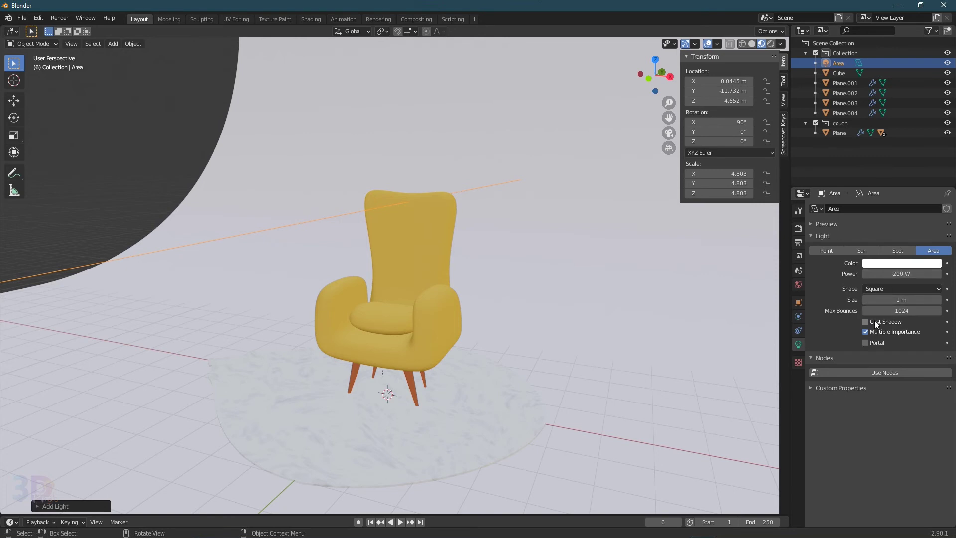
- Set the size of the square area light to 1.89 m
left_click(897, 300)
type("0.89")
key("Return")
left_click(897, 302)
type("1.89")
key("Return")
- Add a second area light at X 0.0445 m, Y 6.1547 m, Z 16.577 m, rotated 53.8° about X
key("shift+a")
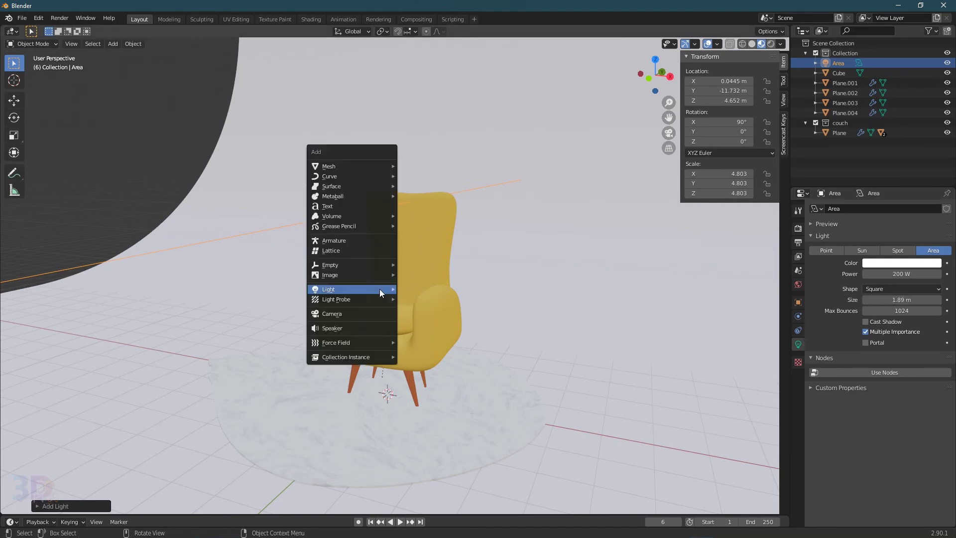
mouse_move(379, 289)
left_click(418, 322)
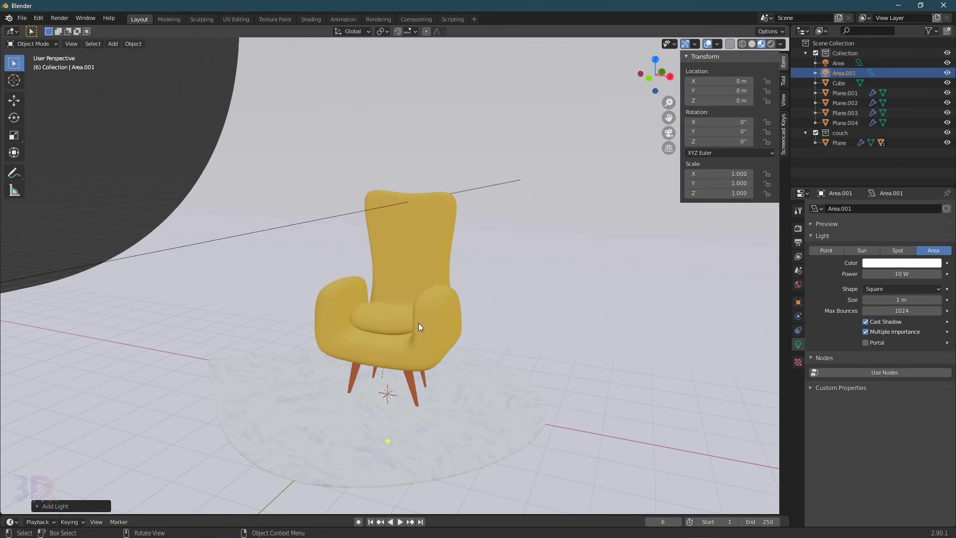
left_click(728, 82)
type("0.0445")
key("Tab")
type("6.1547")
key("Tab")
type("16.577")
key("Tab")
type("53")
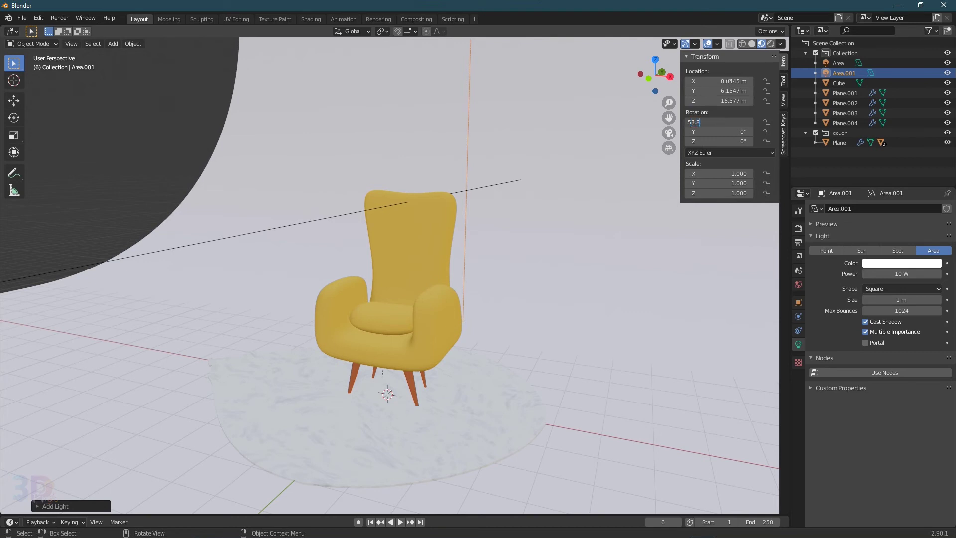
key("Tab")
- Scale the new area light to 6.864 on X and 11.081 on Y and Z
key("Tab")
key("Tab")
type("6.864")
key("Tab")
type("11.081")
key("Tab")
type("11.081")
key("Return")
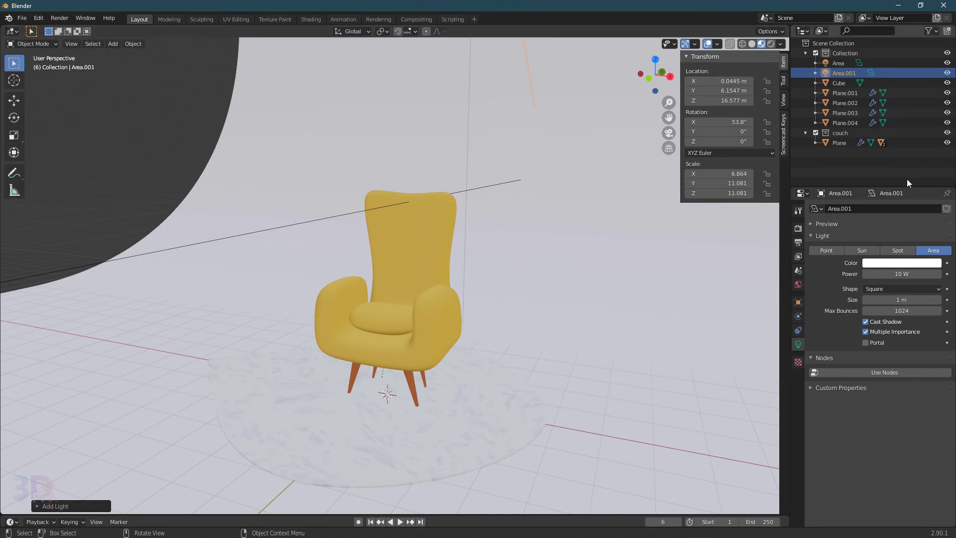
- Set the second area light's power to 1000 W and size to 1.82 m, with shadow casting off
left_click(889, 273)
type("1000")
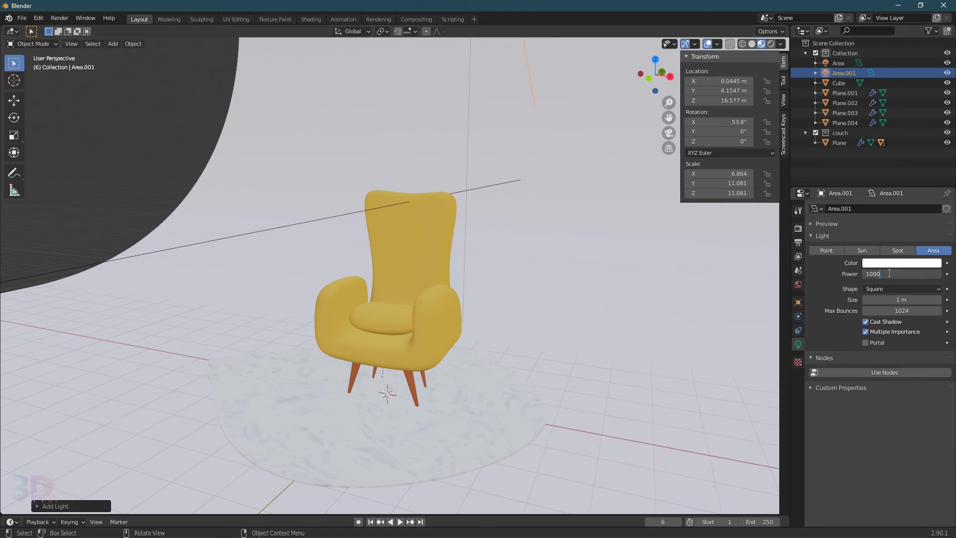
key("Return")
left_click(907, 300)
type("1.82")
key("Return")
left_click(874, 322)
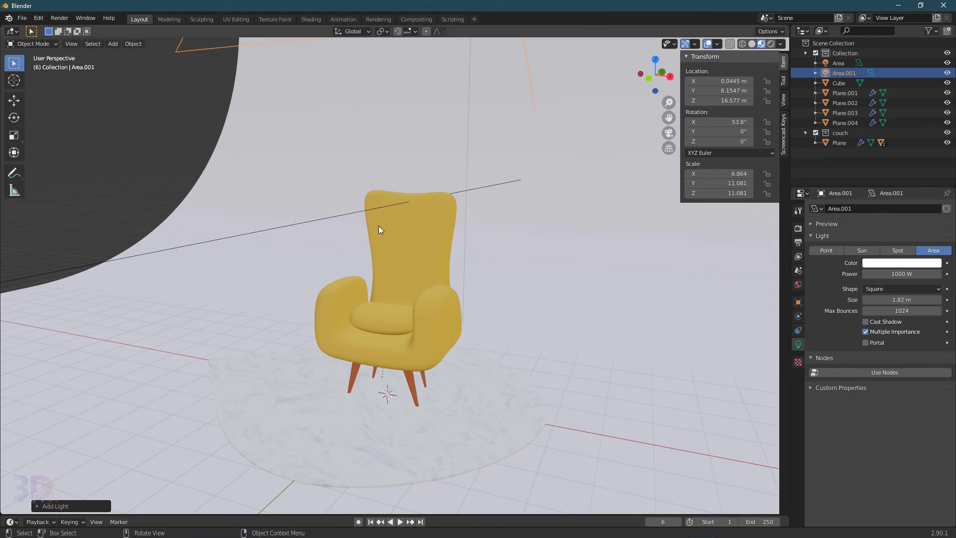
- Add a third area light above the chair at X 0.3158 m, Y -1.222 m, Z 6.0155 m
key("shift+a")
mouse_move(313, 320)
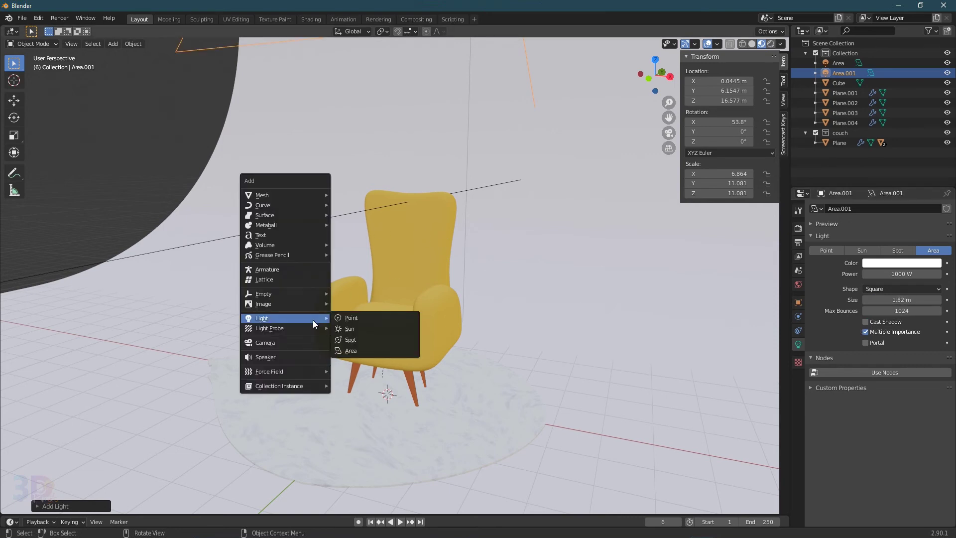
left_click(349, 350)
left_click(725, 80)
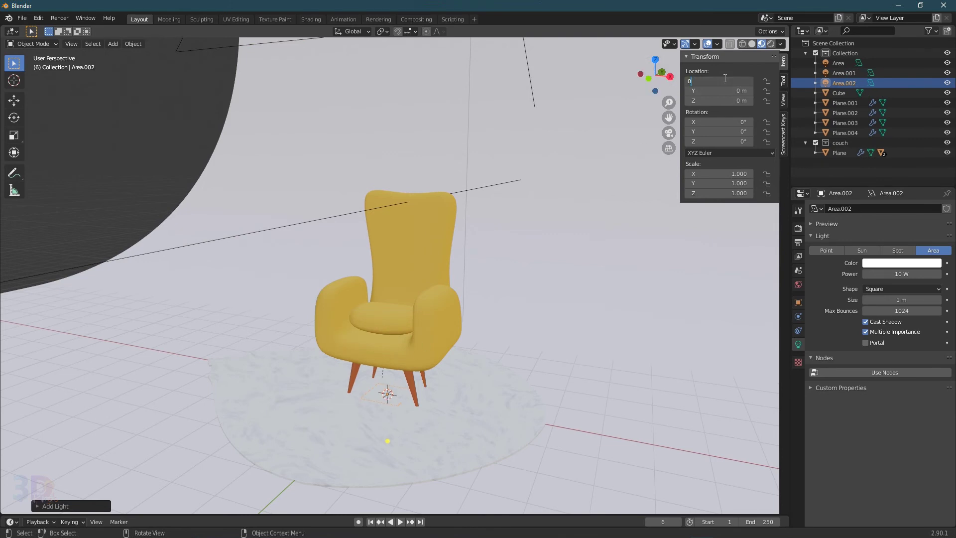
type("0.31")
key("Tab")
type("-1.22")
key("Tab")
type("6.0155")
key("Tab")
key("Tab")
key("Tab")
key("Return")
- Set the third area light's power to 100 W and size to 8.28 m, with shadow casting off
left_click(920, 270)
type("100")
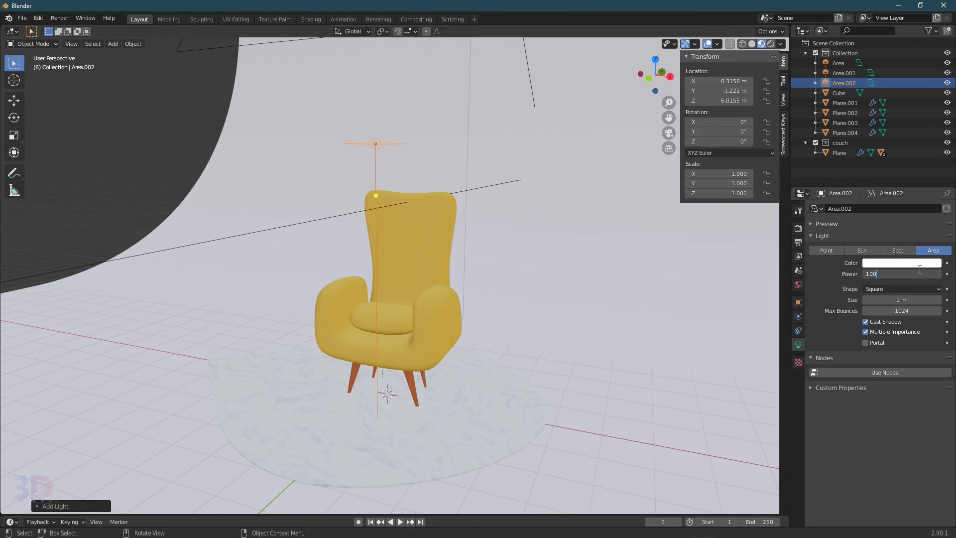
key("Return")
left_click(906, 300)
type("8.28")
key("Return")
left_click(871, 322)
- Add a sun light at Y -2.2634 m and Z 0.96957 m
key("shift+a")
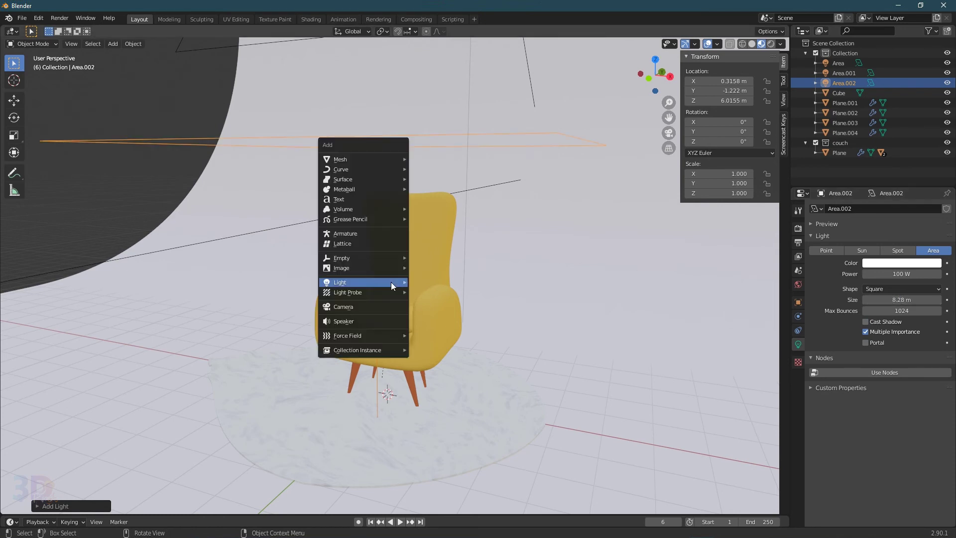
left_click(470, 292)
left_click(717, 91)
key("BackSpace")
type("-2.2")
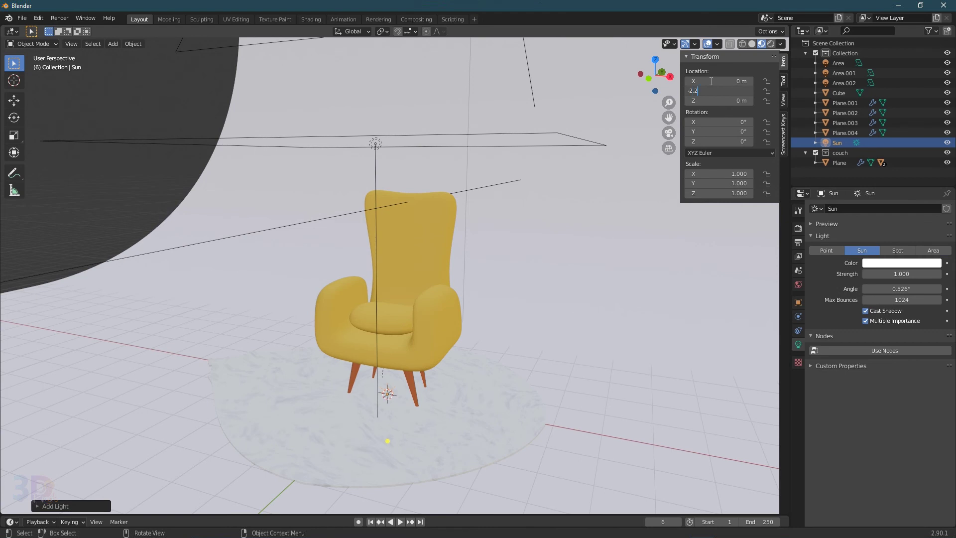
type("634")
key("Tab")
type("0.96957")
key("Tab")
- Rotate the sun light 92.6° about X and -13.6° about Z, and set its strength to 0.60
type("92.6")
key("Tab")
key("Tab")
type("-13.6")
key("Return")
left_click(883, 273)
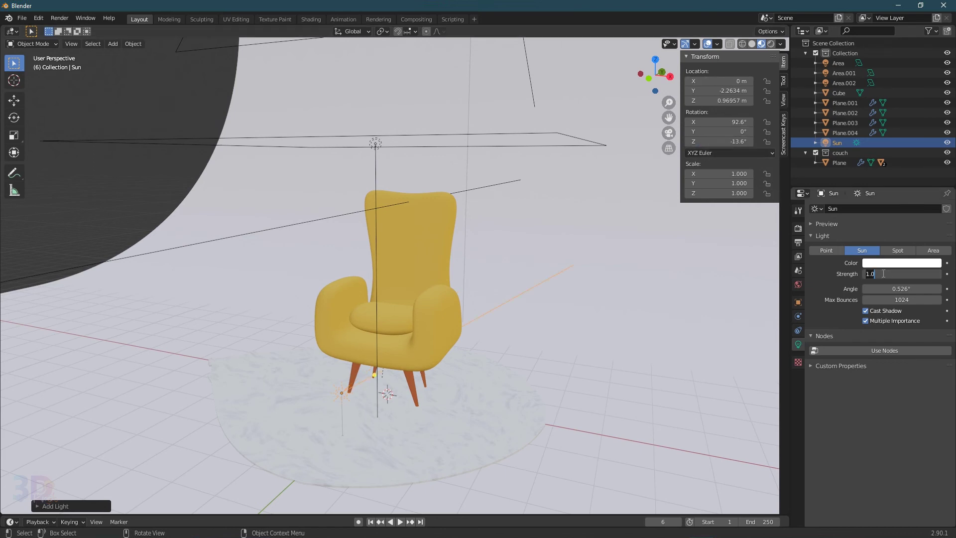
type("0.60")
key("Return")
- Add a second sun light at Z 7.4828 m, rotated 158° about X and -31° about Y
key("shift+a")
mouse_move(361, 246)
left_click(408, 255)
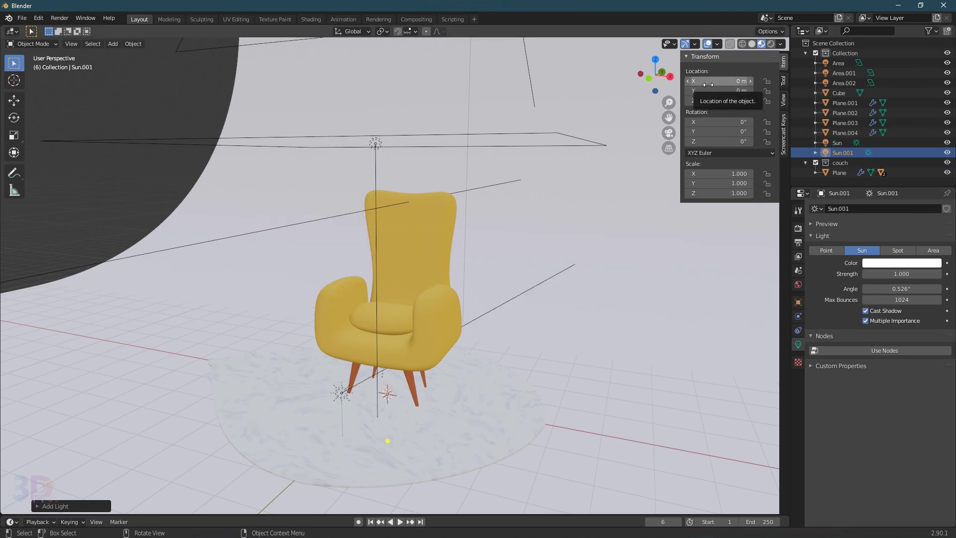
left_click(711, 103)
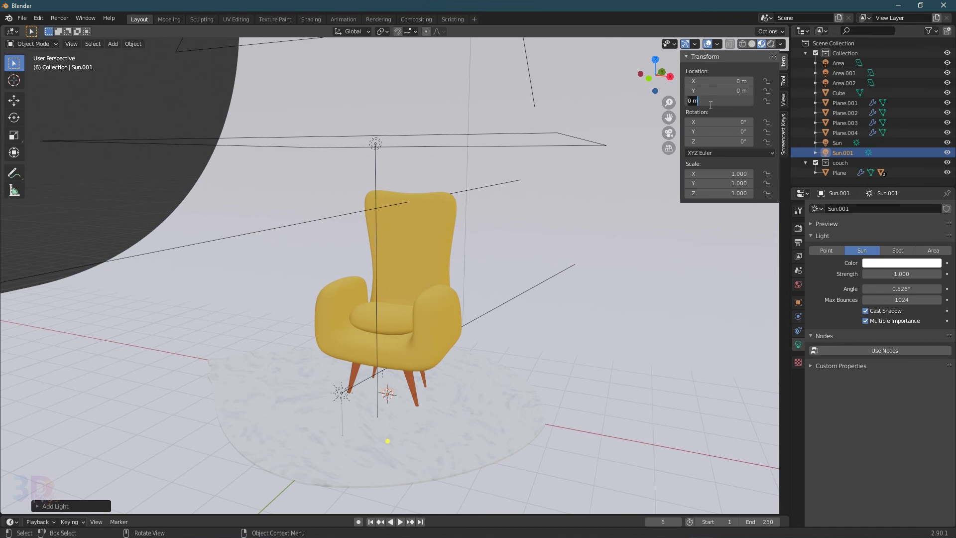
type("7.4828")
key("Tab")
type("158")
key("Tab")
type("-31")
key("Return")
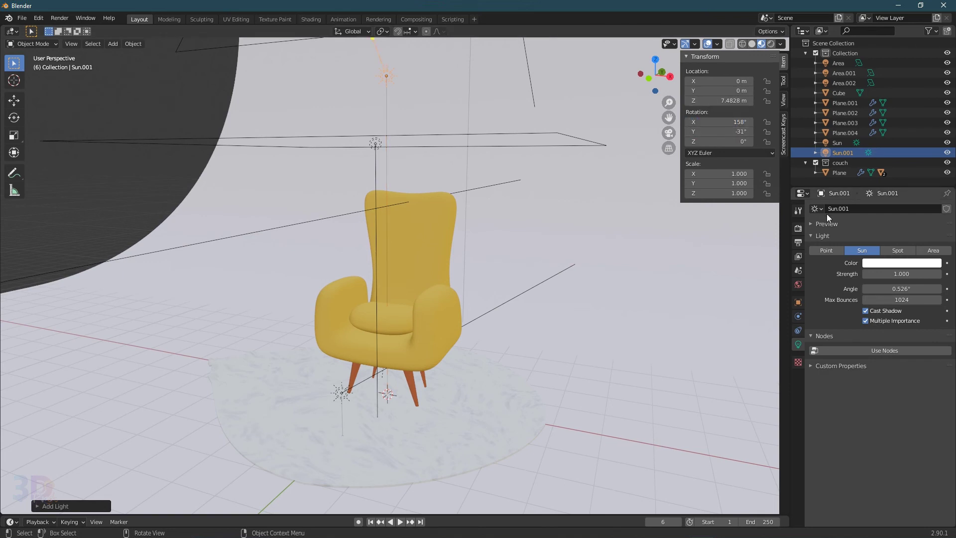
- Set the second sun light's angle to 163° and turn off its shadow casting
left_click(895, 289)
type("163")
key("Return")
left_click(866, 311)
- Add a third sun light above the chair at Z 6.7999 m
key("shift+a")
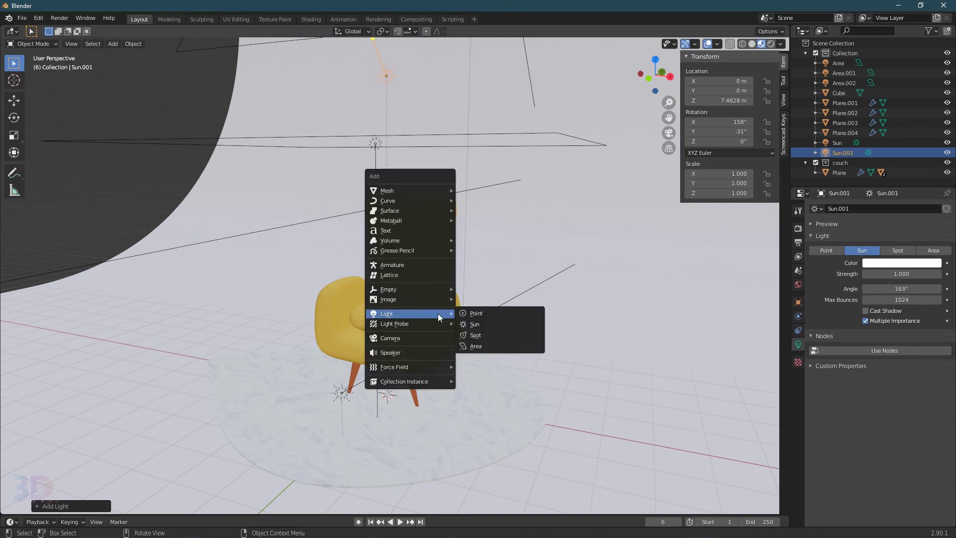
left_click(474, 324)
left_click(717, 100)
type("6")
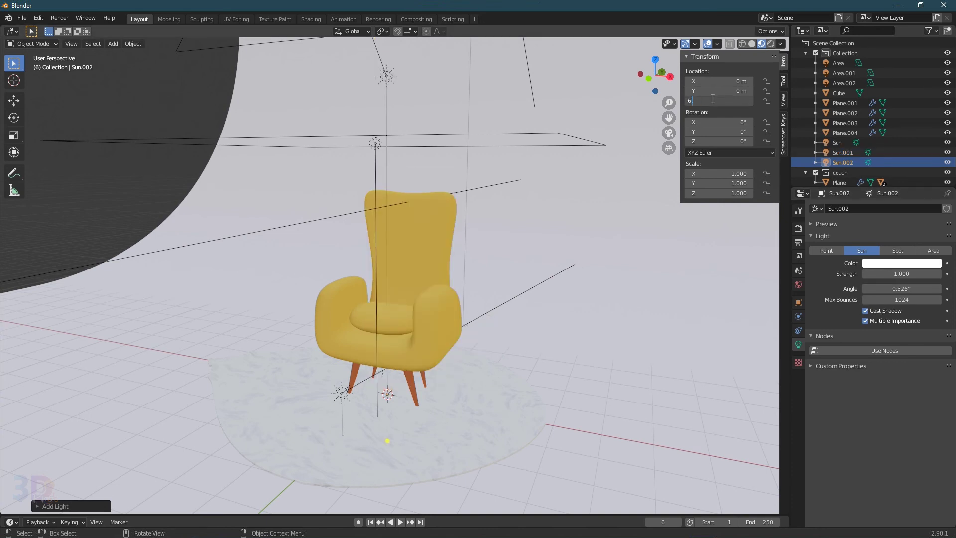
type(".7999")
key("Tab")
- Rotate the third sun light 215° about X, -255° about Y and -456° about Z
type("215")
key("Tab")
key("BackSpace")
type("-255")
key("Tab")
key("BackSpace")
type("-456")
key("Return")
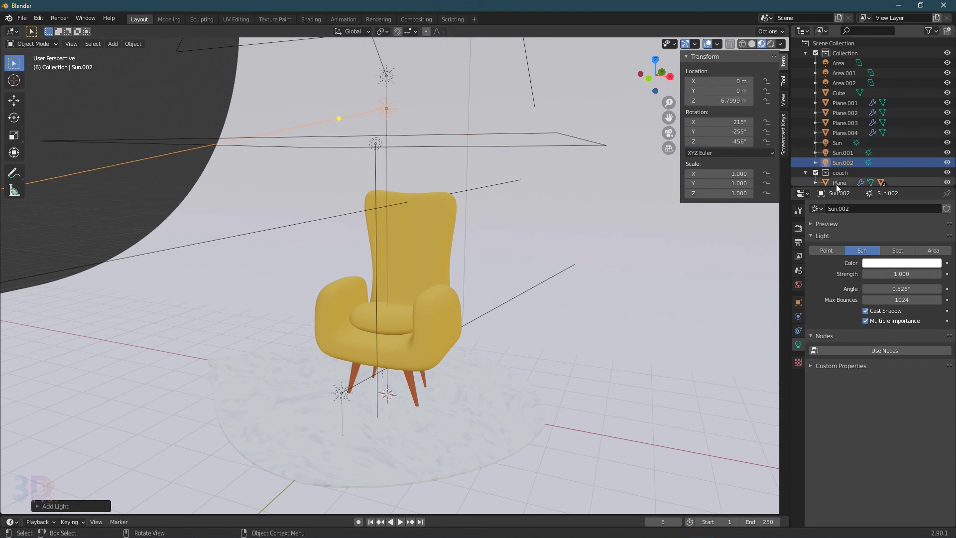
- Set the third sun light's strength to 5.000 and angle to 150°, with shadow casting off
left_click(878, 275)
type("5.00")
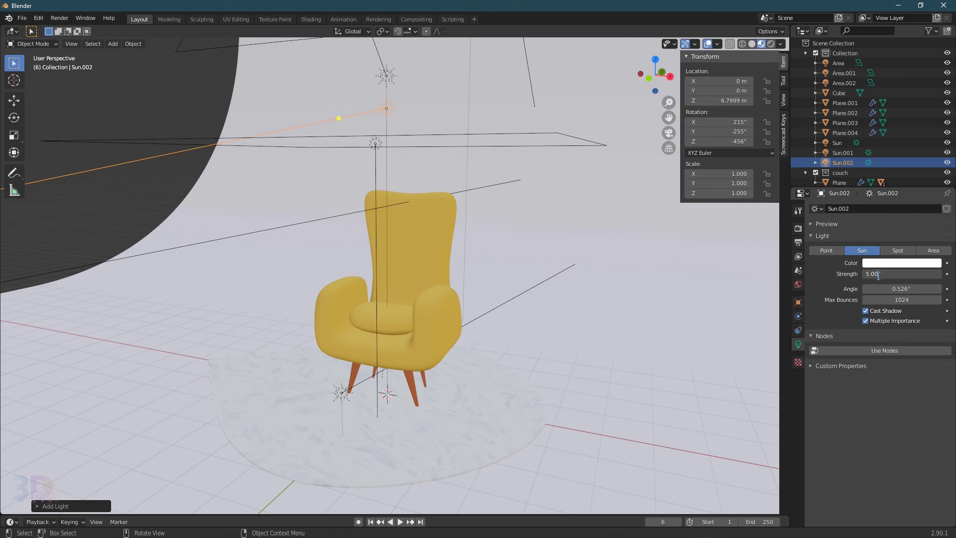
key("Return")
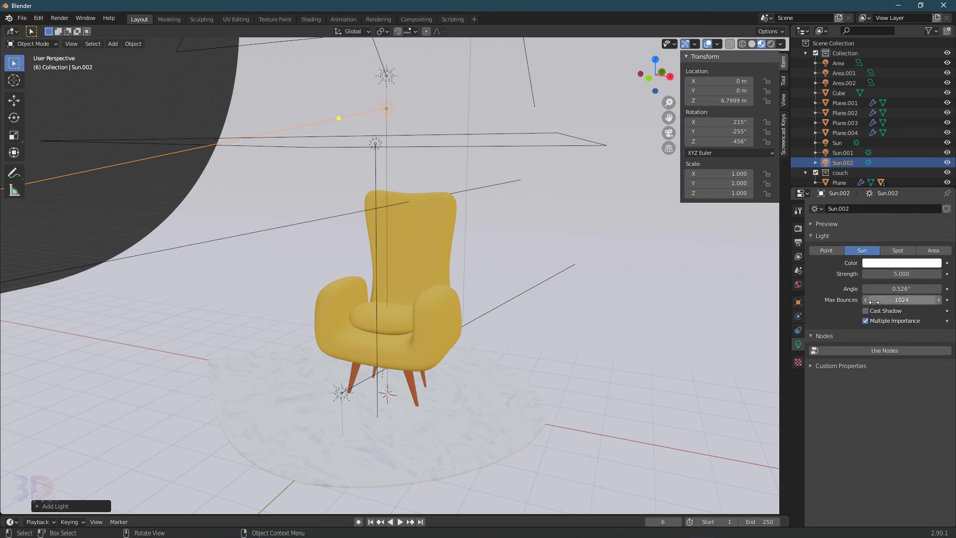
left_click(888, 288)
type("150")
key("Return")
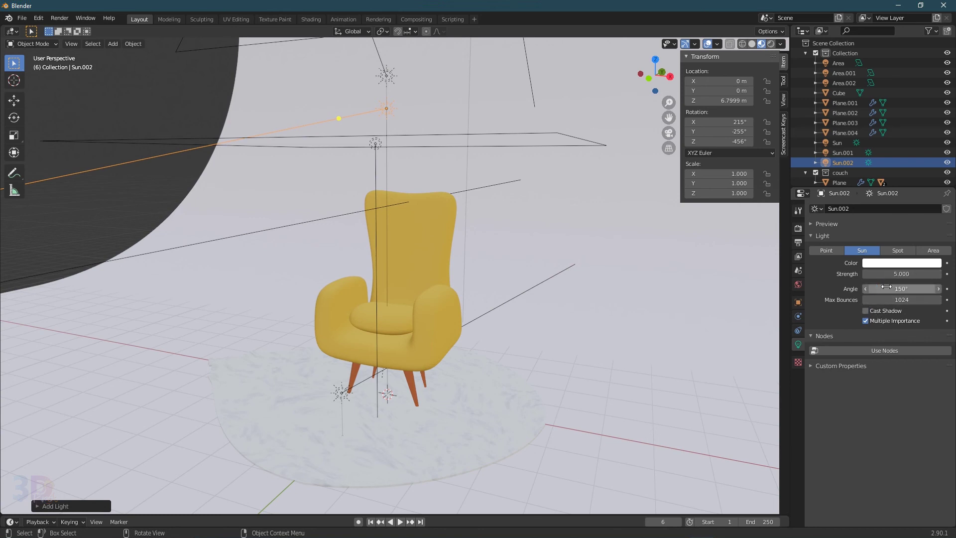
- Add a camera at Y -18.63 m and Z 0.58 m, rotated 90° about X
scroll(402, 279, "down", 4)
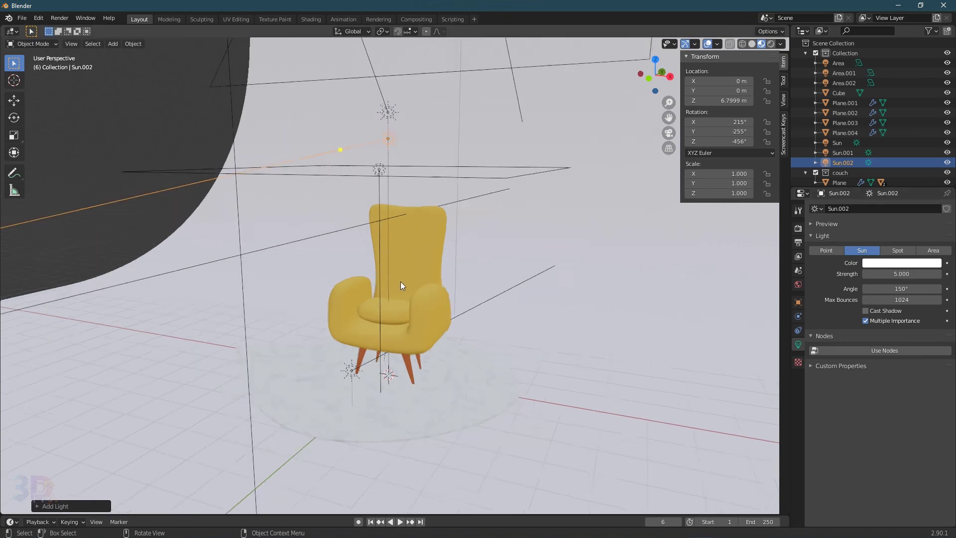
middle_click_drag(405, 265, 363, 250)
key("shift+a")
left_click(357, 271)
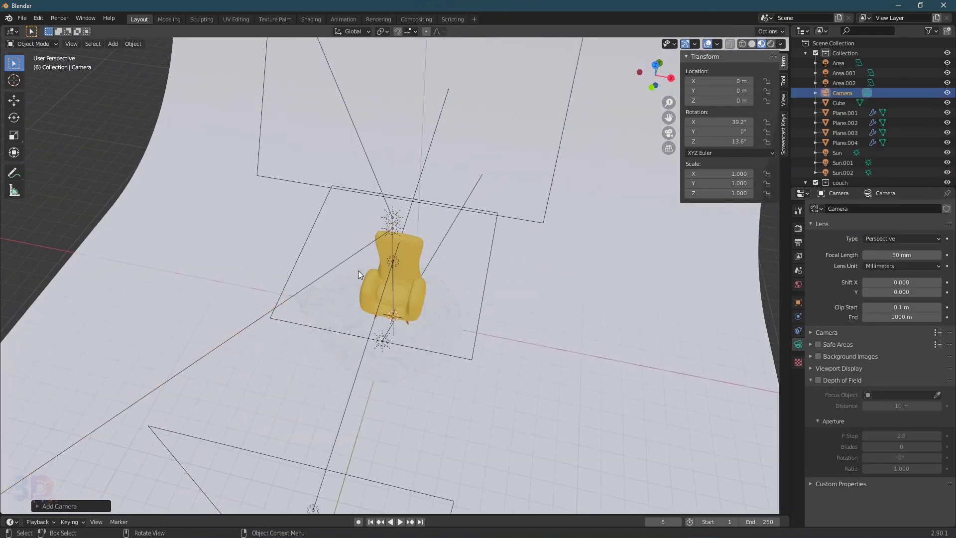
left_click(724, 91)
type("-18.63")
key("Tab")
type("0.58")
key("Tab")
type("90")
key("Return")
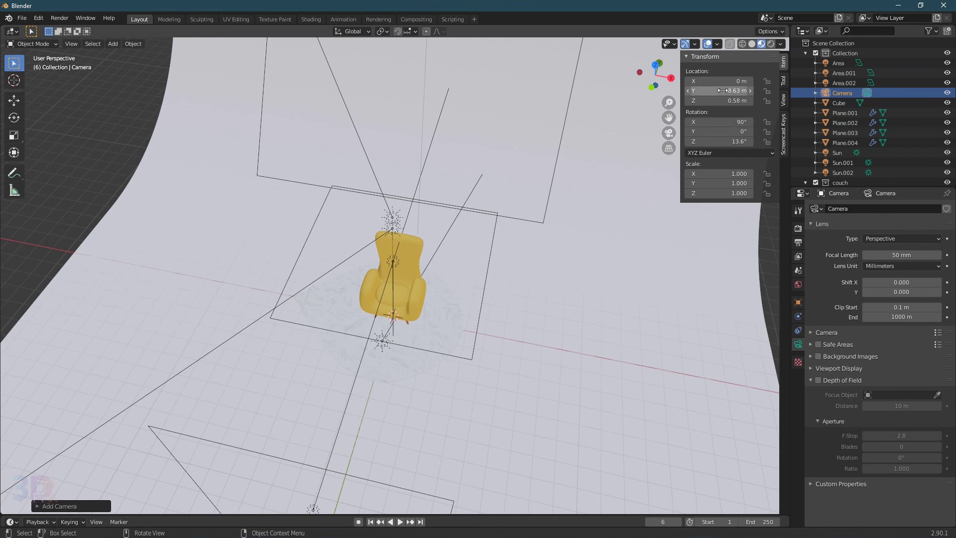
- Set the camera's Y and Z rotation to 0°
left_click(725, 131)
type("0d")
key("Tab")
type("0")
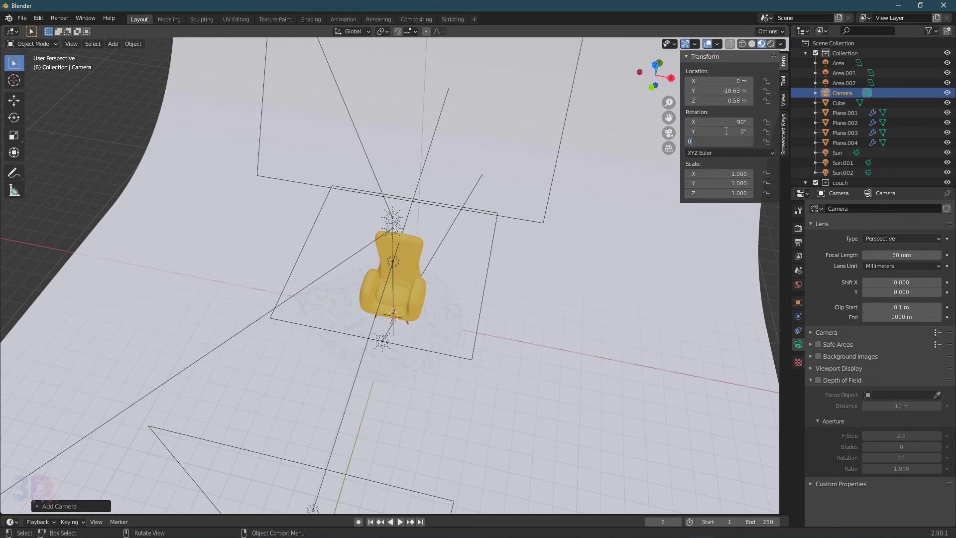
key("Return")
- Set the horizontal render resolution to 1300 px
left_click(798, 242)
left_click(908, 220)
type("1300")
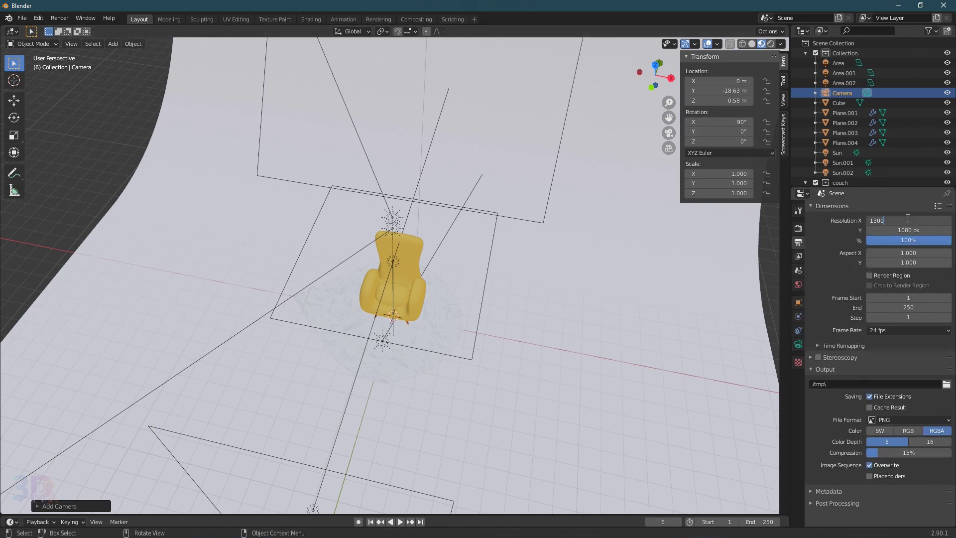
key("Return")
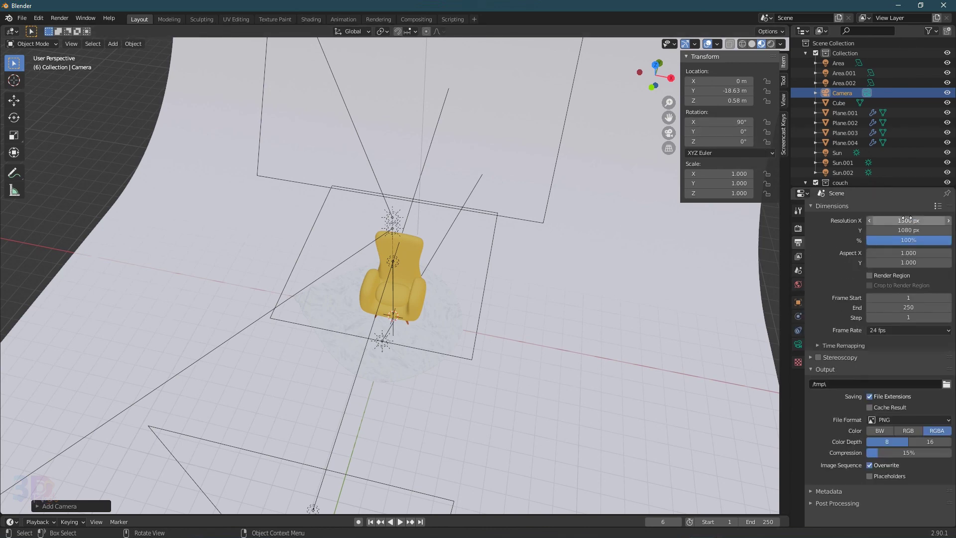
- Check the chair's framing through the camera and raise the camera to Z 2.2486 m
left_click(411, 272)
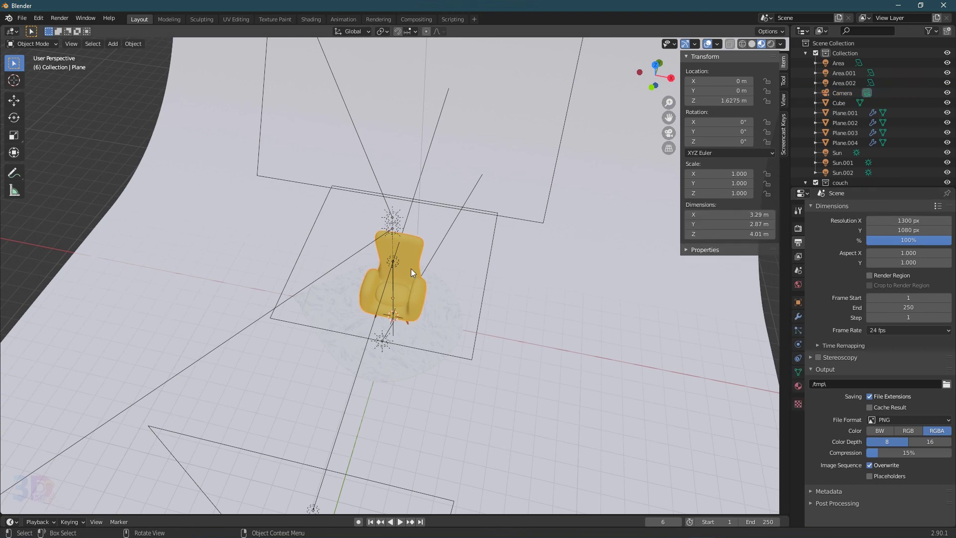
key("KP_0")
key("KP_Decimal")
key("KP_0")
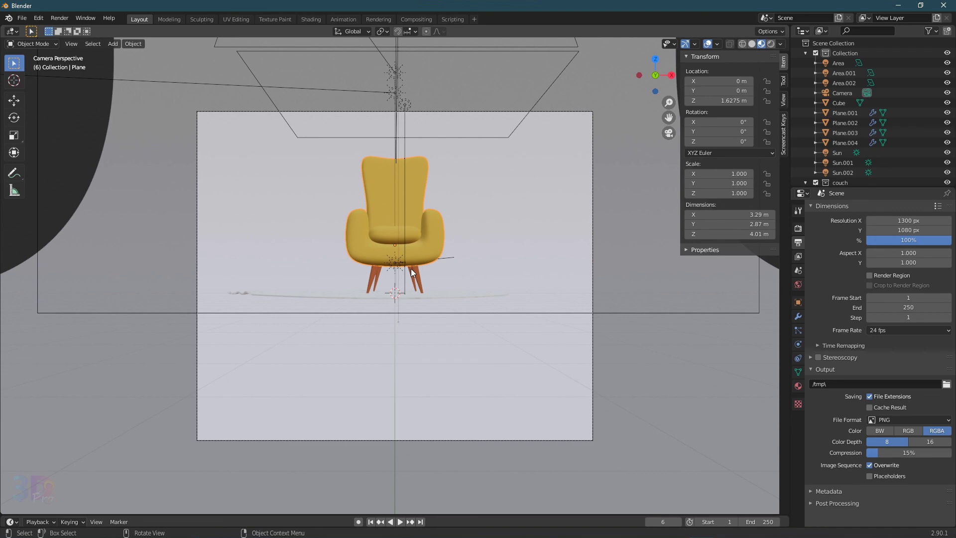
key("KP_3")
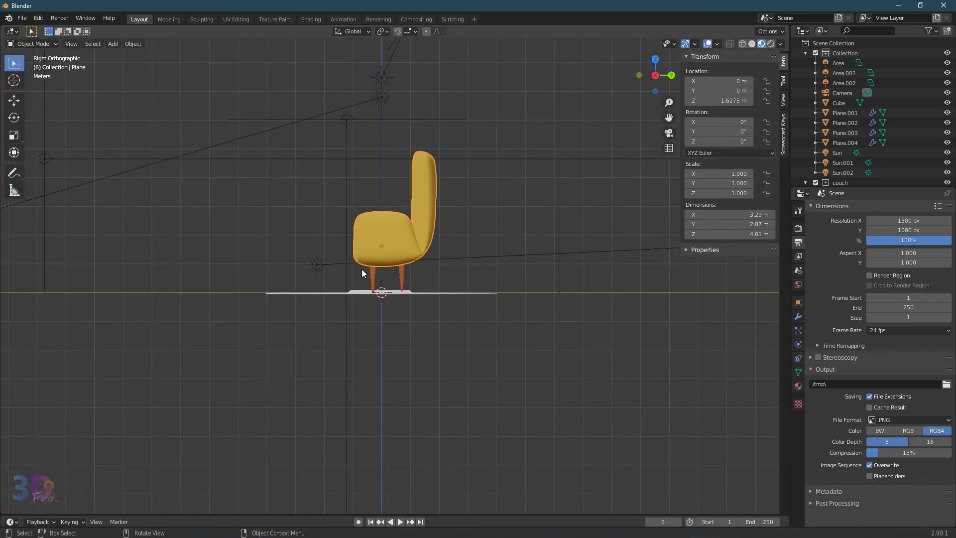
scroll(362, 273, "down", 2)
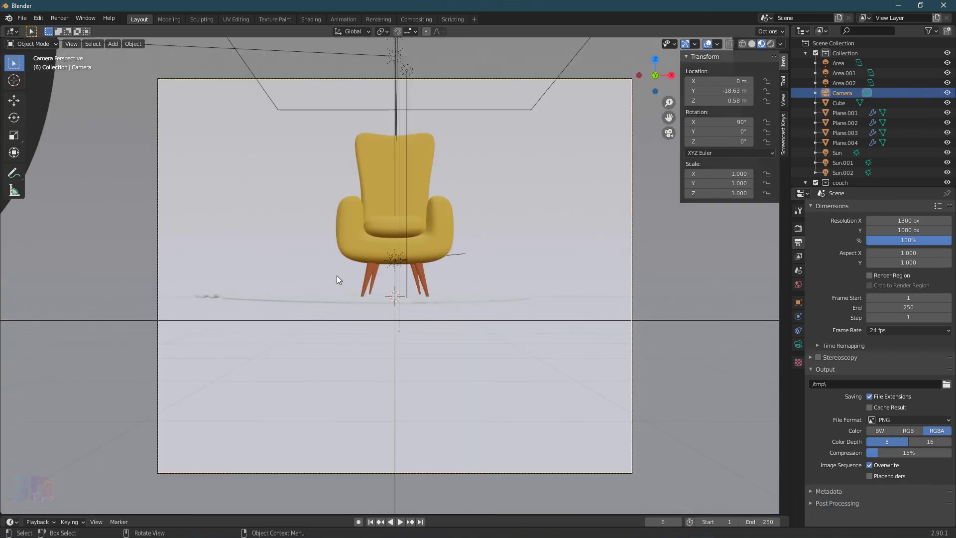
middle_click_drag(450, 240, 426, 269)
key("KP_3")
scroll(406, 253, "down", 2)
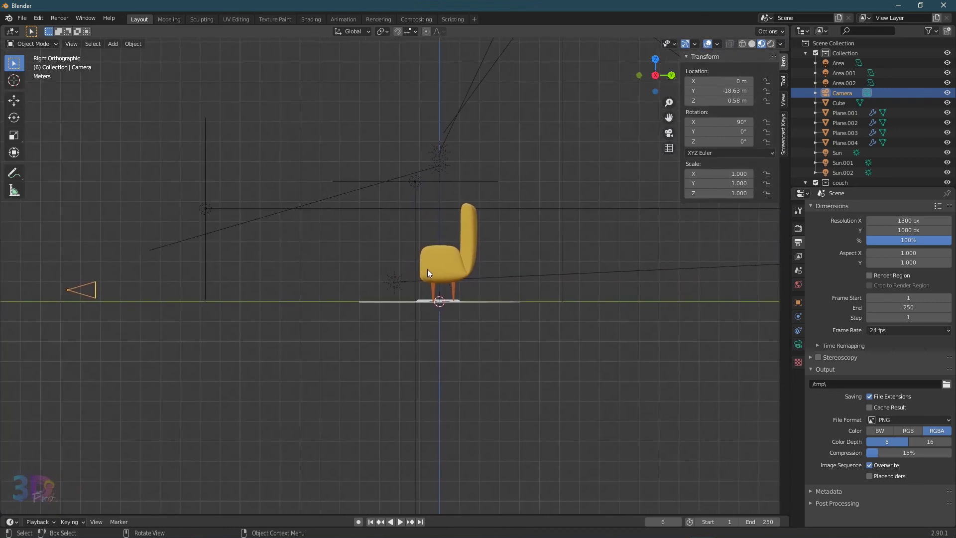
double_click(717, 101)
type("2.2486")
key("Return")
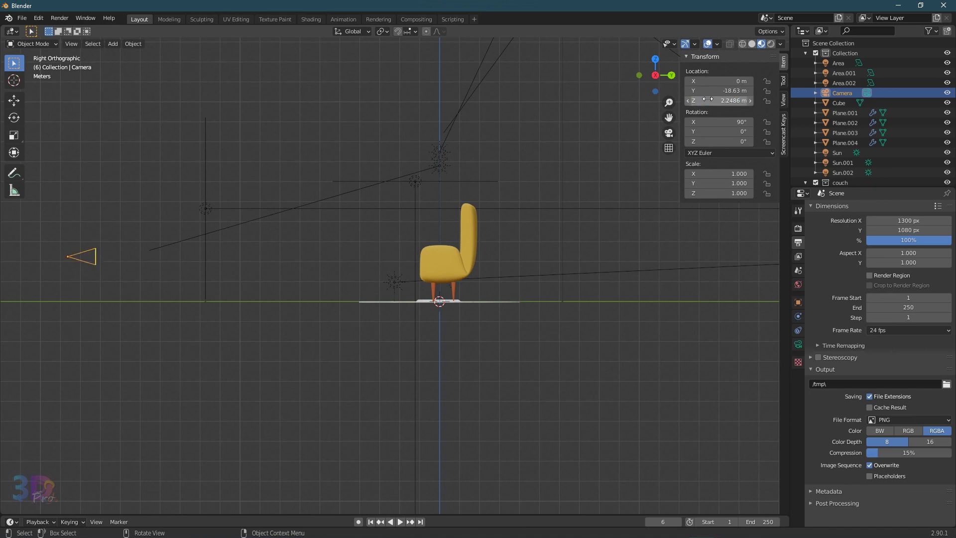
- Set the scene's colour management view transform to Standard
key("KP_0")
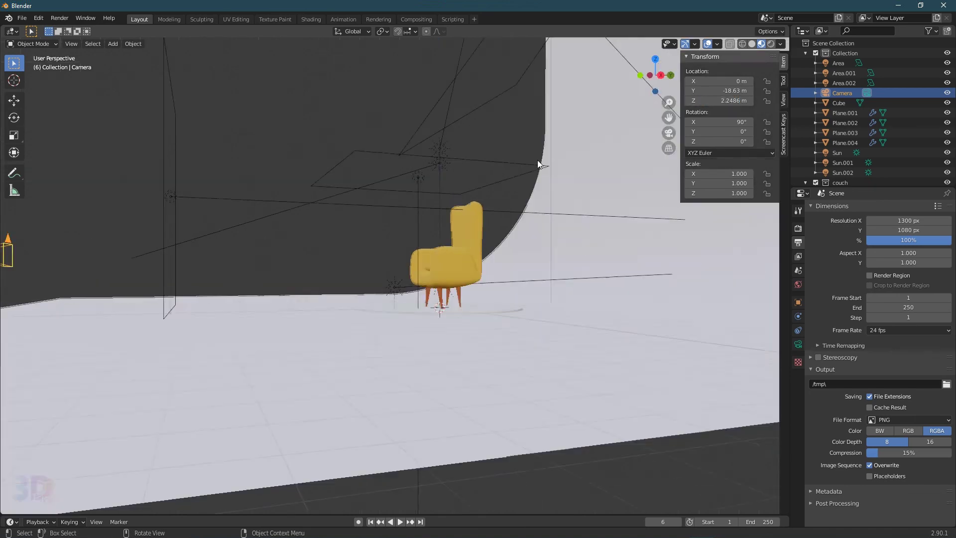
middle_click_drag(537, 160, 517, 174)
left_click(800, 256)
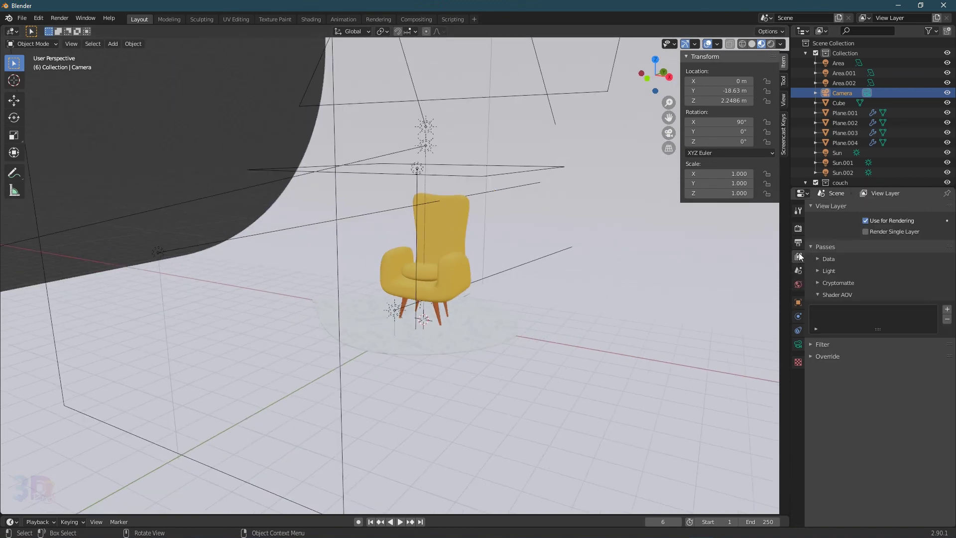
left_click(799, 227)
scroll(900, 495, "down", 2)
left_click(901, 458)
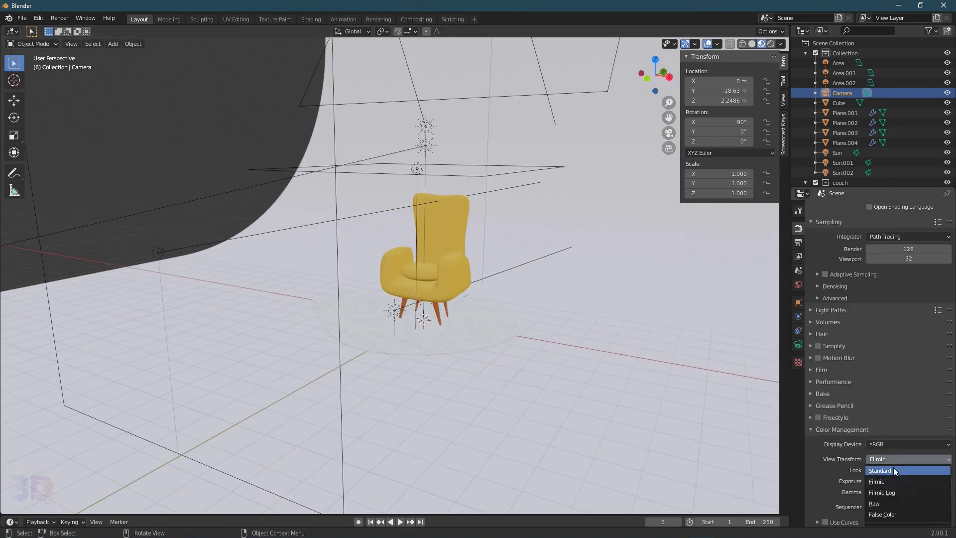
left_click(893, 469)
- Set the colour management gamma to 0.8 and enable NLM denoising for the render
left_click(898, 492)
type("0.8")
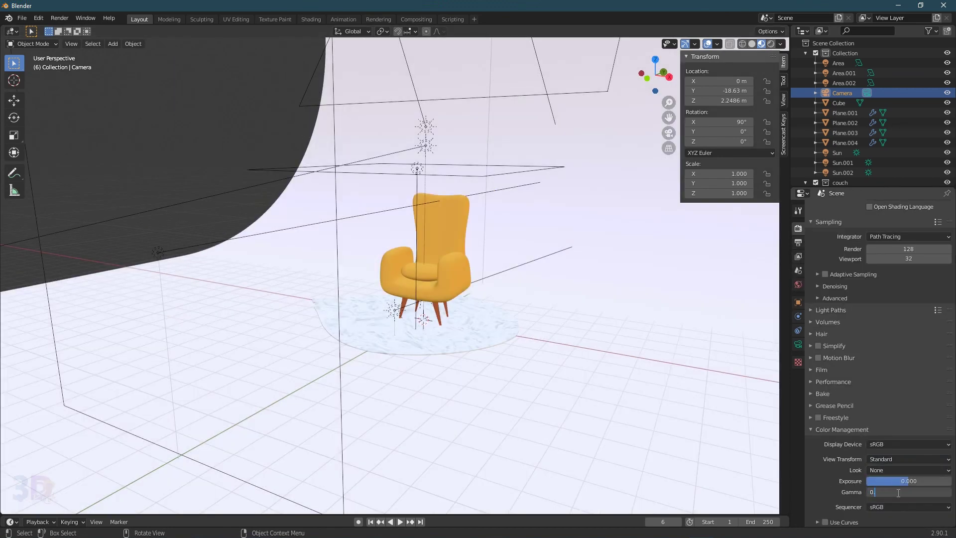
key("Return")
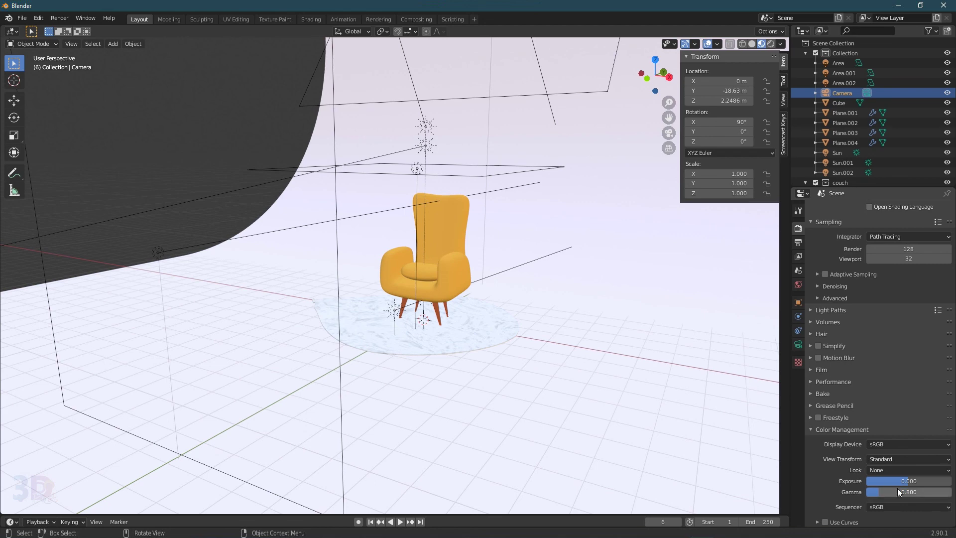
left_click(818, 286)
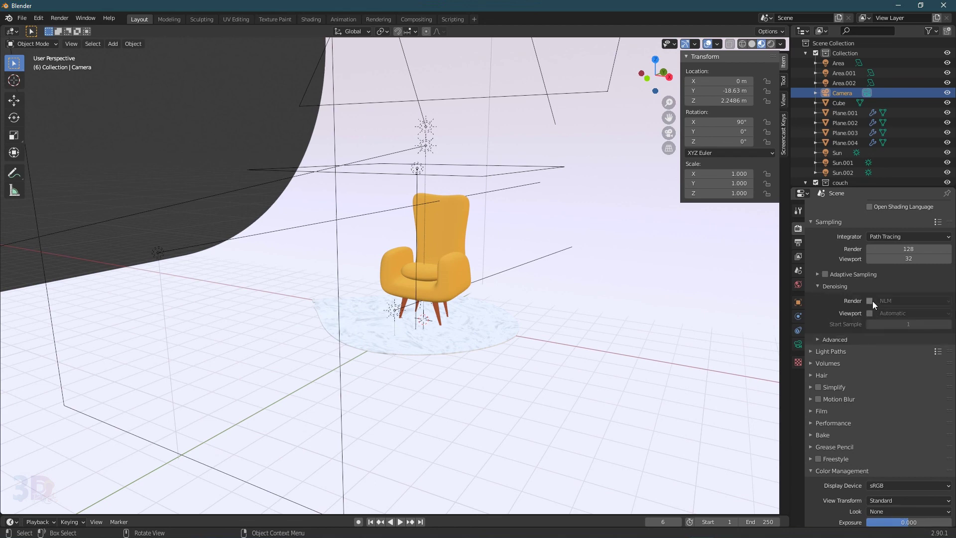
- Set the seat cushion's Subdivision render level to 5, checking the modifiers of the chair body and the rug
left_click(446, 198)
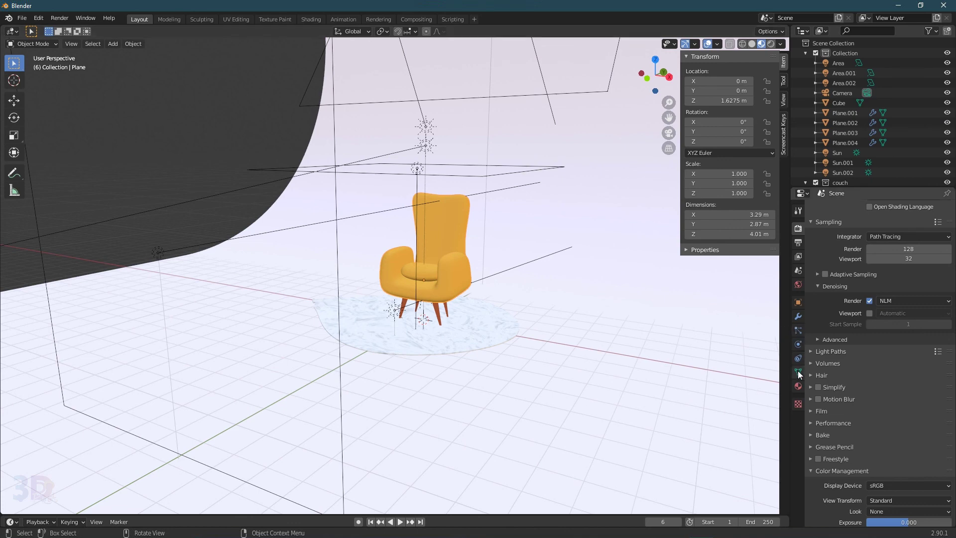
left_click(798, 318)
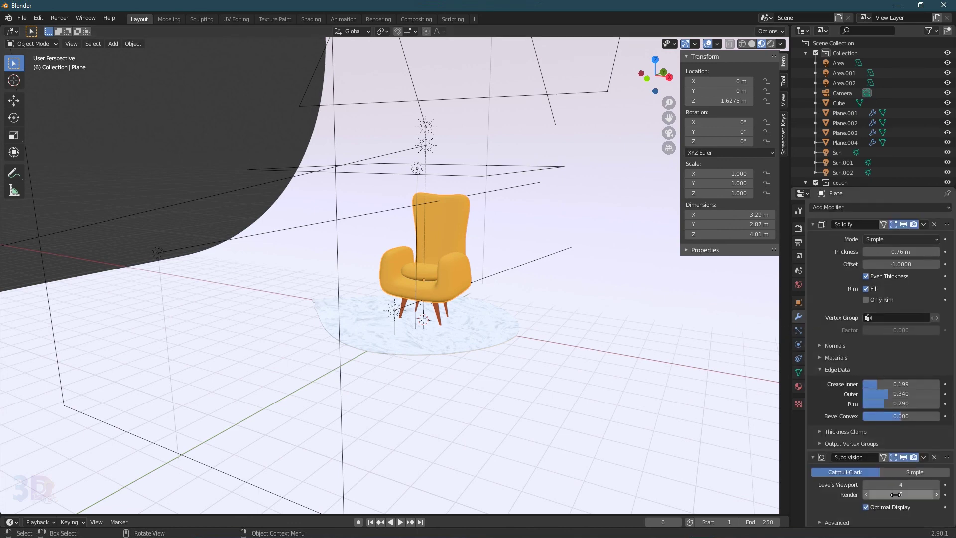
left_click(425, 269)
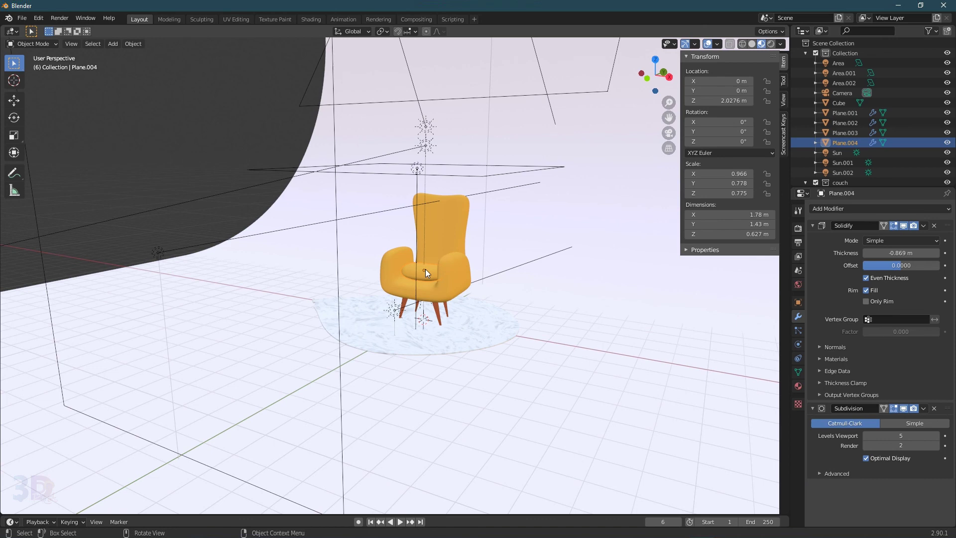
left_click(886, 445)
type("5")
key("Return")
left_click(482, 335)
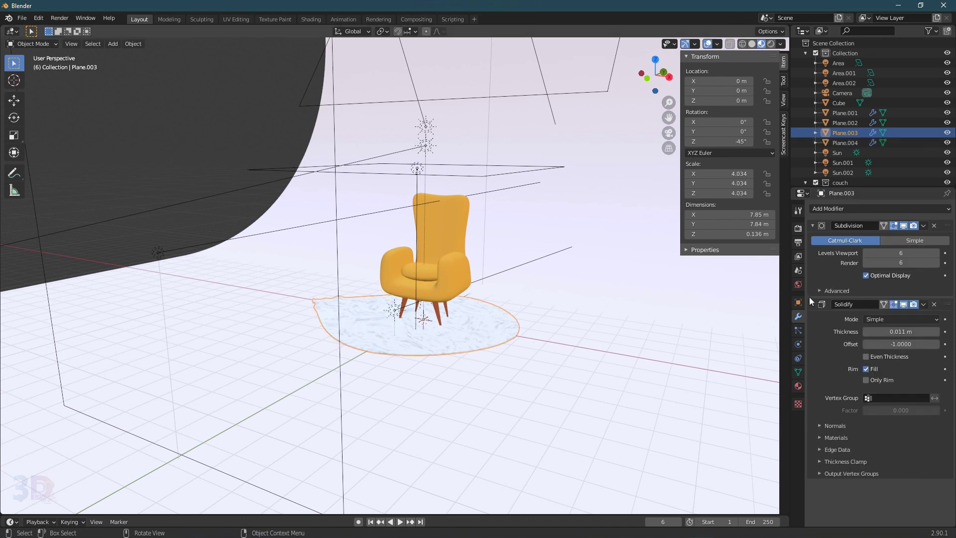
- Enter 1300 px again as the horizontal render resolution
left_click(798, 242)
left_click(894, 220)
type("1")
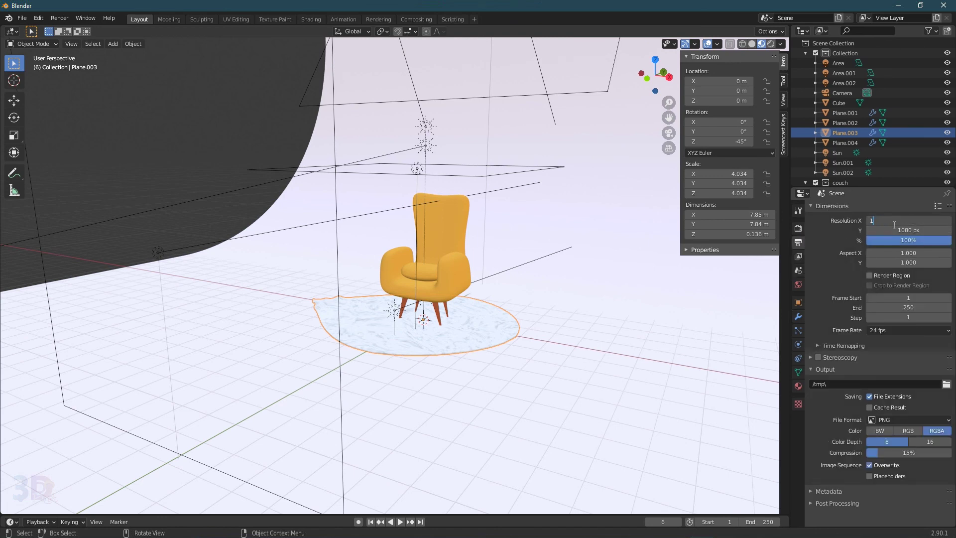
type("300")
key("Return")
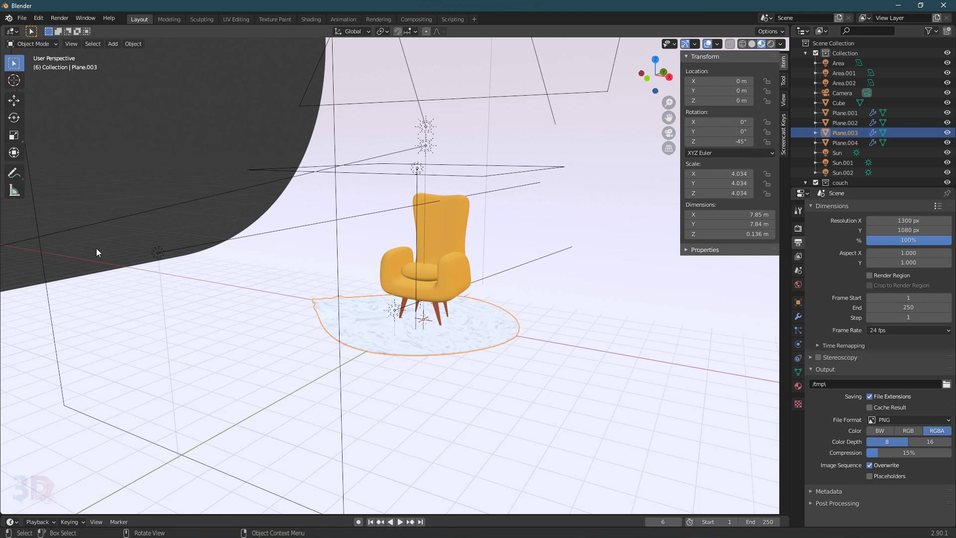
- Select the camera and preview the armchair through it with Rendered viewport shading
left_click(162, 248)
scroll(162, 248, "down", 3)
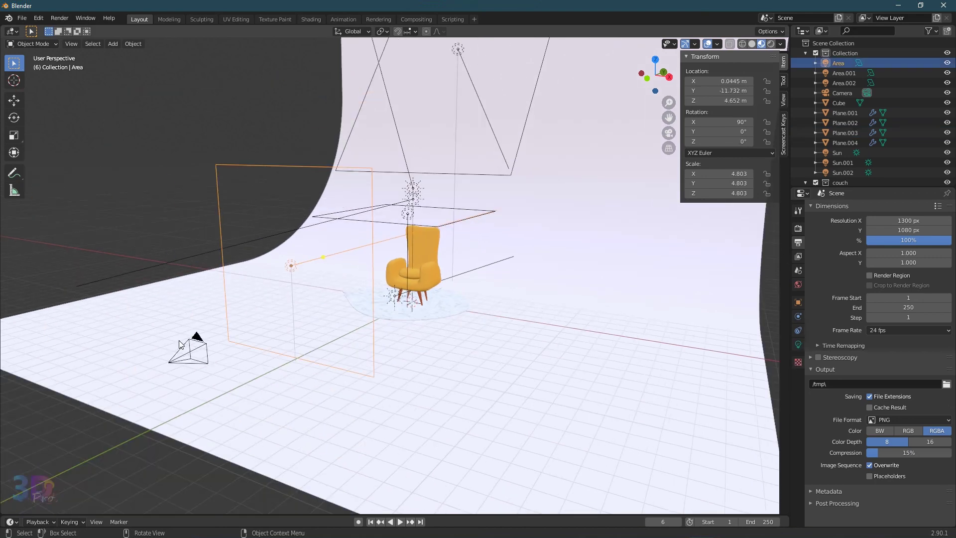
left_click(195, 336)
left_click(196, 337)
key("KP_0")
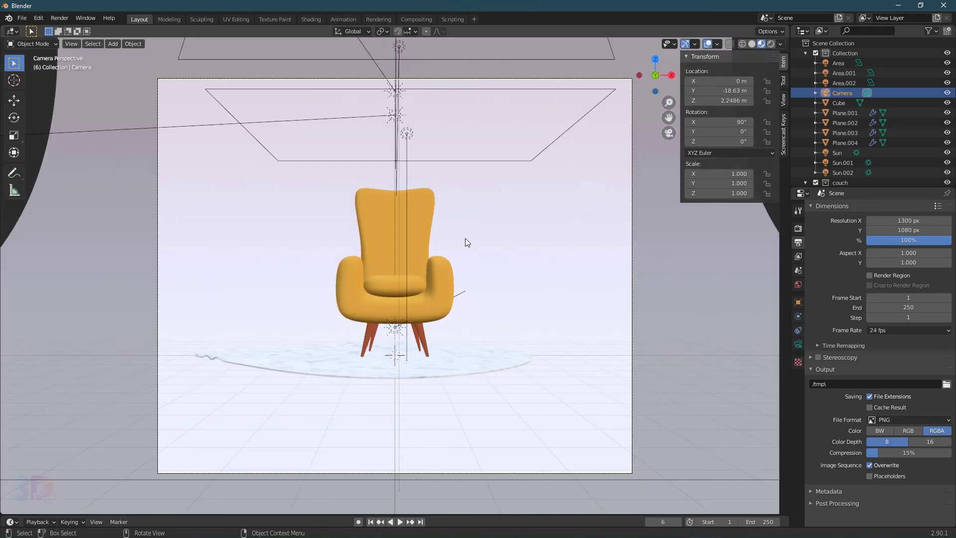
scroll(498, 210, "up", 1)
left_click(769, 44)
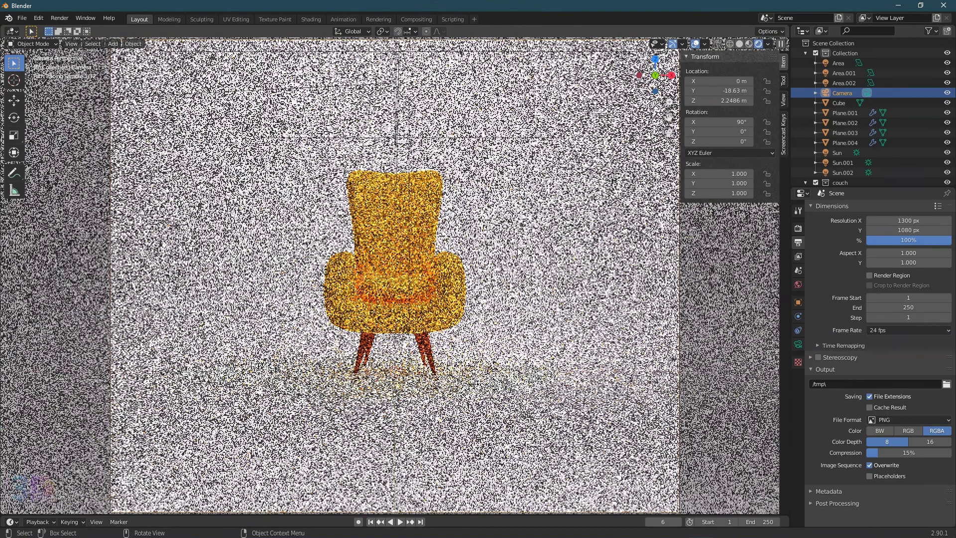